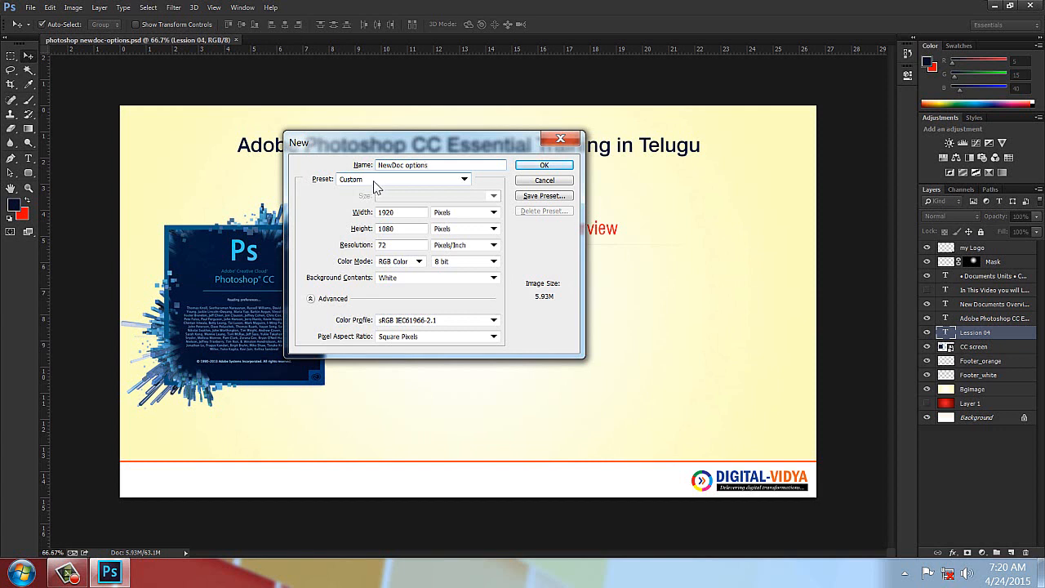
Apply the U.S. Paper preset to the new document and review its available paper sizes
{"action": "left_click", "coordinate": [376, 186]}
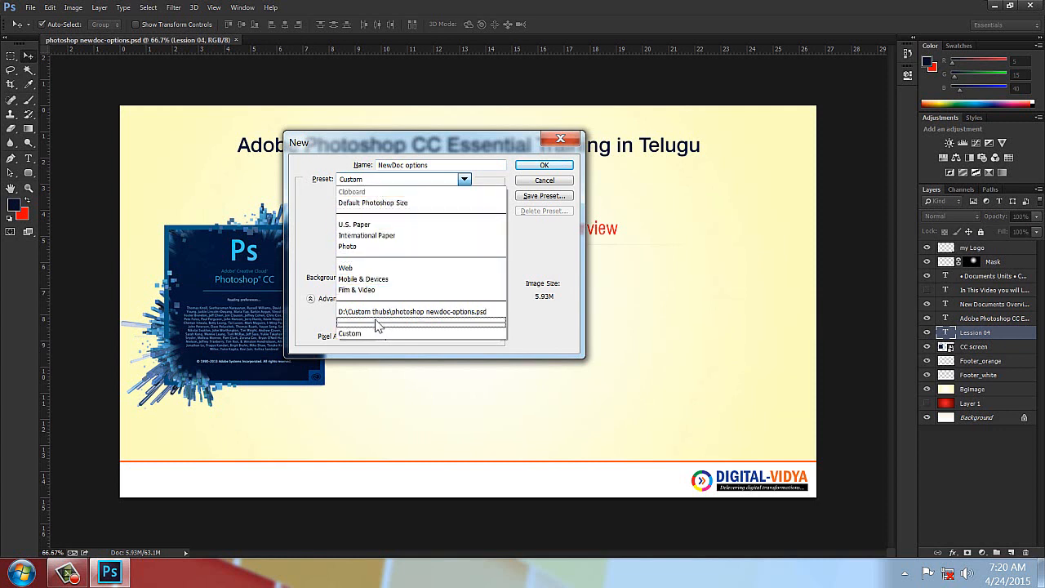
{"action": "left_click", "coordinate": [364, 225]}
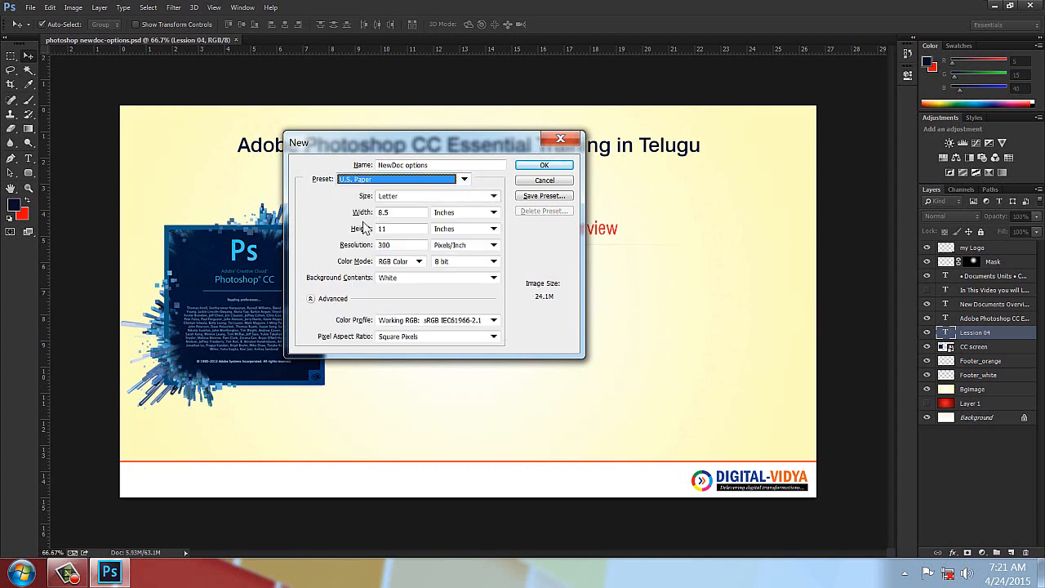
{"action": "left_click", "coordinate": [494, 197]}
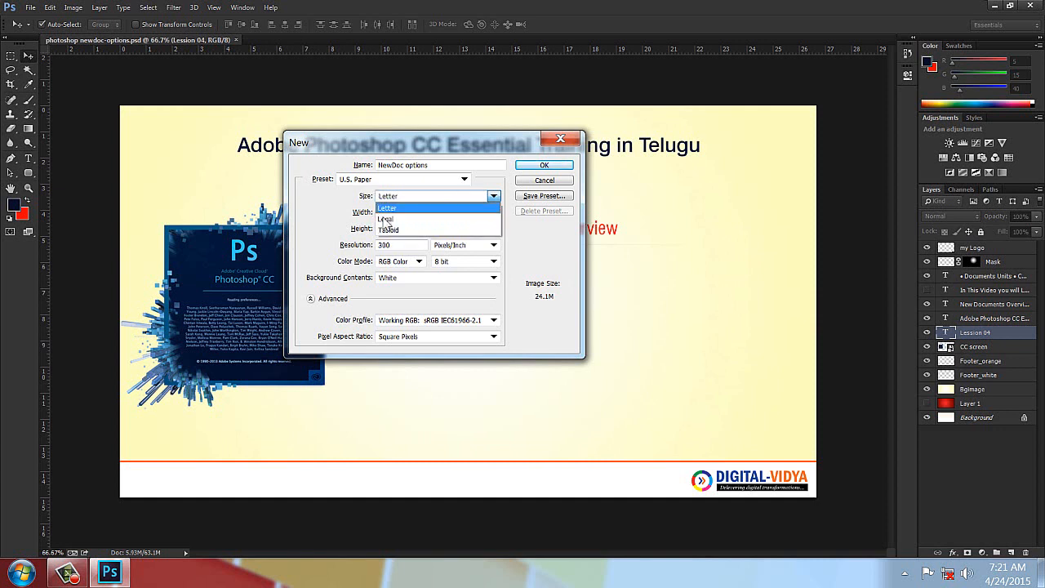
{"action": "left_click", "coordinate": [327, 206]}
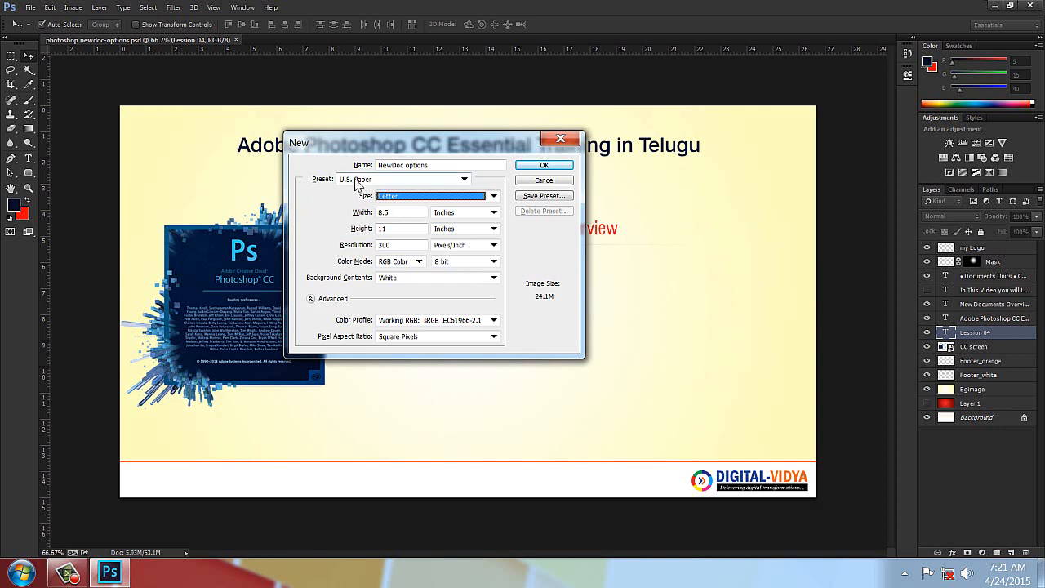
{"action": "left_click", "coordinate": [391, 201]}
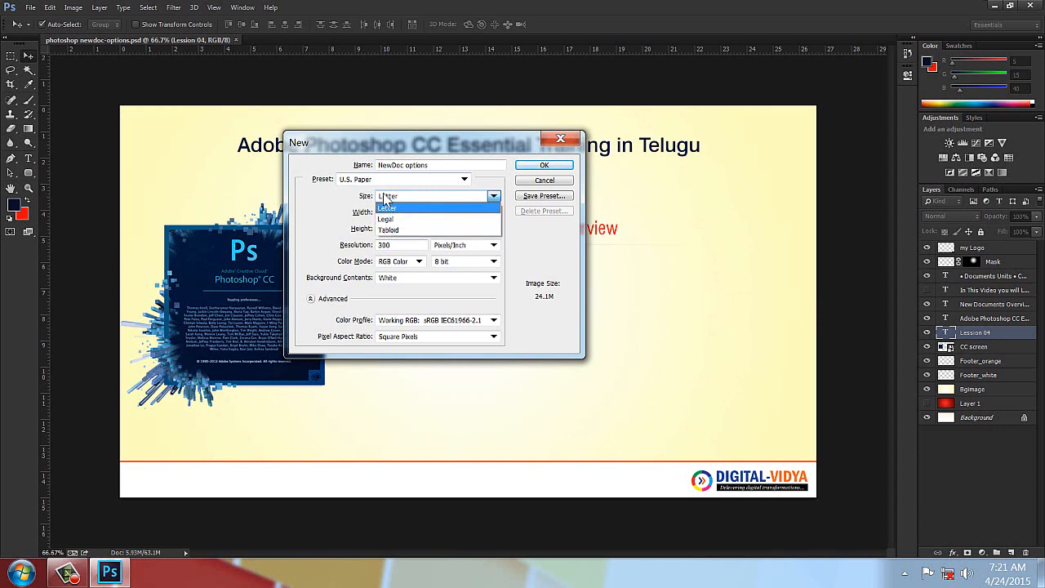
{"action": "left_click", "coordinate": [385, 201]}
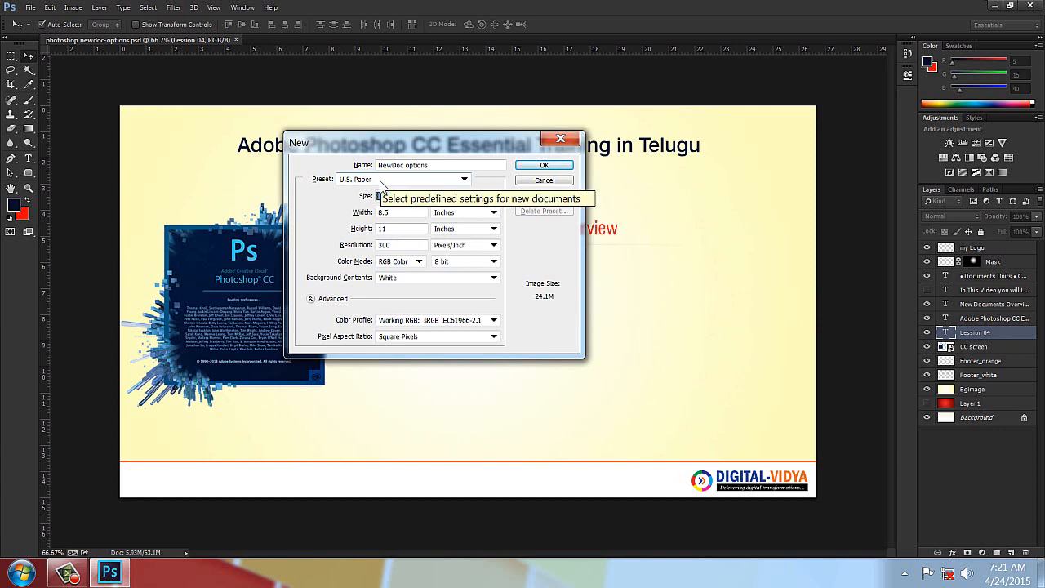
Switch the new document's preset to International Paper and choose the A4 size
{"action": "left_click", "coordinate": [379, 181]}
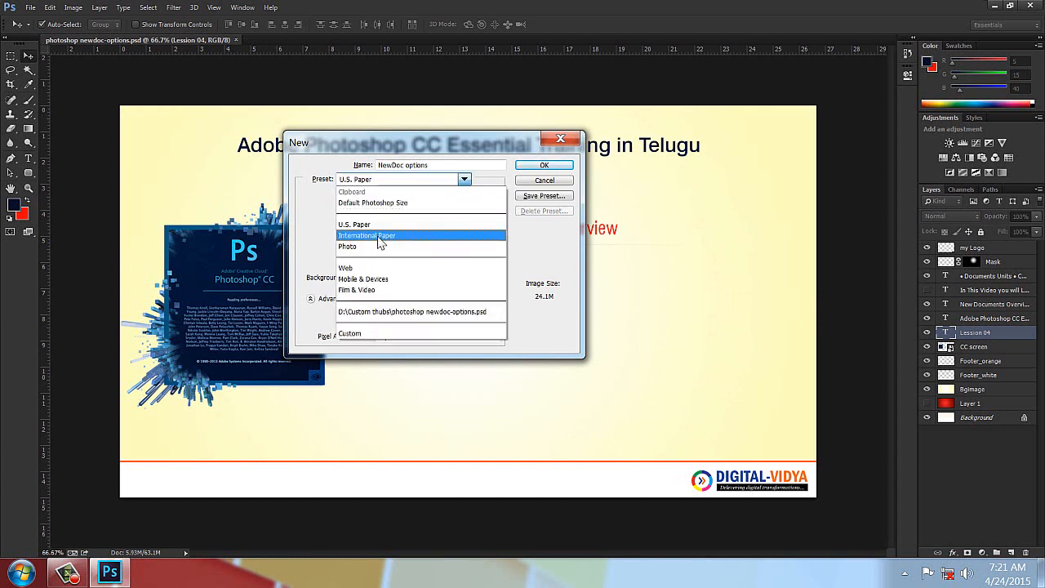
{"action": "left_click", "coordinate": [380, 236]}
{"action": "left_click", "coordinate": [428, 196]}
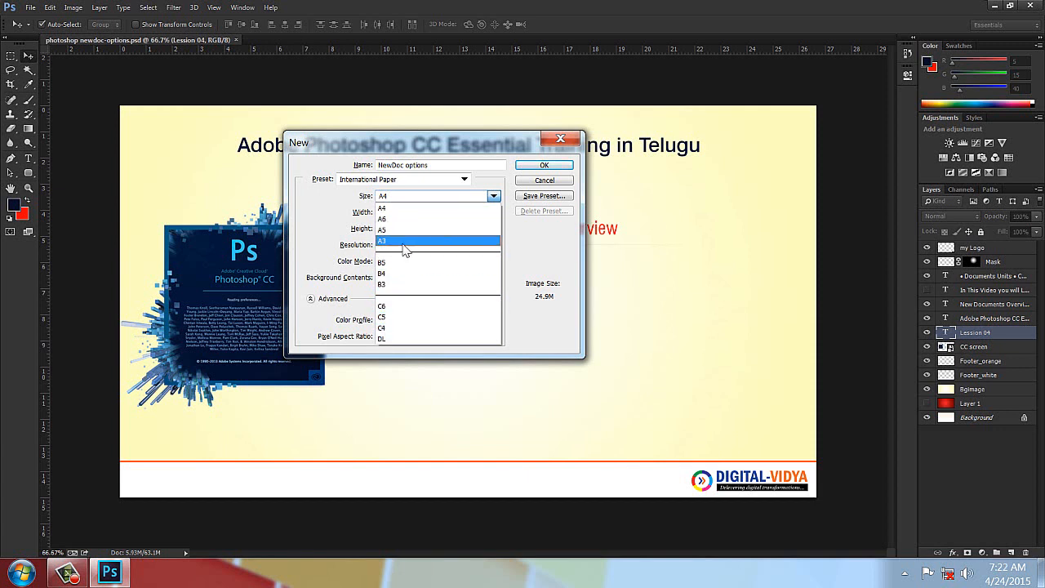
{"action": "left_click", "coordinate": [395, 212]}
Return the new document to the U.S. Paper preset and list its sizes again
{"action": "left_click", "coordinate": [359, 179]}
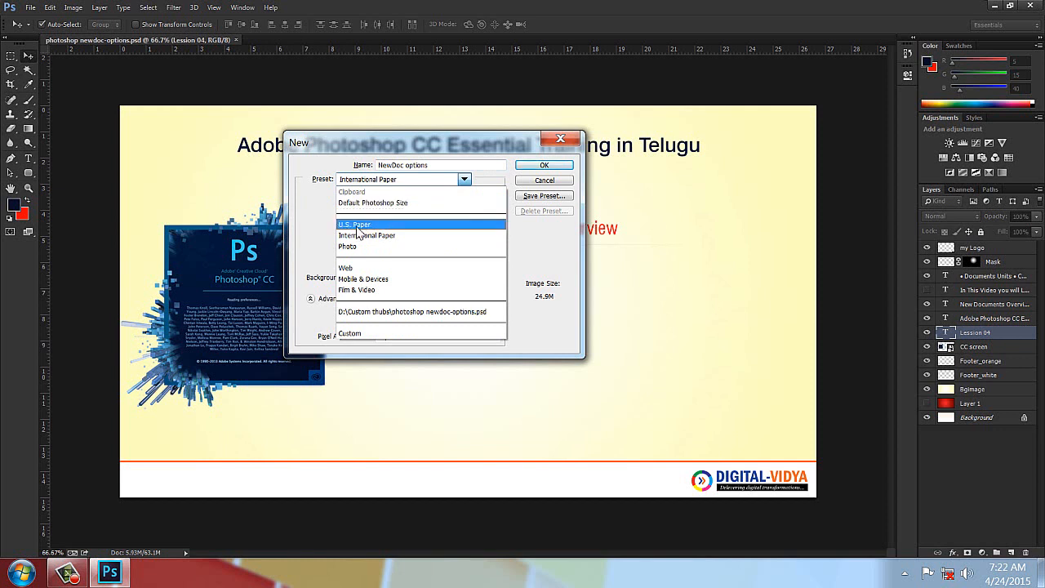
{"action": "left_click", "coordinate": [357, 227]}
{"action": "left_click", "coordinate": [455, 197]}
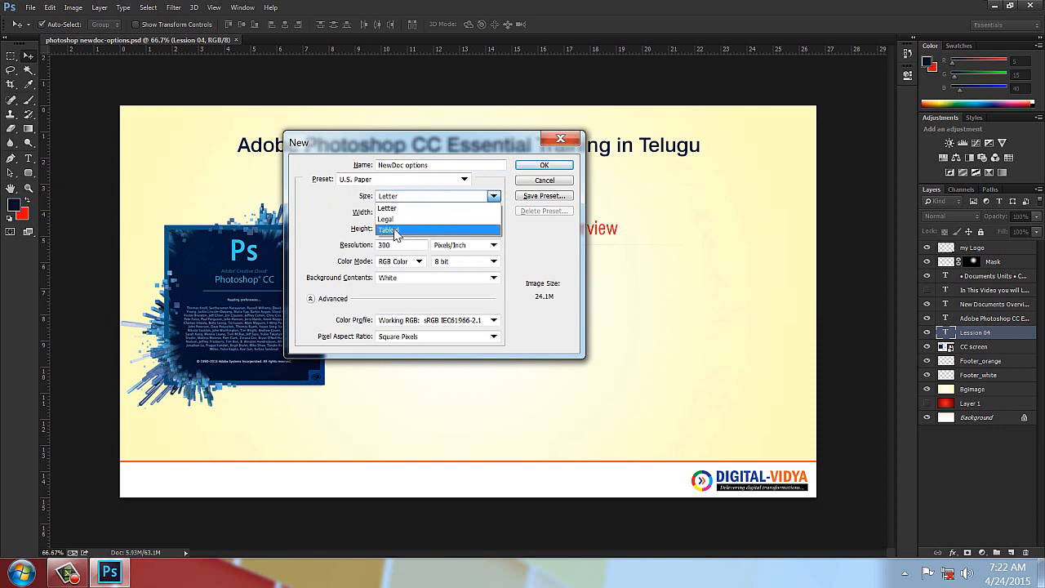
Change the new document's preset to Photo with the size Portrait, 4 x 6
{"action": "left_click", "coordinate": [362, 180]}
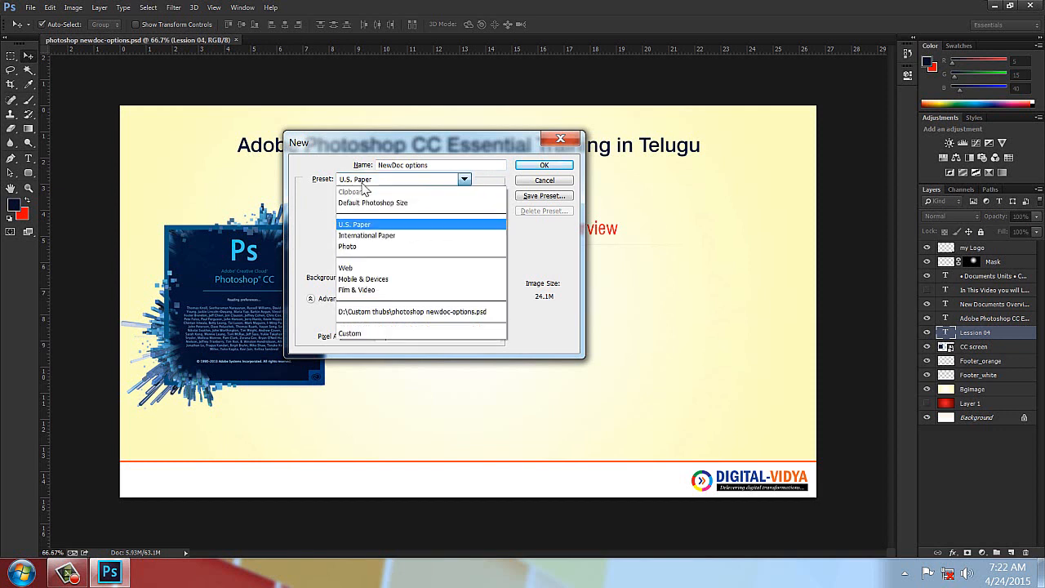
{"action": "left_click", "coordinate": [353, 249]}
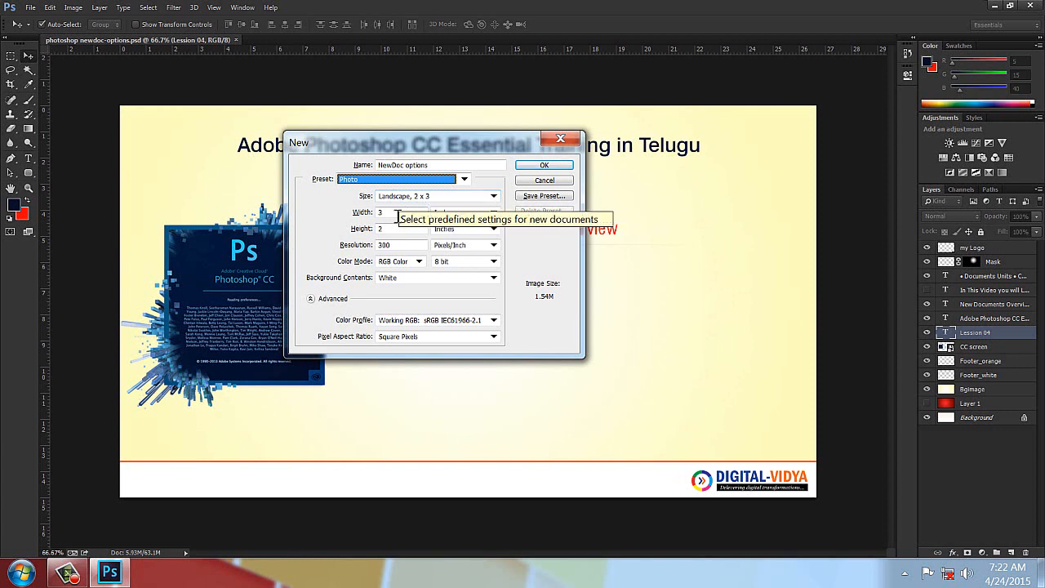
{"action": "left_click", "coordinate": [430, 197]}
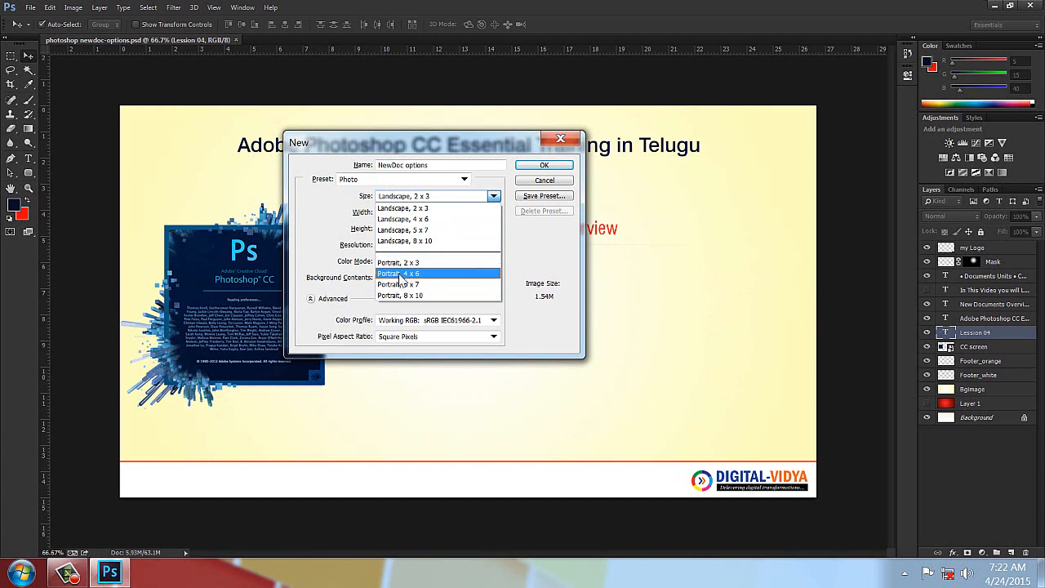
{"action": "left_click", "coordinate": [406, 274]}
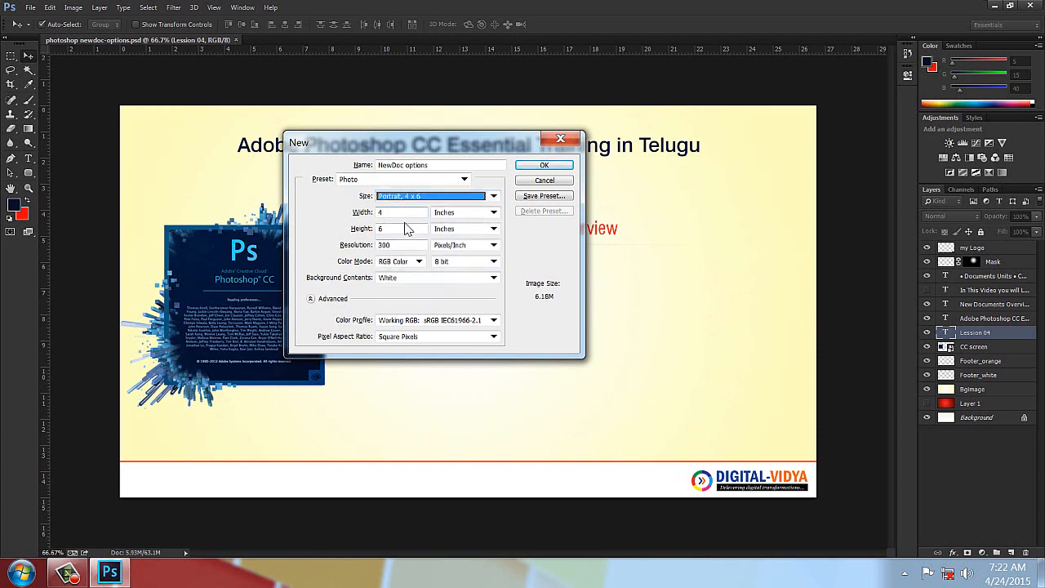
Change the new document's preset to Web with the 800 x 600 size
{"action": "left_click", "coordinate": [367, 181]}
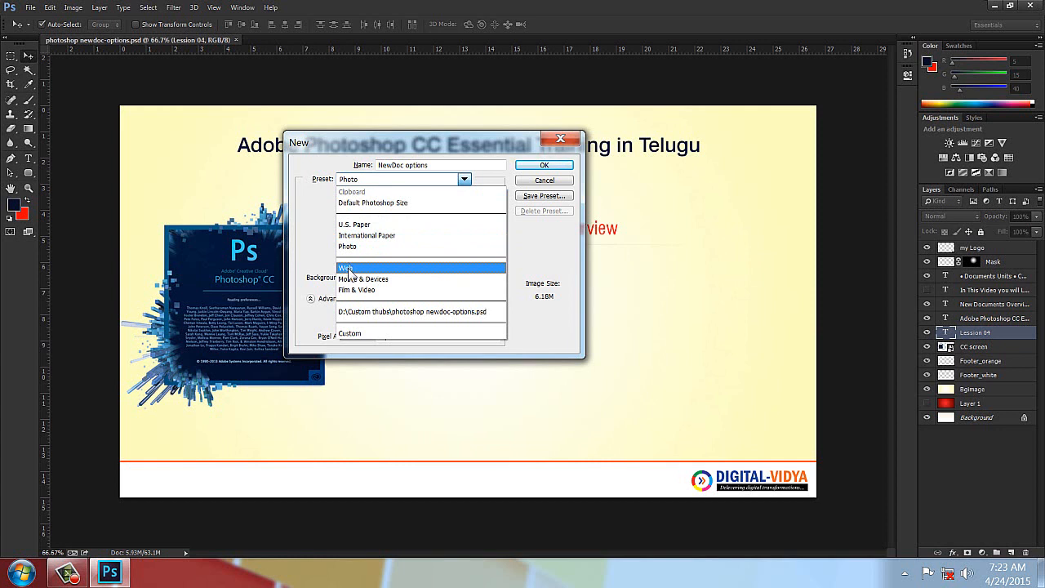
{"action": "left_click", "coordinate": [347, 268]}
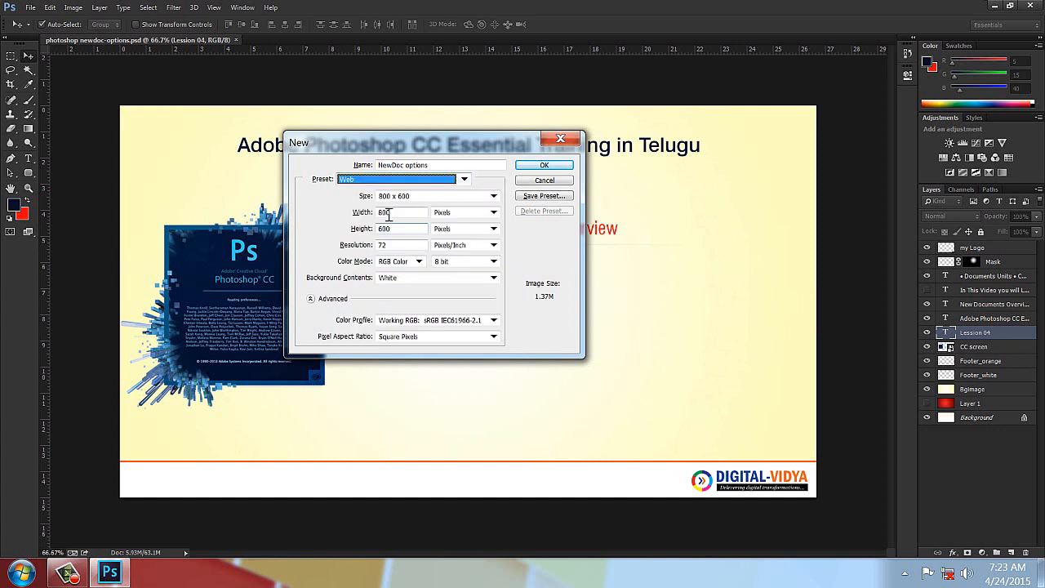
{"action": "left_click", "coordinate": [495, 197]}
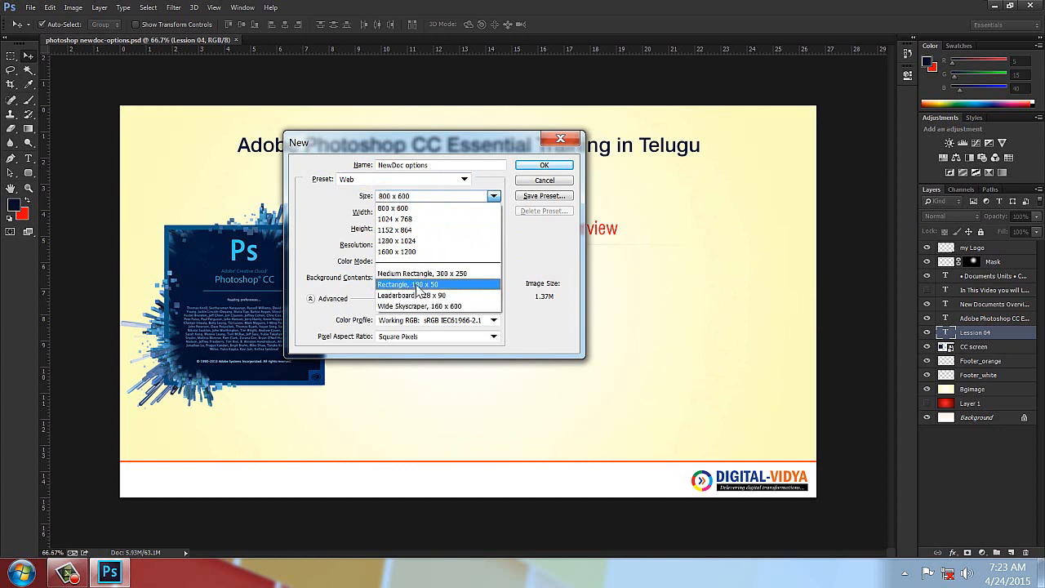
{"action": "left_click", "coordinate": [393, 208]}
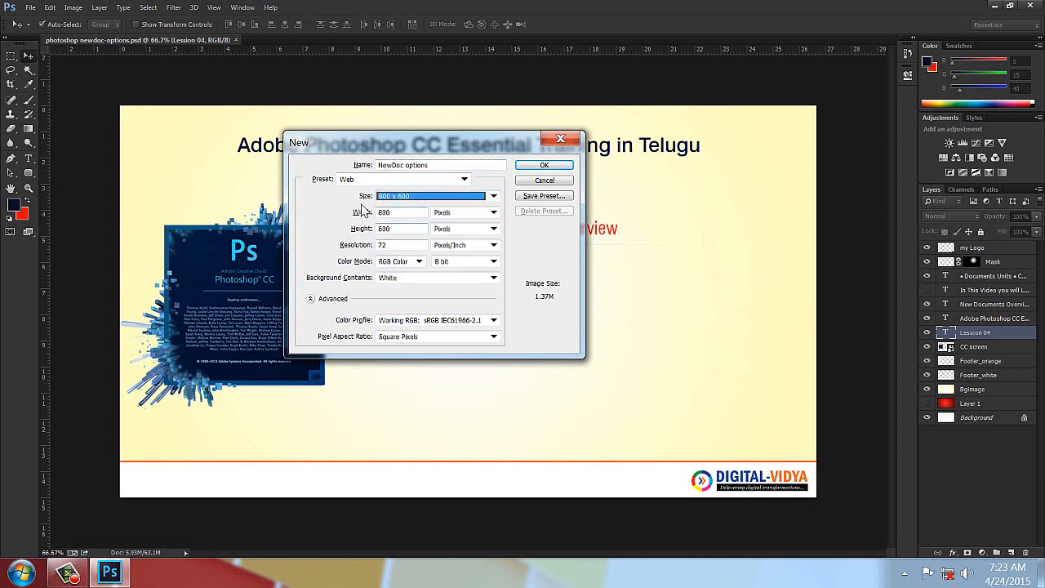
Compare the default resolutions by switching the preset to U.S. Paper and back to Web
{"action": "left_click", "coordinate": [399, 180]}
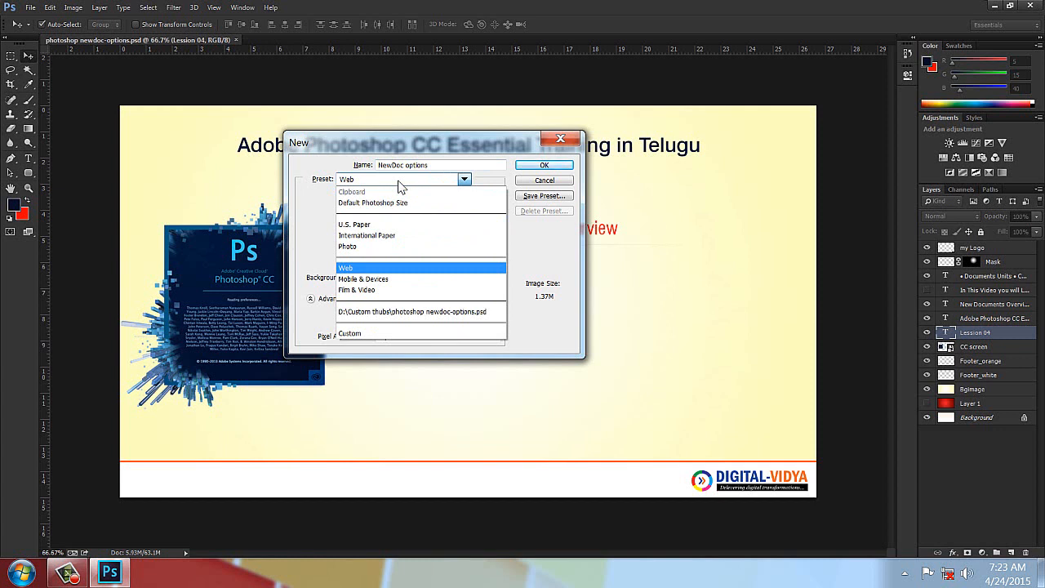
{"action": "left_click", "coordinate": [363, 223]}
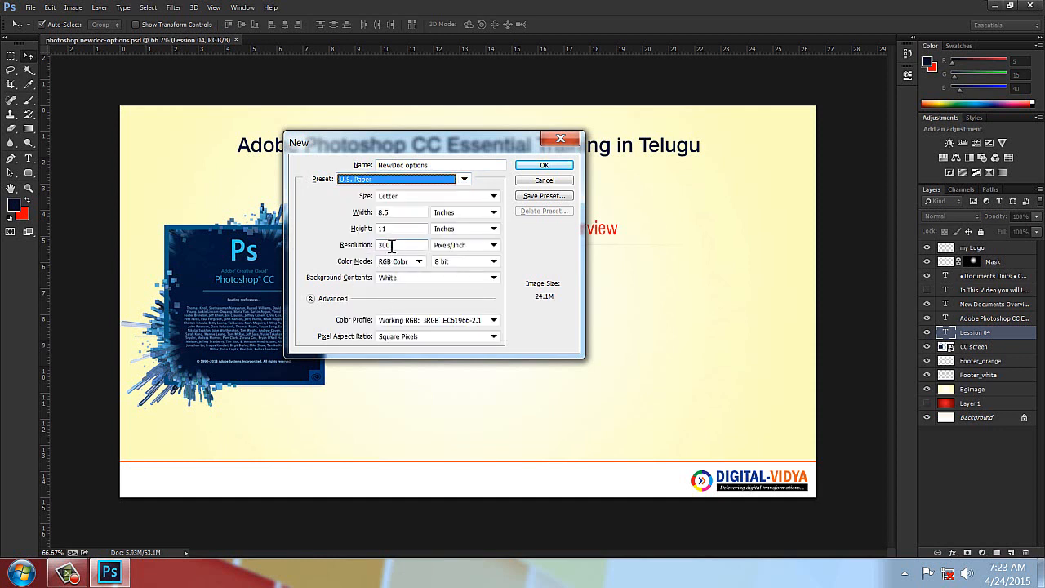
{"action": "left_click", "coordinate": [368, 180]}
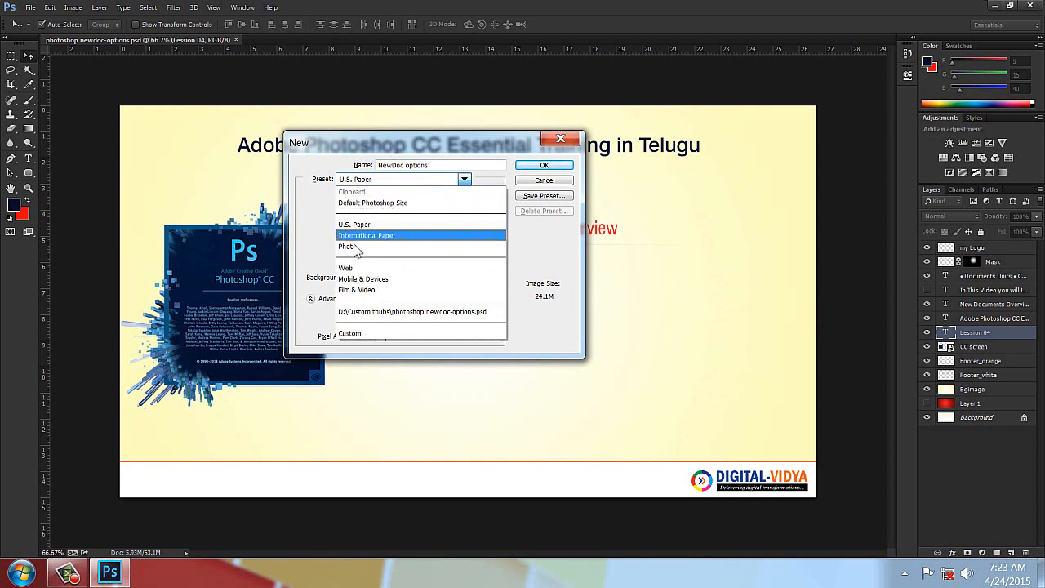
{"action": "left_click", "coordinate": [406, 258]}
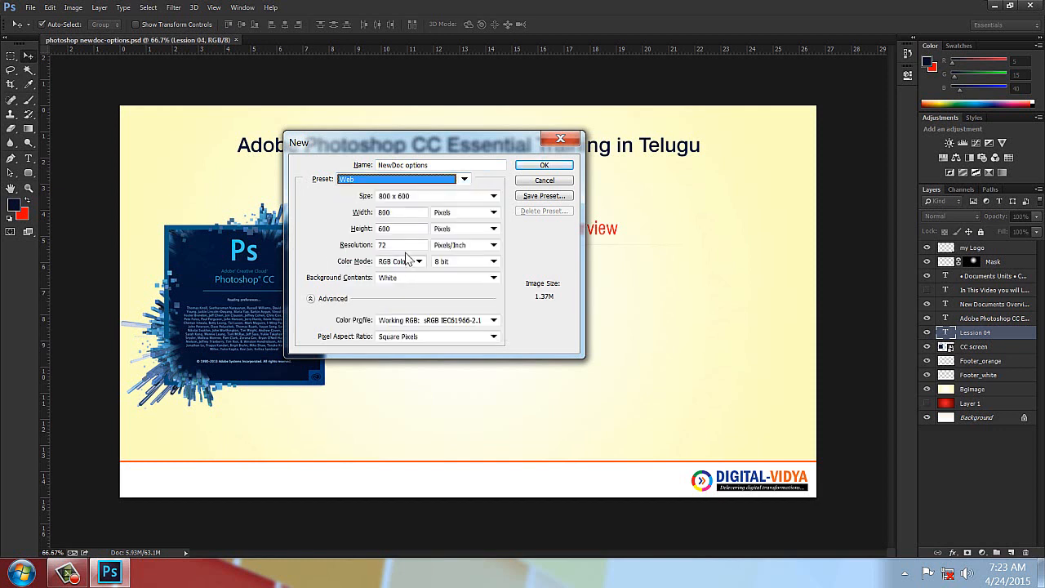
Set the new document's preset to Film & Video and move the dialog aside to uncover the lesson outline
{"action": "left_click", "coordinate": [380, 179]}
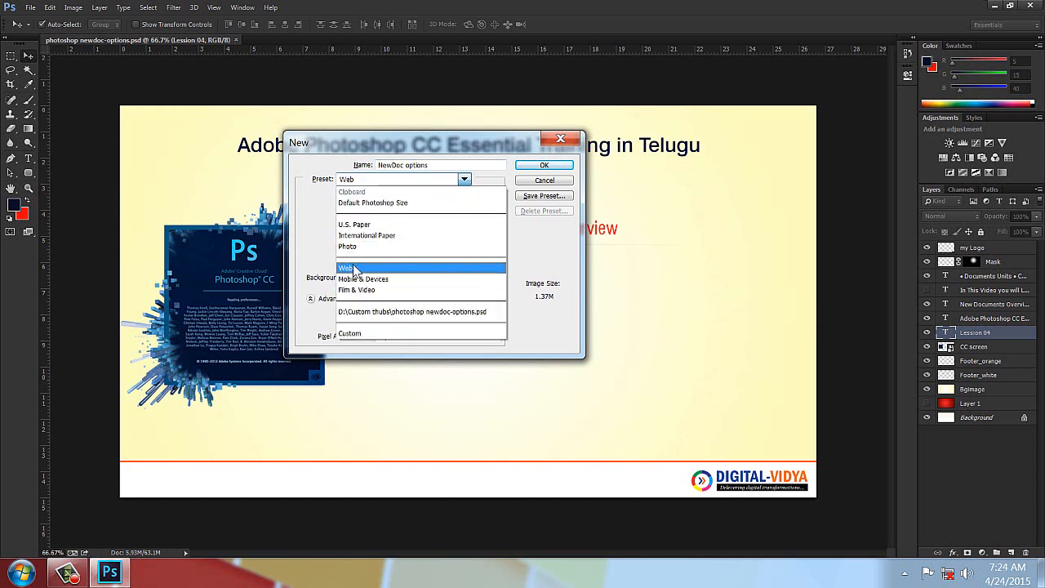
{"action": "left_click", "coordinate": [353, 290]}
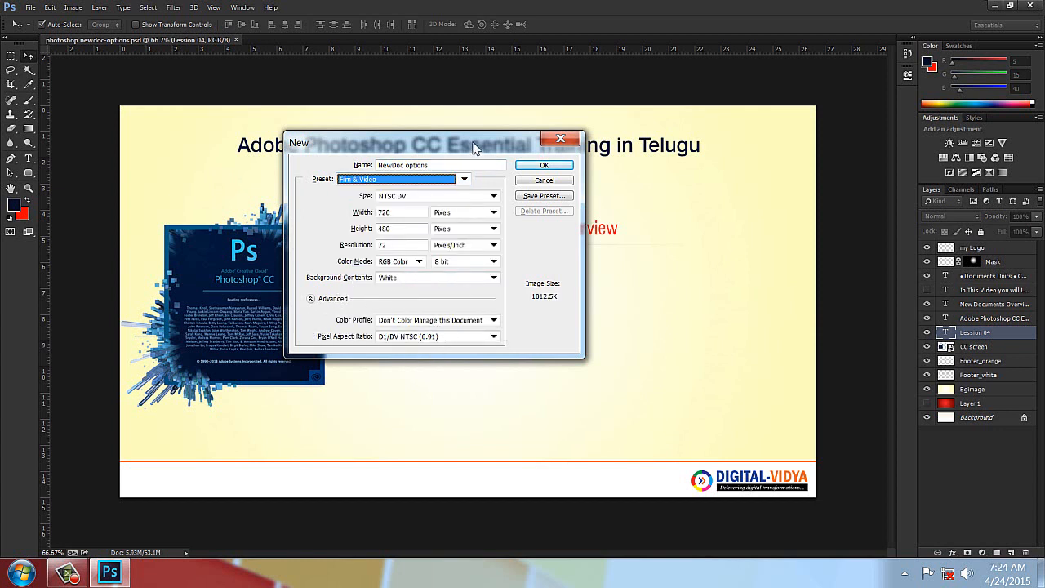
{"action": "left_click_drag", "start_coordinate": [476, 145], "coordinate": [306, 174]}
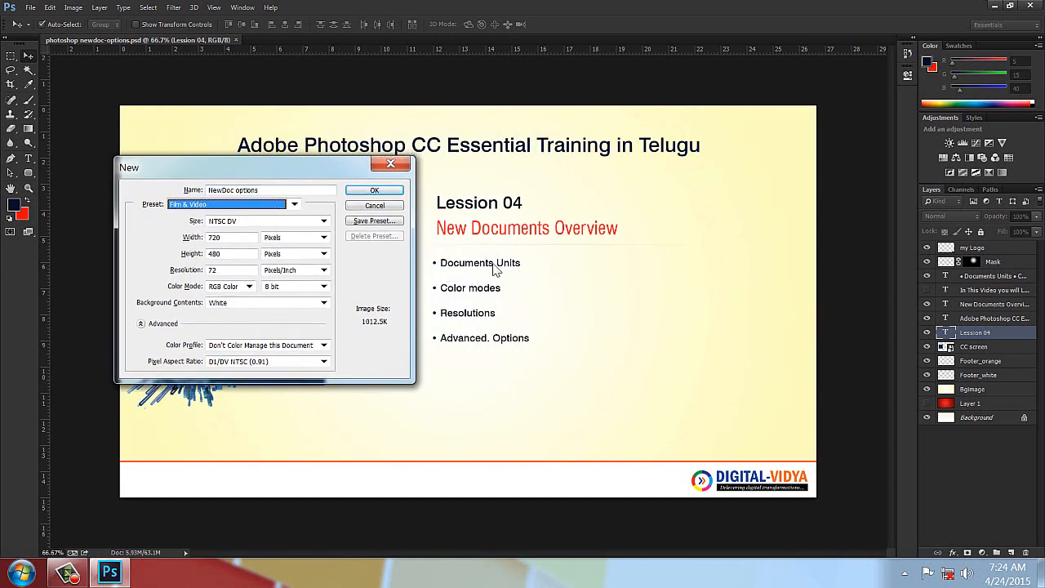
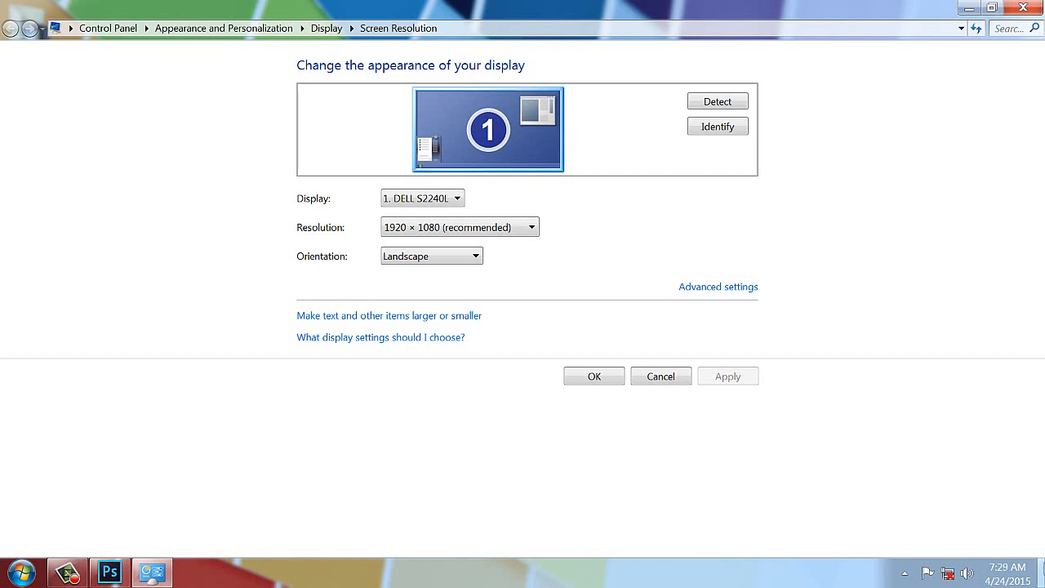
Open Calculator with the calc command and reposition its window over the Screen Resolution settings
{"action": "key", "text": "super+r"}
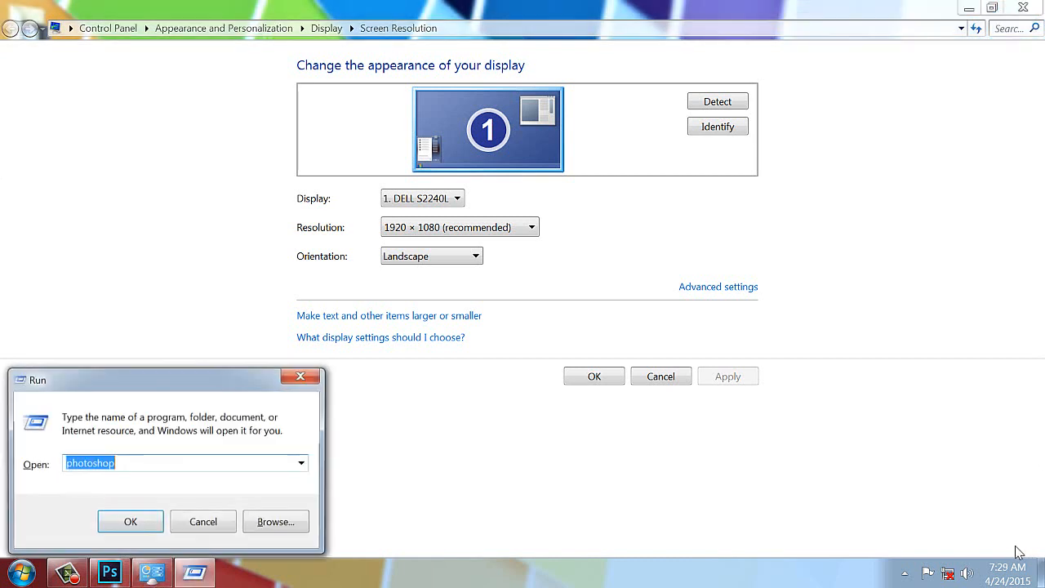
{"action": "type", "text": "calc"}
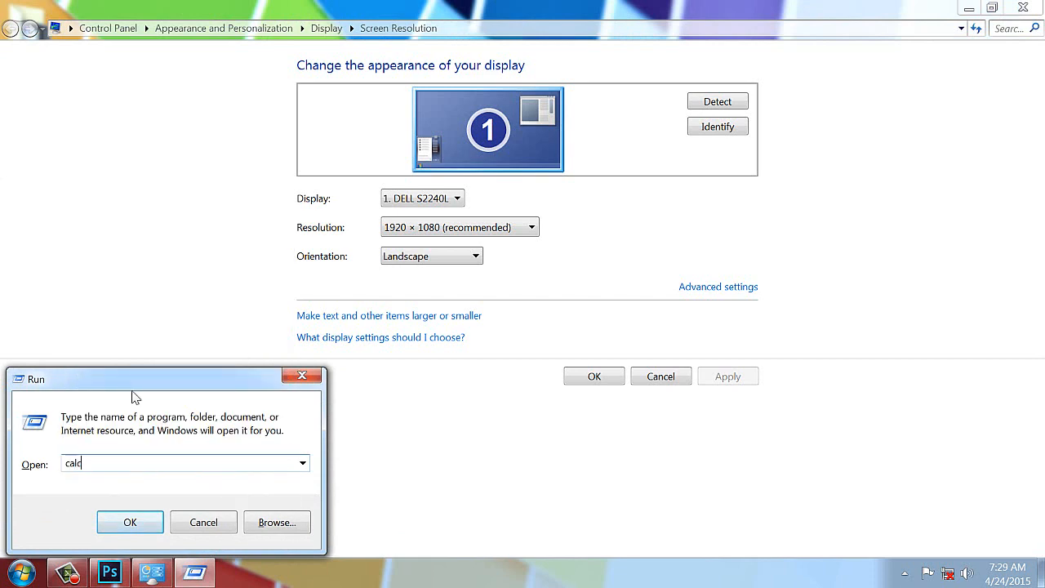
{"action": "key", "text": "Return"}
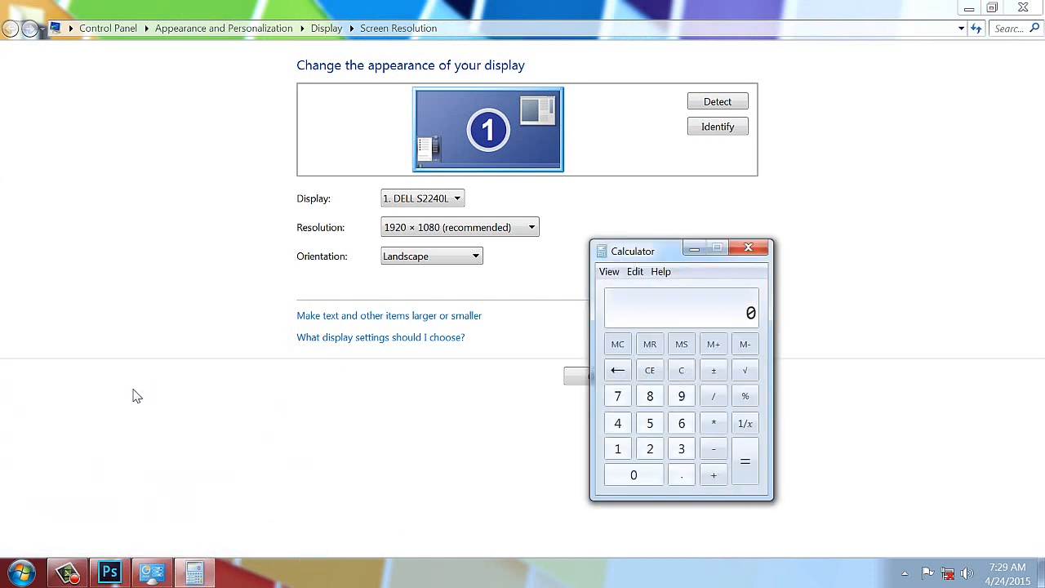
{"action": "left_click_drag", "start_coordinate": [651, 259], "coordinate": [677, 187]}
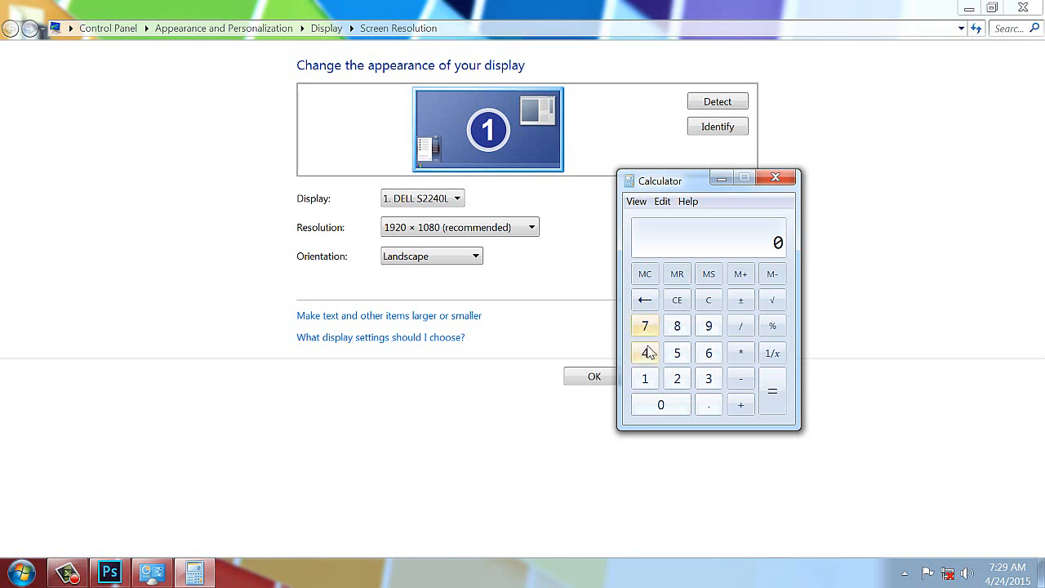
Multiply 8 by 8 in the calculator
{"action": "left_click", "coordinate": [676, 326]}
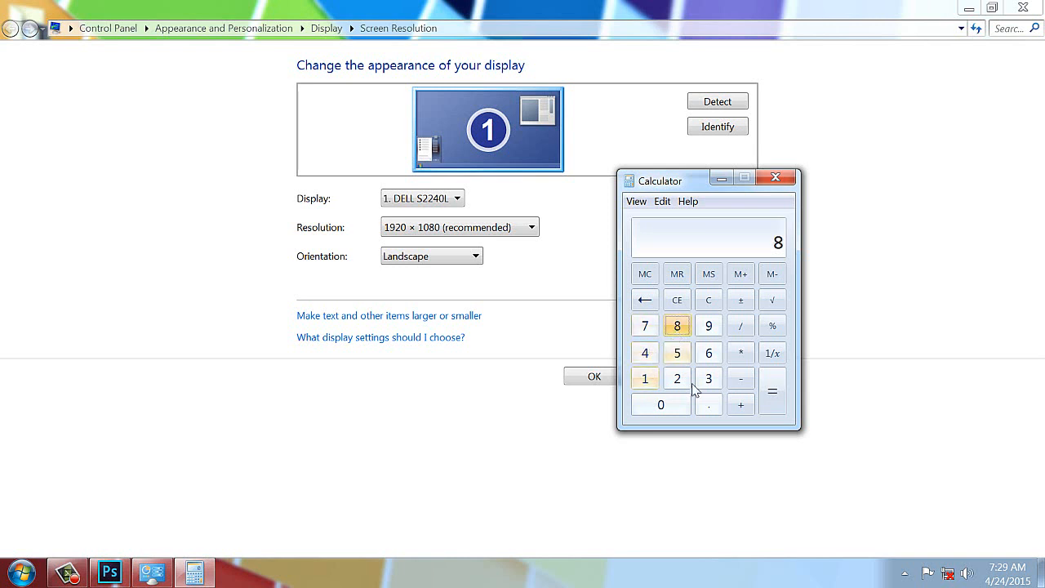
{"action": "left_click", "coordinate": [740, 353]}
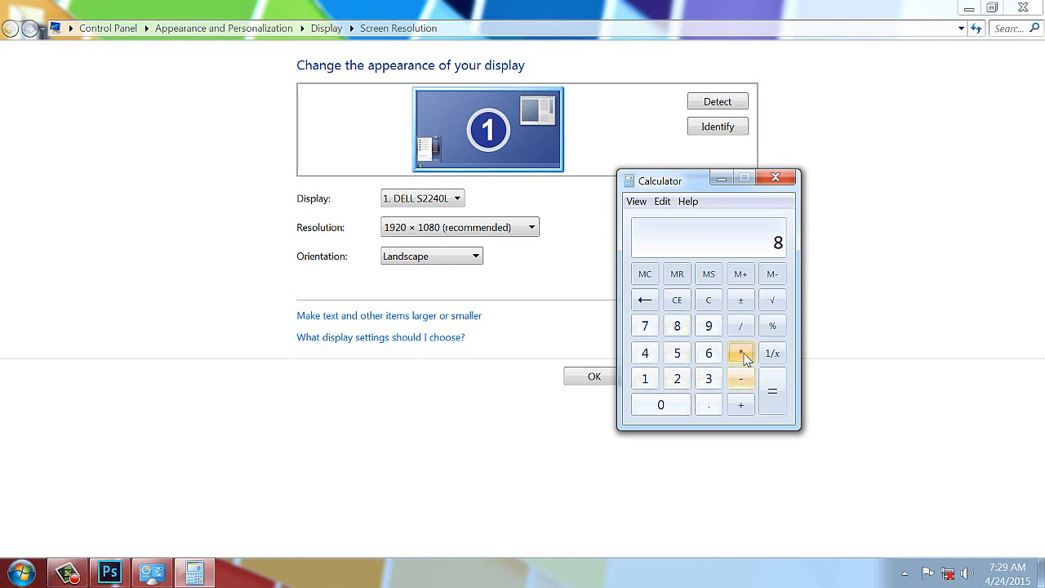
{"action": "left_click", "coordinate": [676, 326]}
{"action": "left_click", "coordinate": [771, 392]}
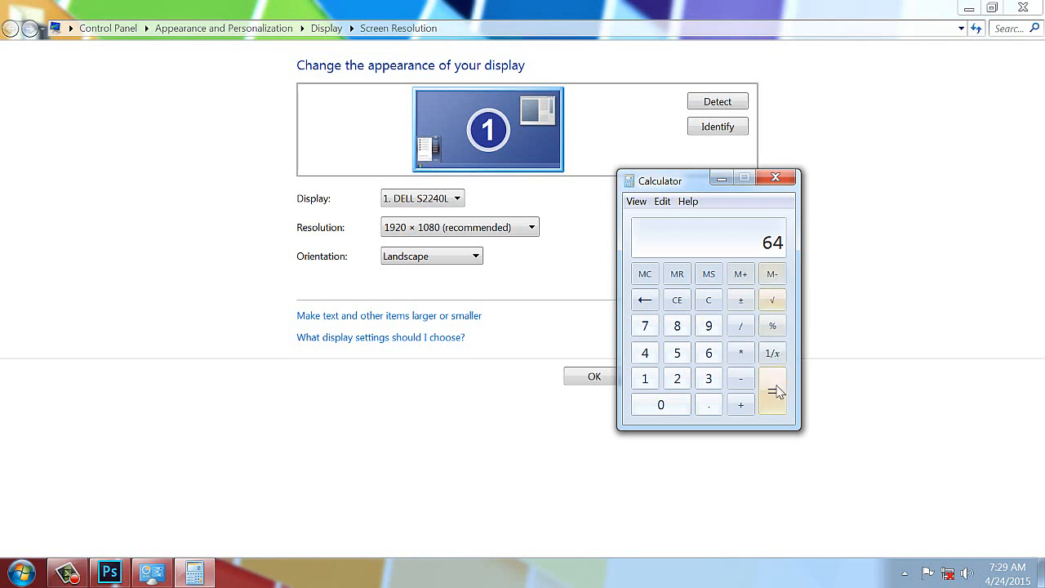
Clear the calculator and multiply 1920 by 1080 to work out the display's total pixels
{"action": "left_click", "coordinate": [708, 300]}
{"action": "left_click", "coordinate": [644, 381]}
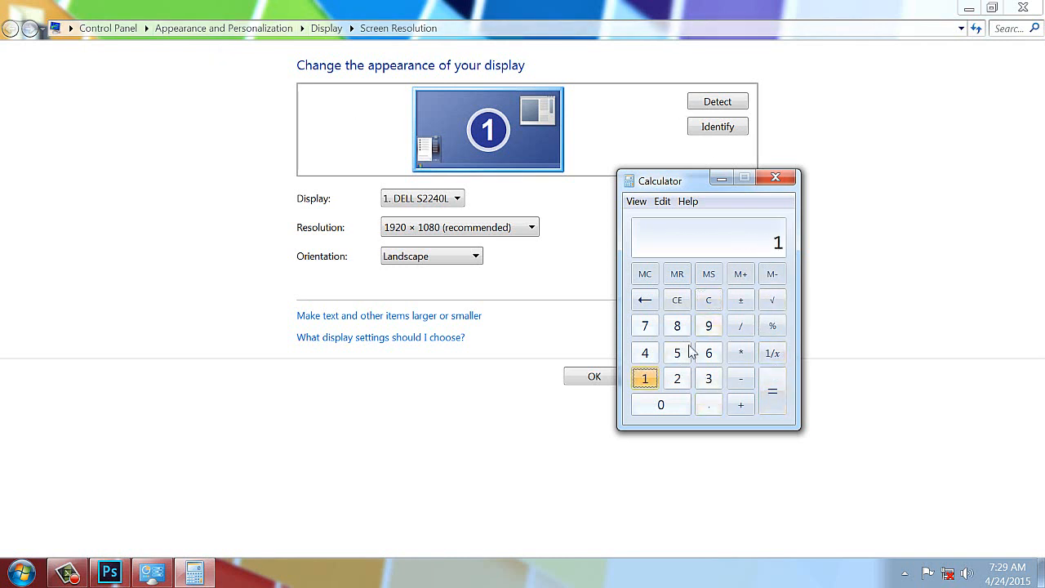
{"action": "left_click", "coordinate": [708, 326]}
{"action": "left_click", "coordinate": [678, 379]}
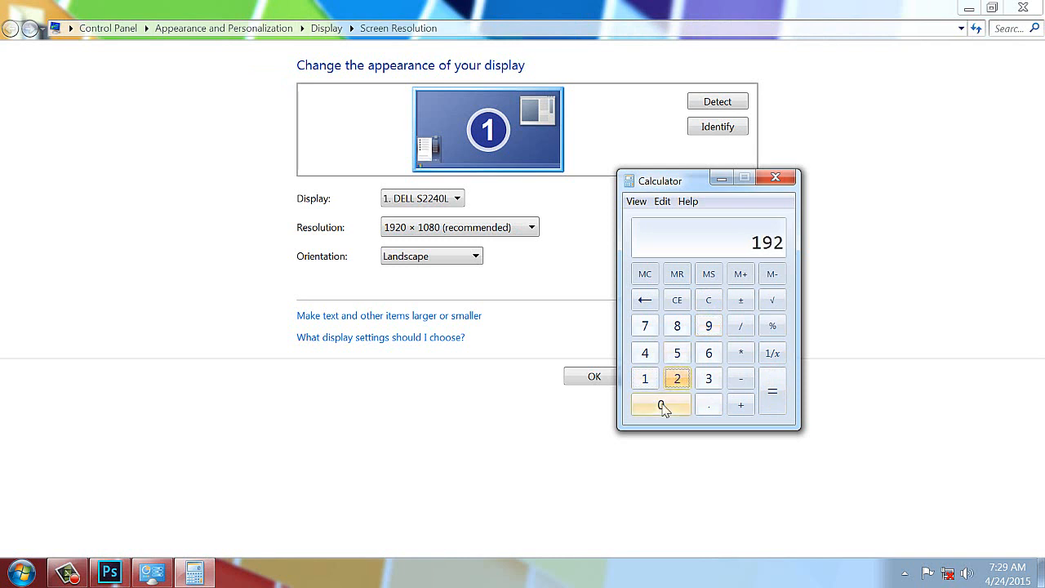
{"action": "left_click", "coordinate": [660, 403]}
{"action": "left_click", "coordinate": [740, 354]}
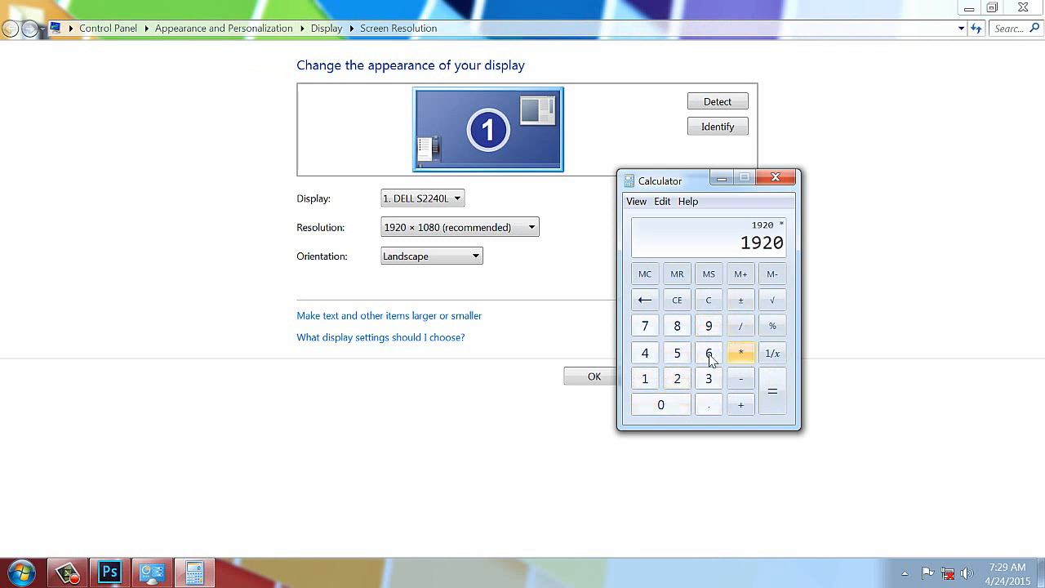
{"action": "left_click", "coordinate": [647, 378]}
{"action": "left_click", "coordinate": [660, 405]}
{"action": "left_click", "coordinate": [677, 327]}
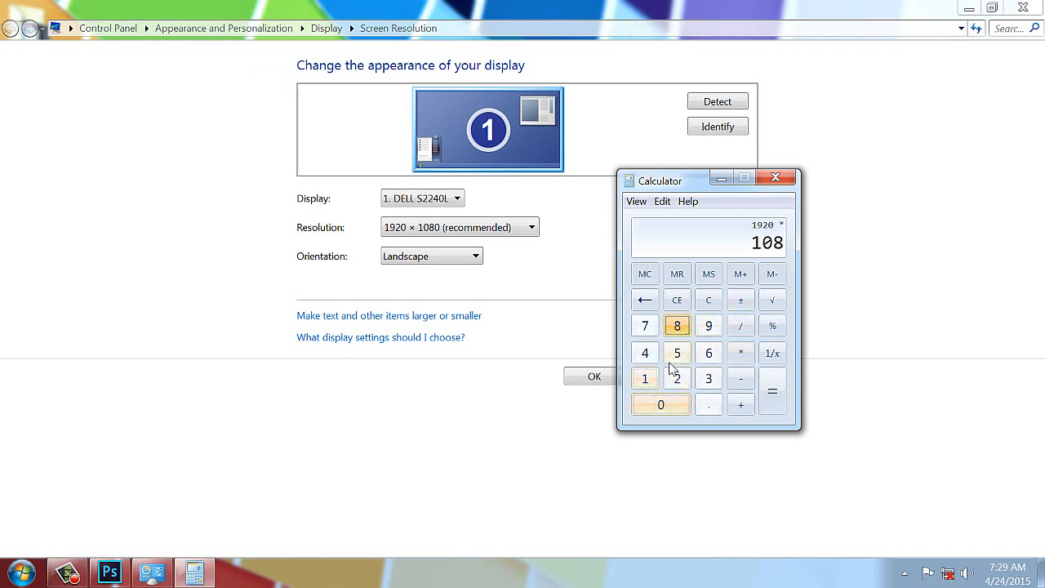
{"action": "left_click", "coordinate": [660, 405]}
{"action": "left_click", "coordinate": [771, 392]}
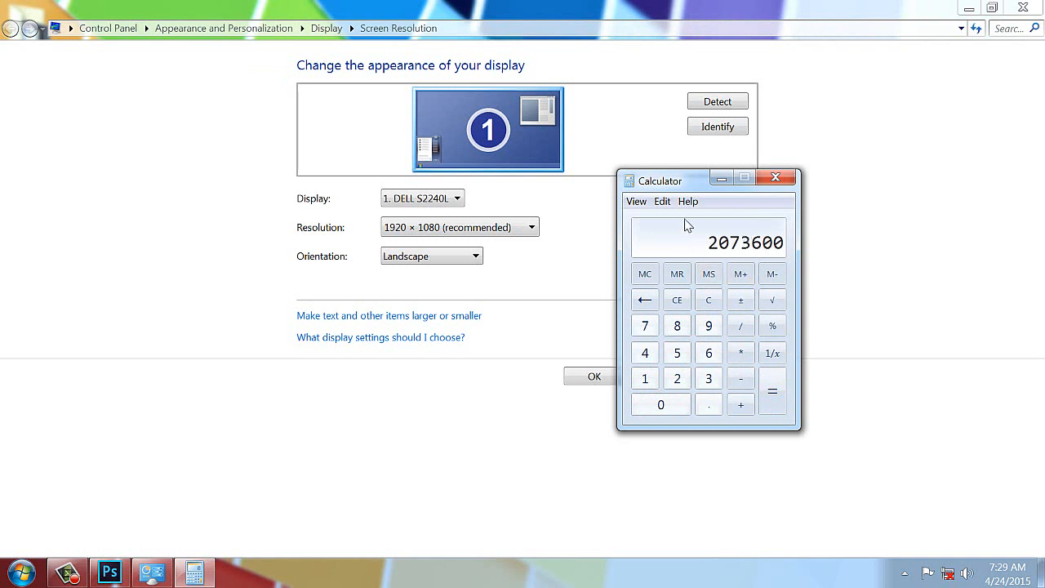
Close Calculator and the Screen Resolution window, and switch back to Photoshop
{"action": "left_click", "coordinate": [774, 177]}
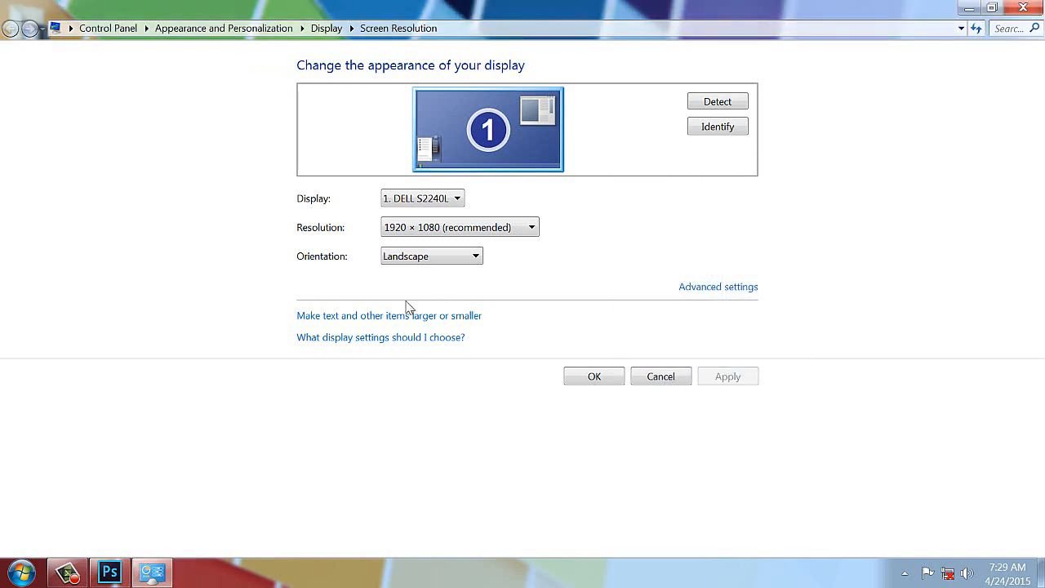
{"action": "left_click", "coordinate": [1023, 9]}
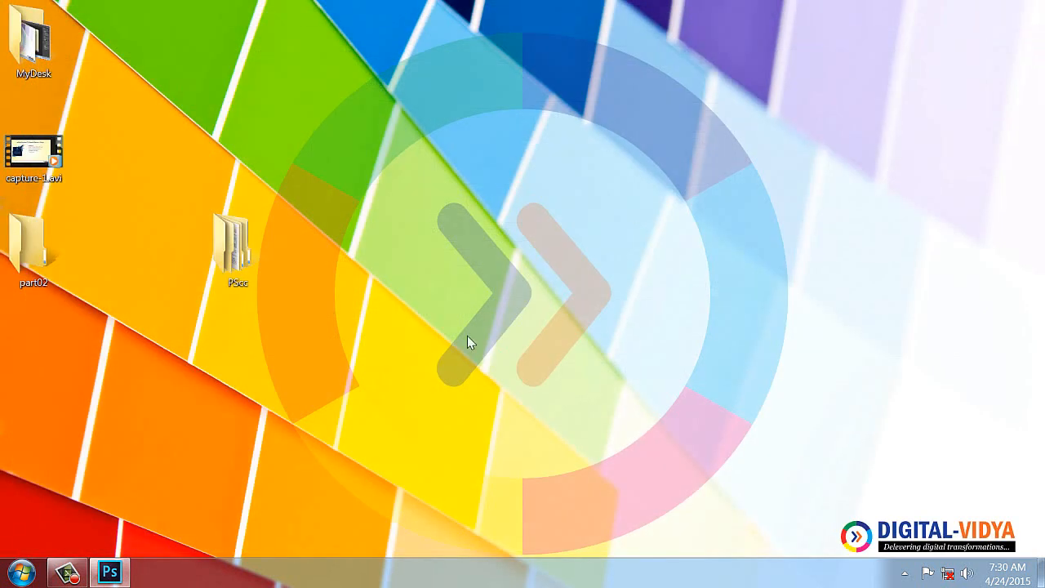
{"action": "mouse_move", "coordinate": [128, 572]}
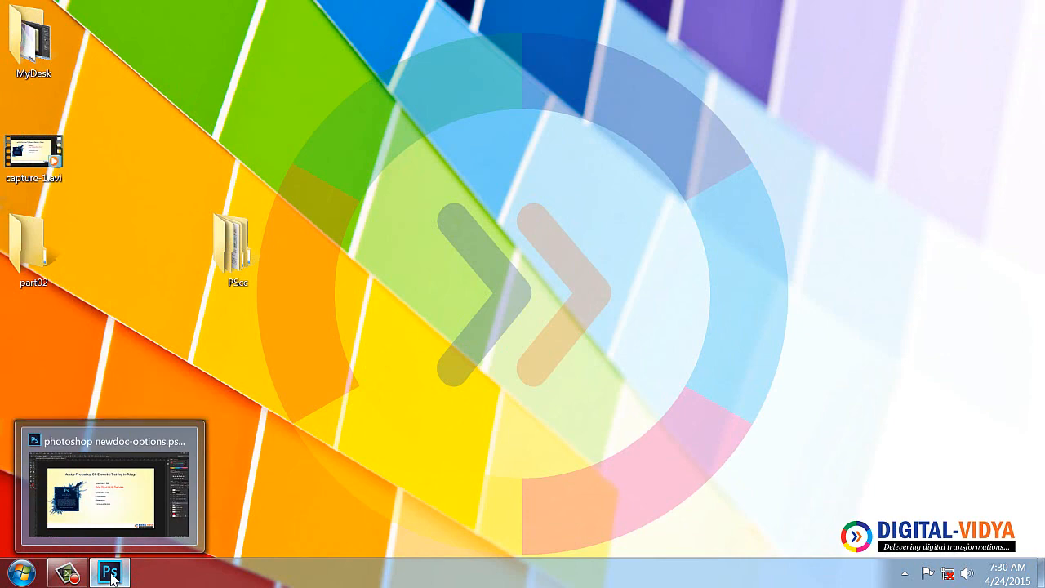
{"action": "left_click", "coordinate": [112, 576]}
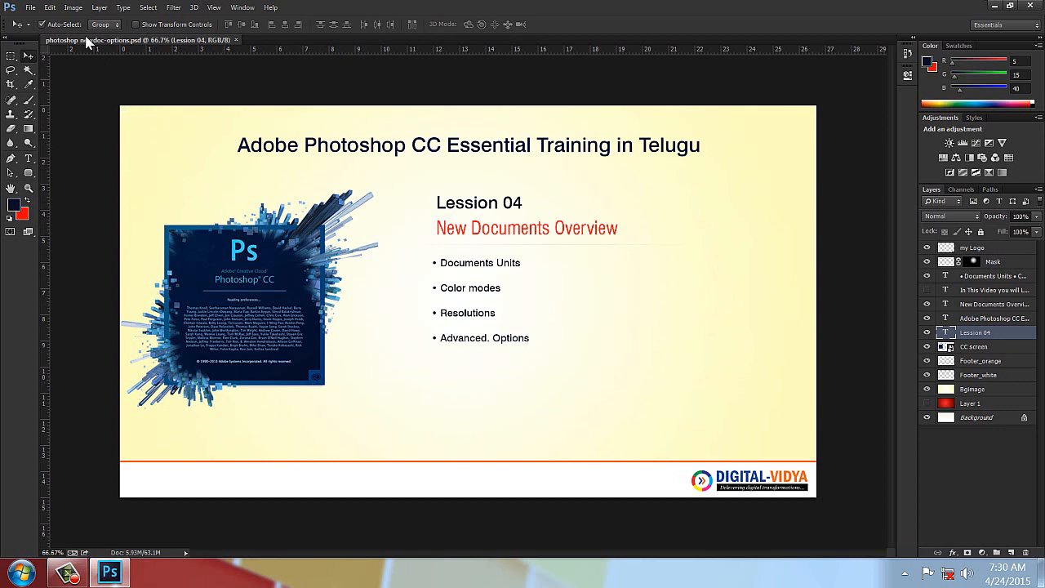
Check the lesson document's pixel dimensions and resolution in Image Size without changing them
{"action": "left_click", "coordinate": [72, 7]}
{"action": "left_click", "coordinate": [139, 124]}
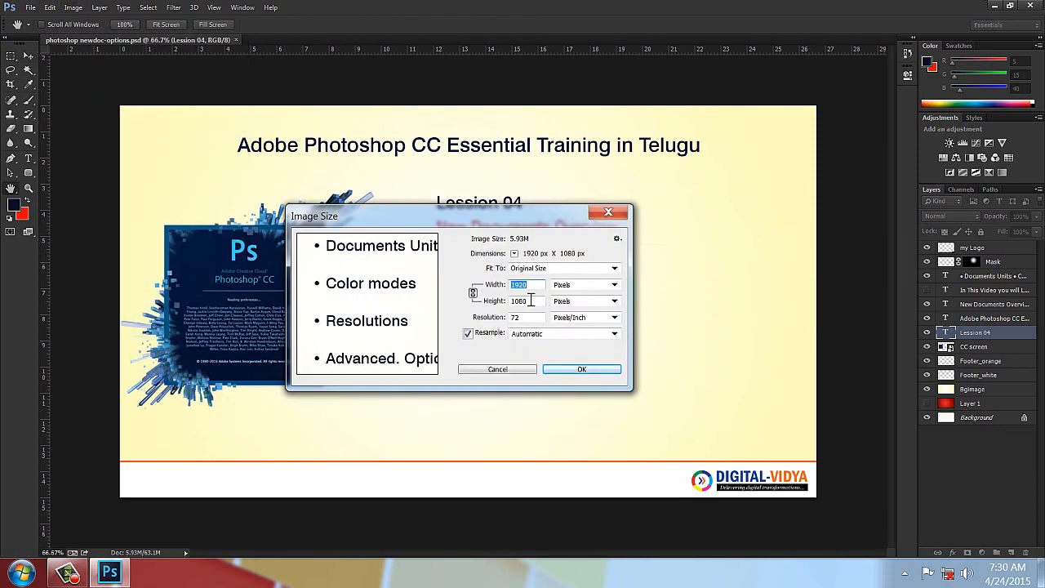
{"action": "left_click", "coordinate": [516, 372]}
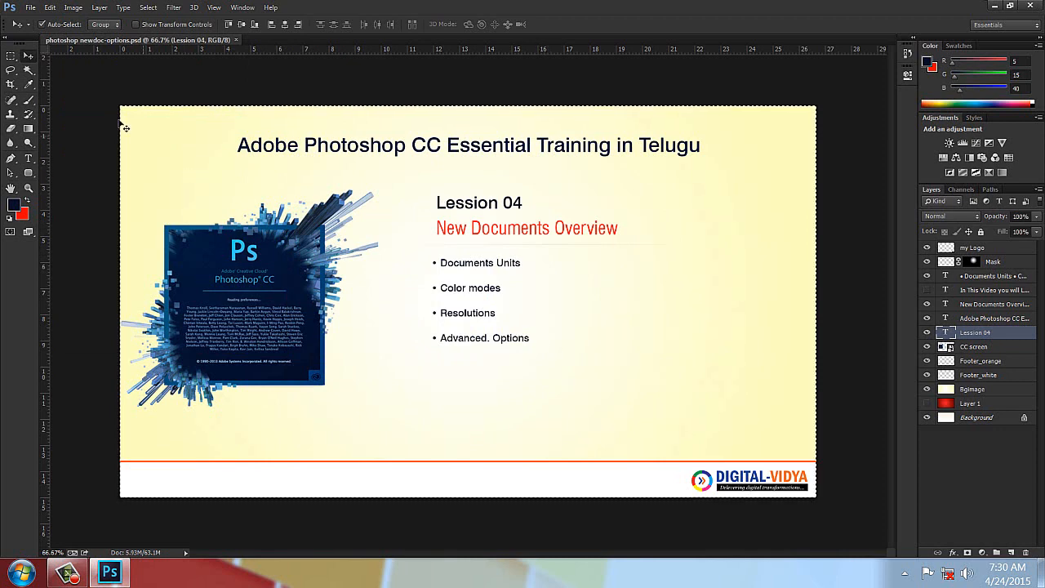
Select the entire lesson canvas and copy all its visible layers with Copy Merged
{"action": "key", "text": "ctrl+a"}
{"action": "left_click", "coordinate": [50, 7]}
{"action": "left_click", "coordinate": [93, 133]}
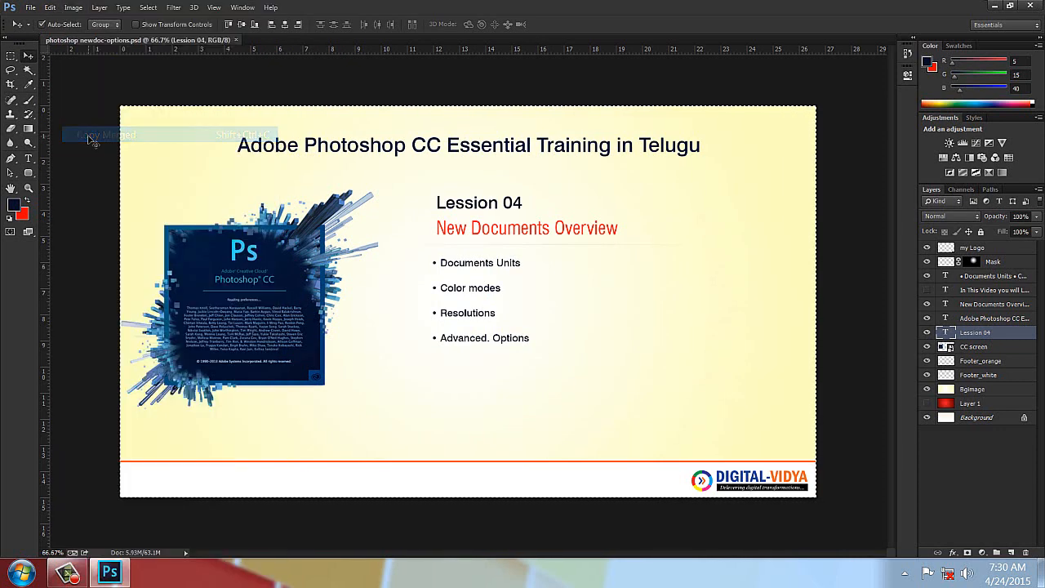
Create a new document from the Digital-vidya.com preset
{"action": "key", "text": "ctrl+n"}
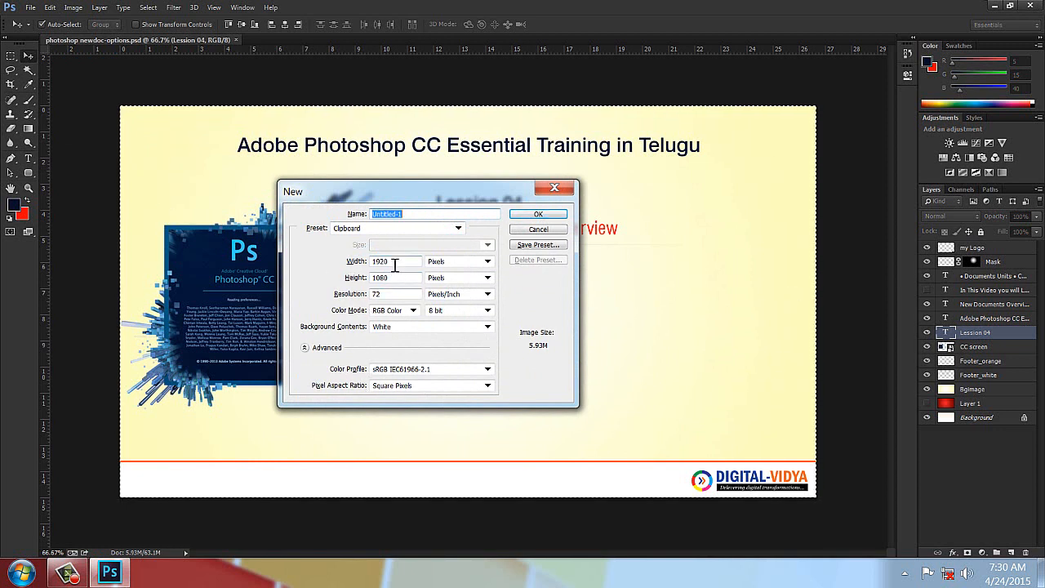
{"action": "left_click", "coordinate": [392, 262]}
{"action": "type", "text": "70"}
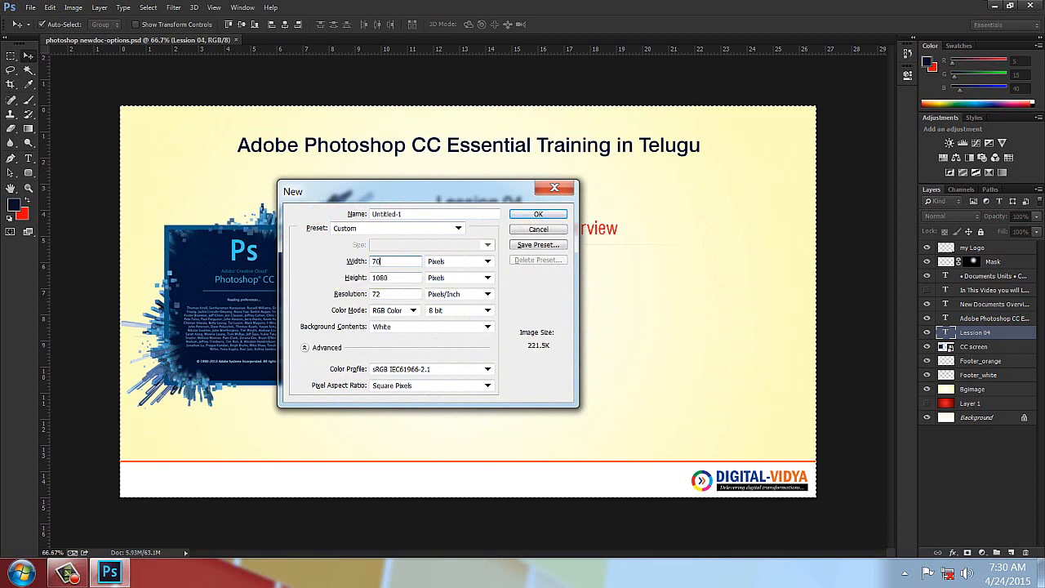
{"action": "left_click", "coordinate": [391, 230]}
{"action": "left_click", "coordinate": [376, 274]}
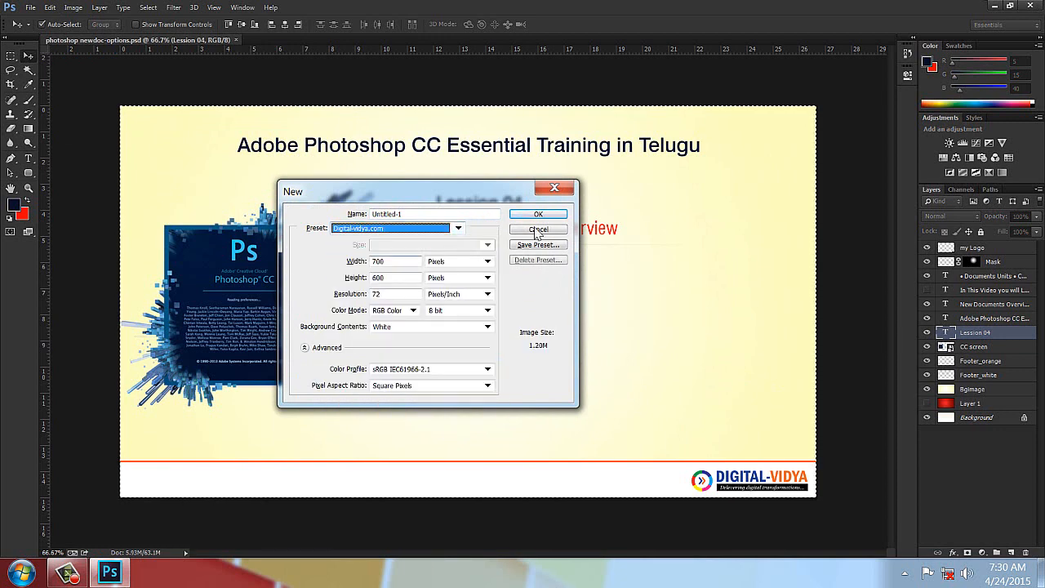
{"action": "left_click", "coordinate": [538, 215]}
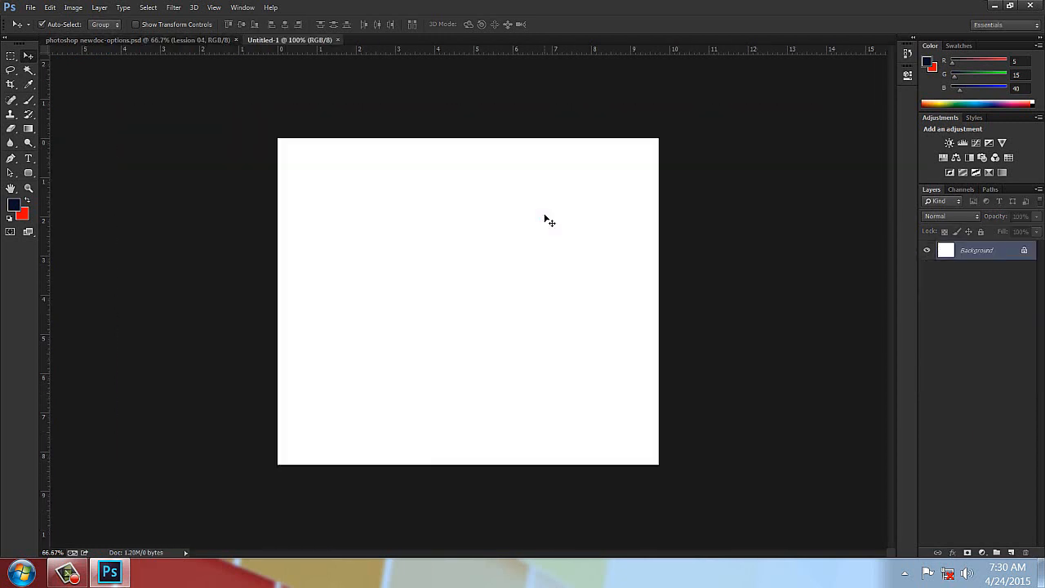
Paste the merged copy into the new document and compare it with the original lesson document
{"action": "left_click", "coordinate": [50, 8]}
{"action": "left_click", "coordinate": [77, 150]}
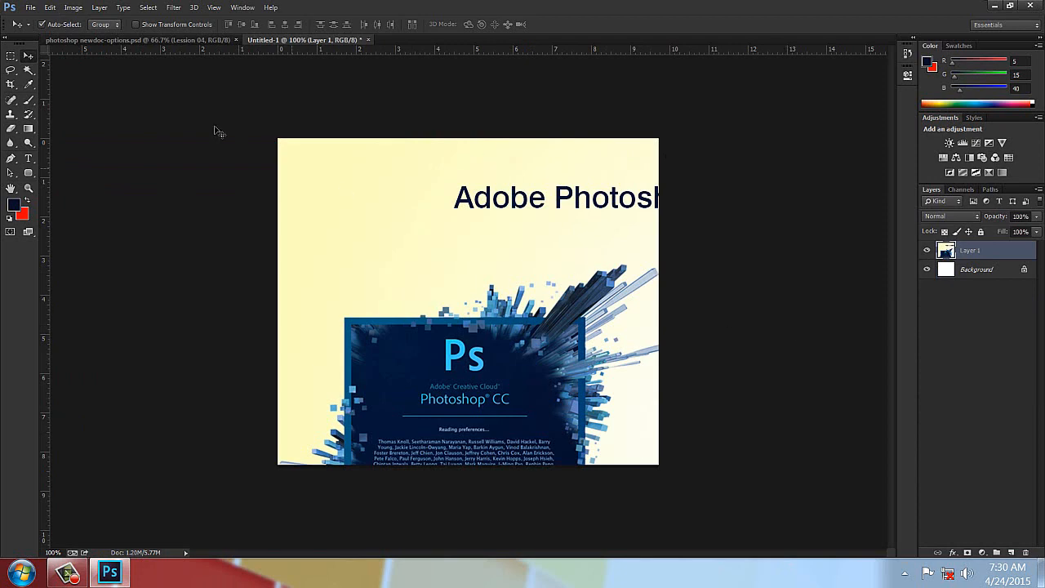
{"action": "left_click", "coordinate": [151, 41]}
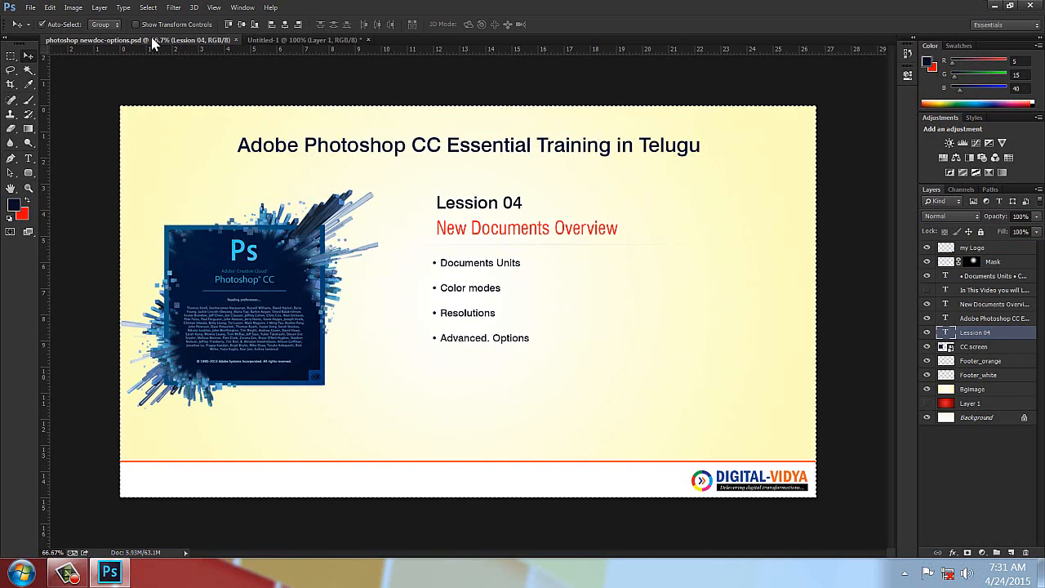
{"action": "left_click", "coordinate": [303, 40]}
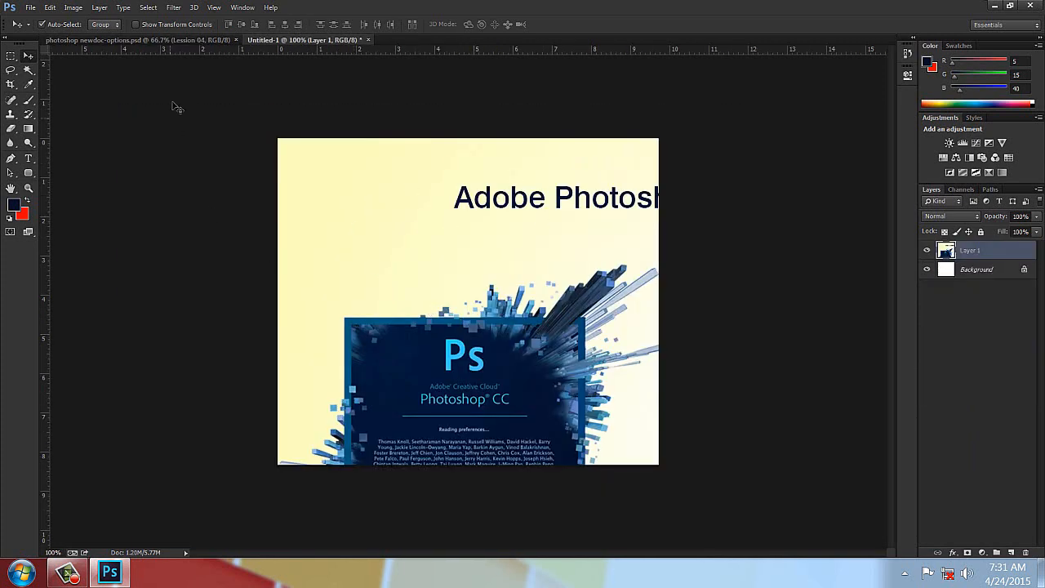
{"action": "left_click", "coordinate": [190, 40]}
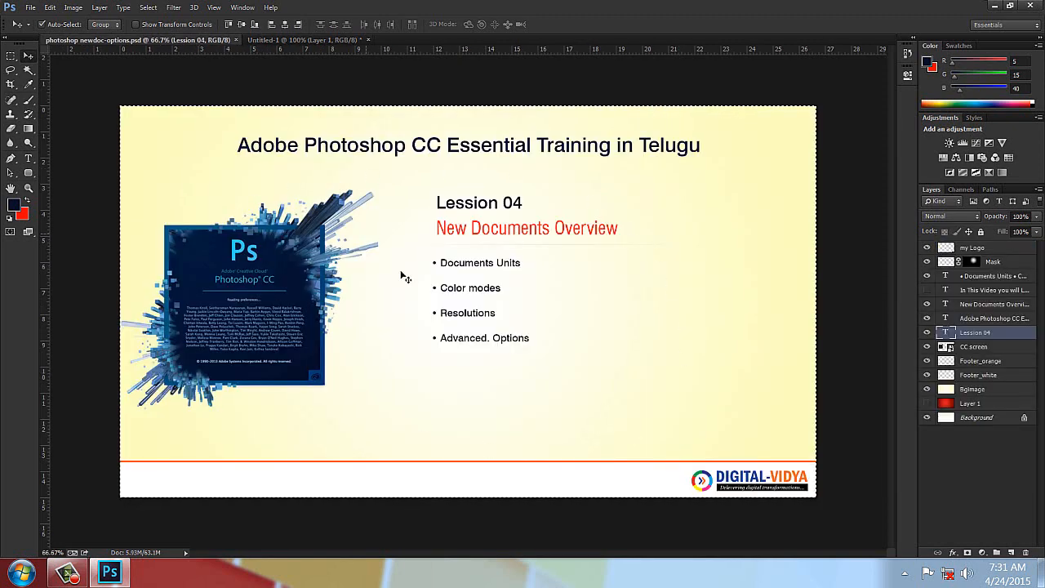
{"action": "left_click", "coordinate": [274, 41]}
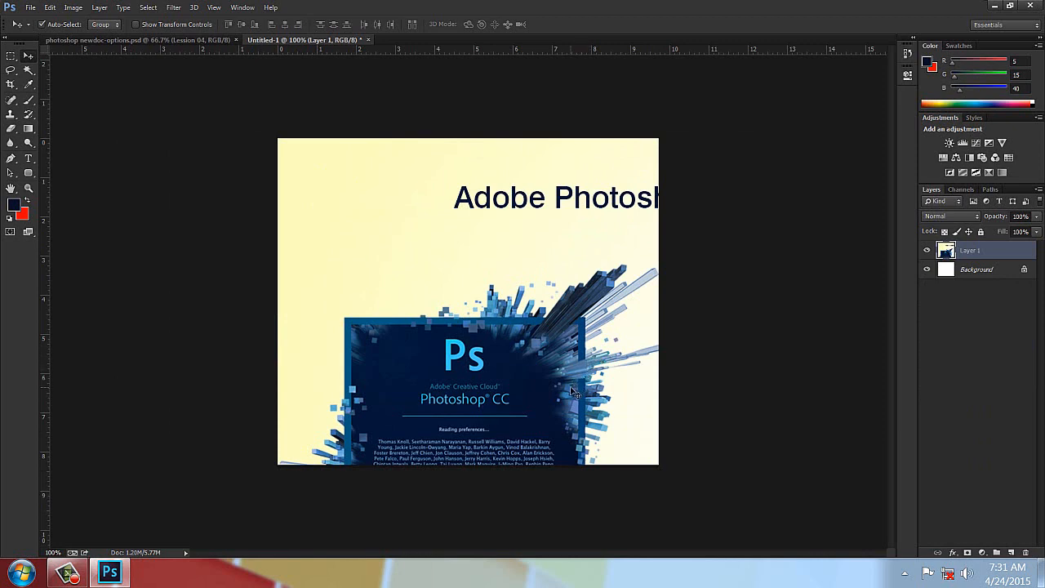
Shift the pasted layer across the canvas to view its hidden parts, and undo both moves
{"action": "left_click_drag", "start_coordinate": [575, 393], "coordinate": [337, 320]}
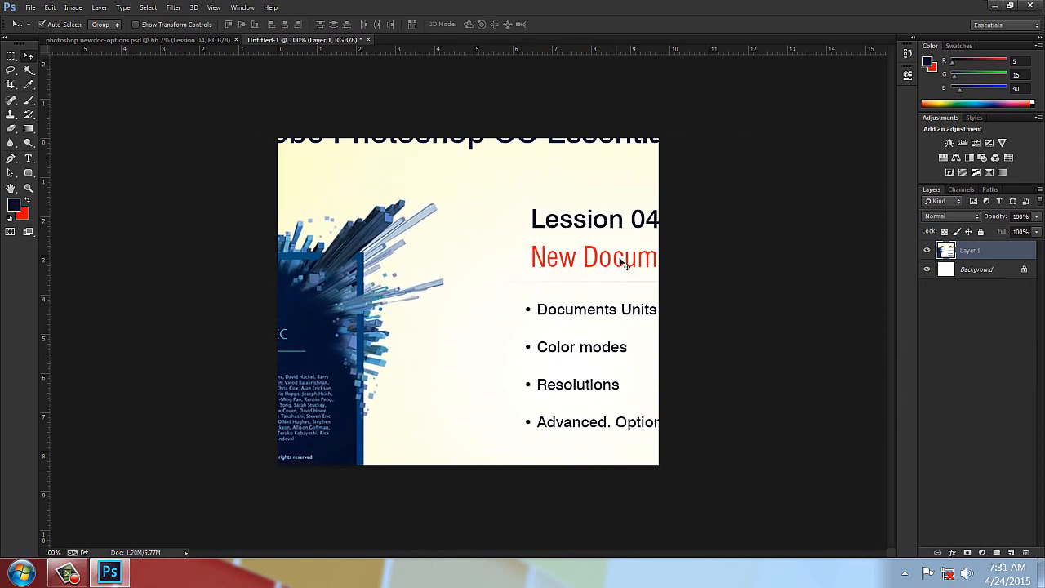
{"action": "left_click_drag", "start_coordinate": [626, 258], "coordinate": [324, 265]}
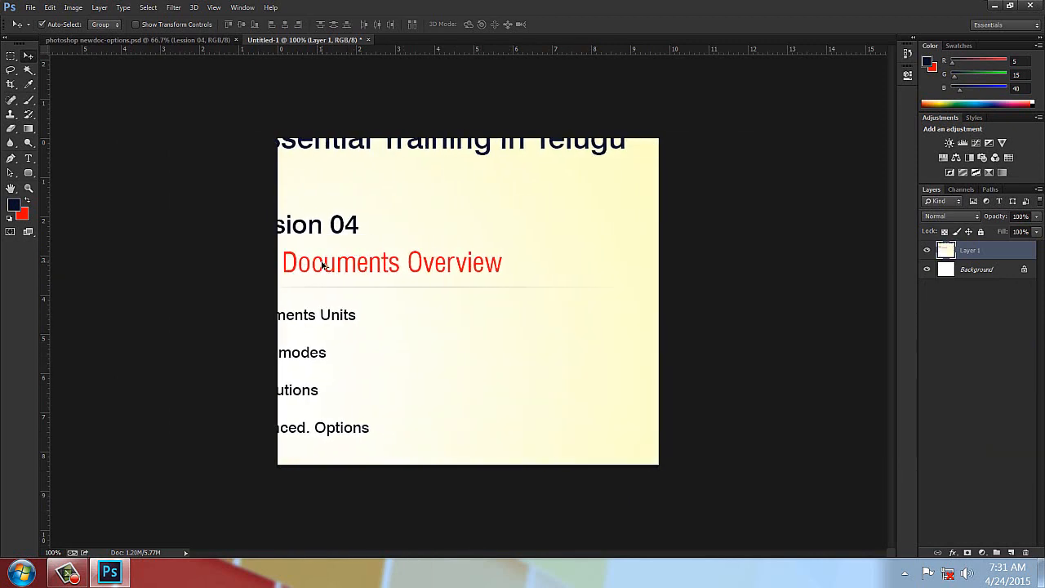
{"action": "key", "text": "ctrl+alt+z"}
{"action": "key", "text": "ctrl+alt+z"}
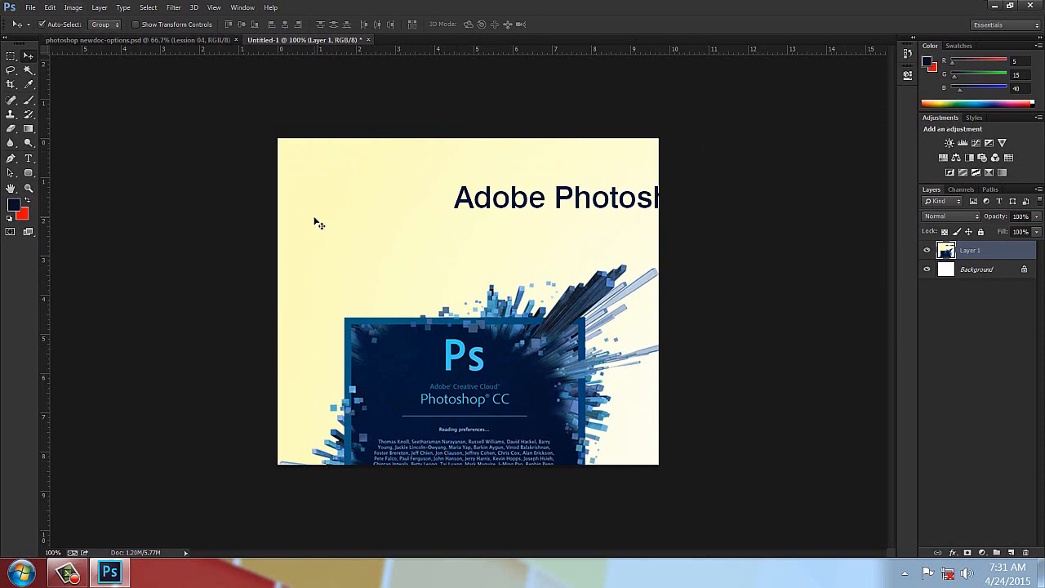
Expand the new document's canvas with Reveal All so that it fits the whole pasted layer
{"action": "left_click", "coordinate": [74, 7]}
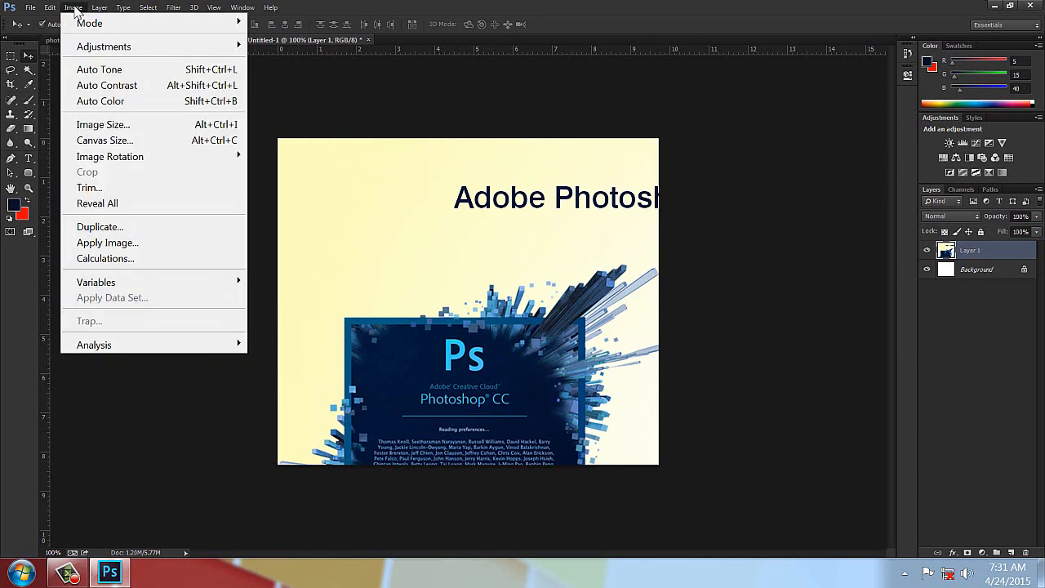
{"action": "left_click", "coordinate": [101, 205]}
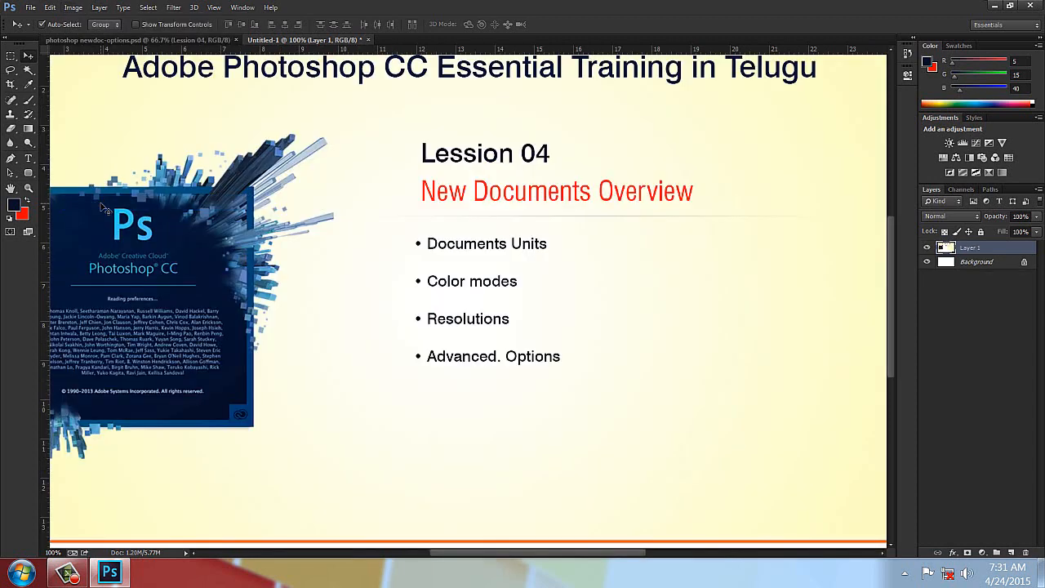
{"action": "key", "text": "ctrl+minus"}
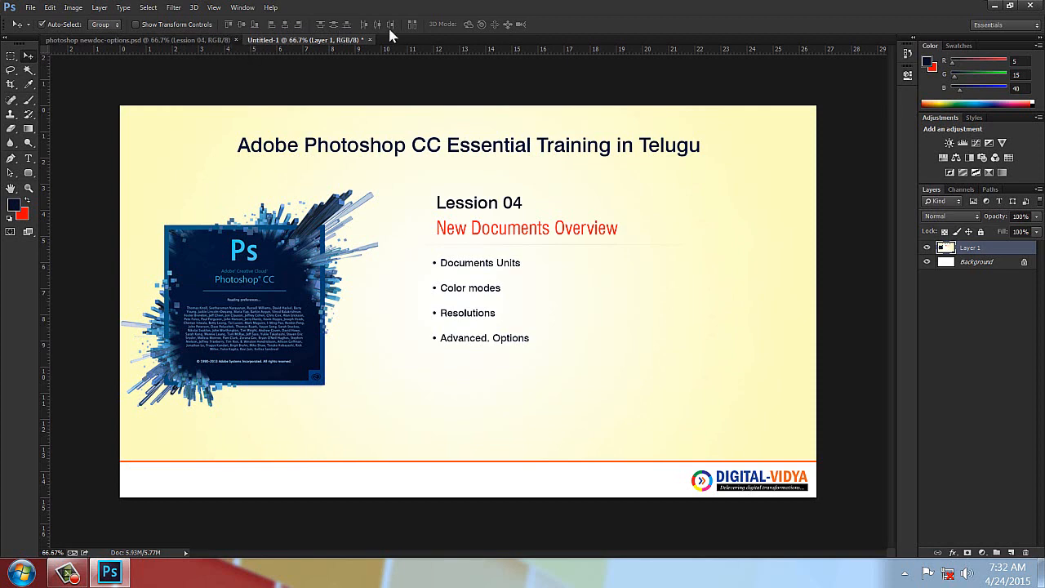
Close the new document without saving it, and close the lesson document as well
{"action": "left_click", "coordinate": [370, 40]}
{"action": "left_click", "coordinate": [525, 215]}
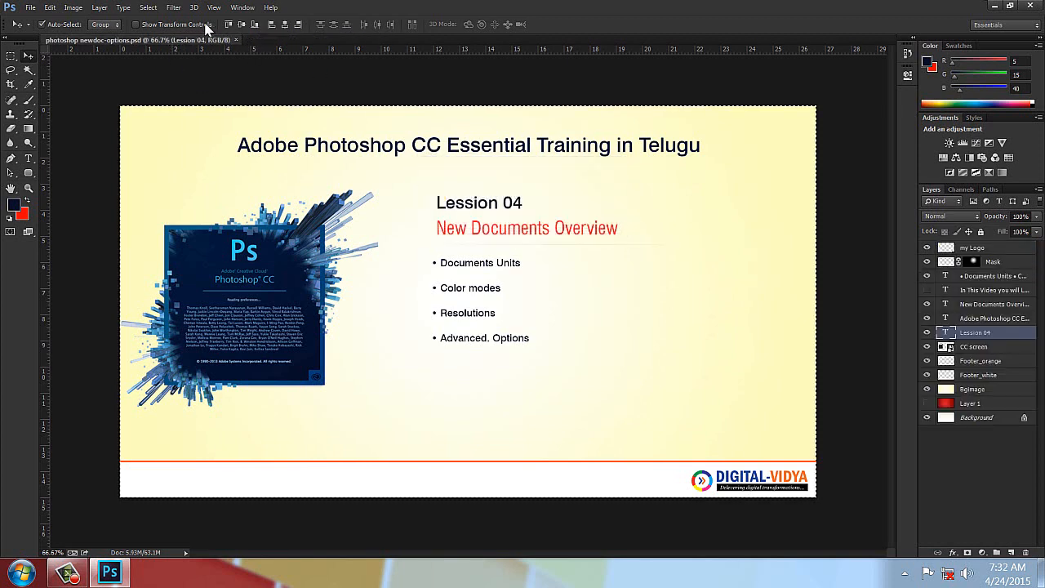
{"action": "left_click", "coordinate": [236, 40]}
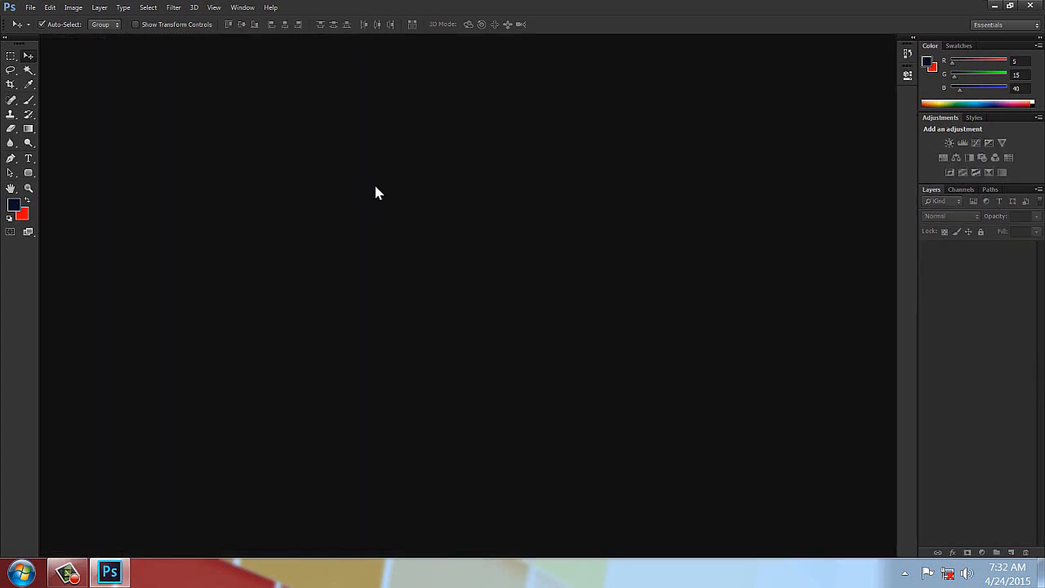
Start a new document and set it to 240 by 240 inches with a resolution of 300 pixels/inch
{"action": "left_click", "coordinate": [30, 8]}
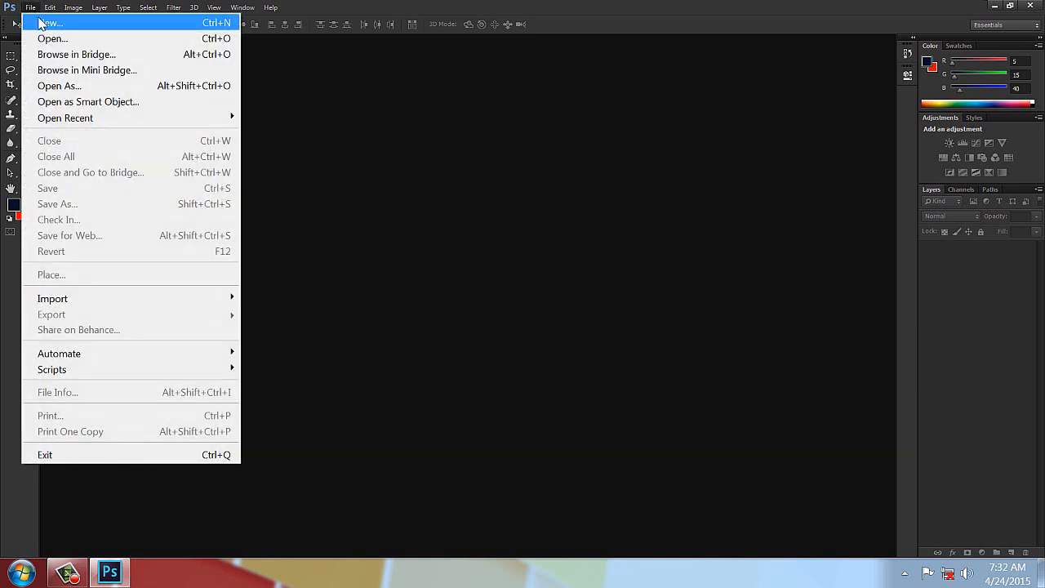
{"action": "left_click", "coordinate": [65, 25]}
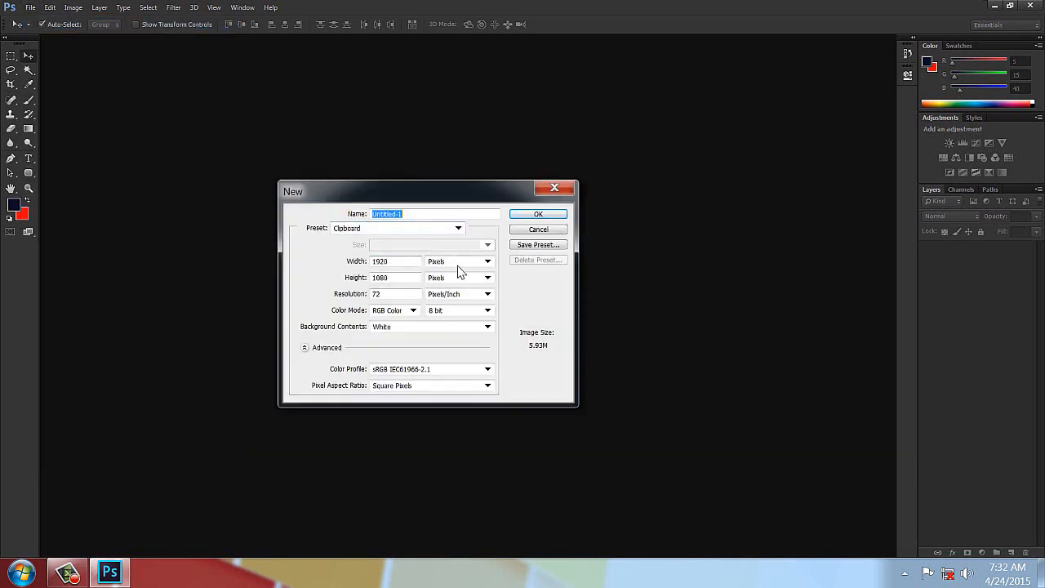
{"action": "left_click", "coordinate": [458, 265]}
{"action": "left_click", "coordinate": [438, 284]}
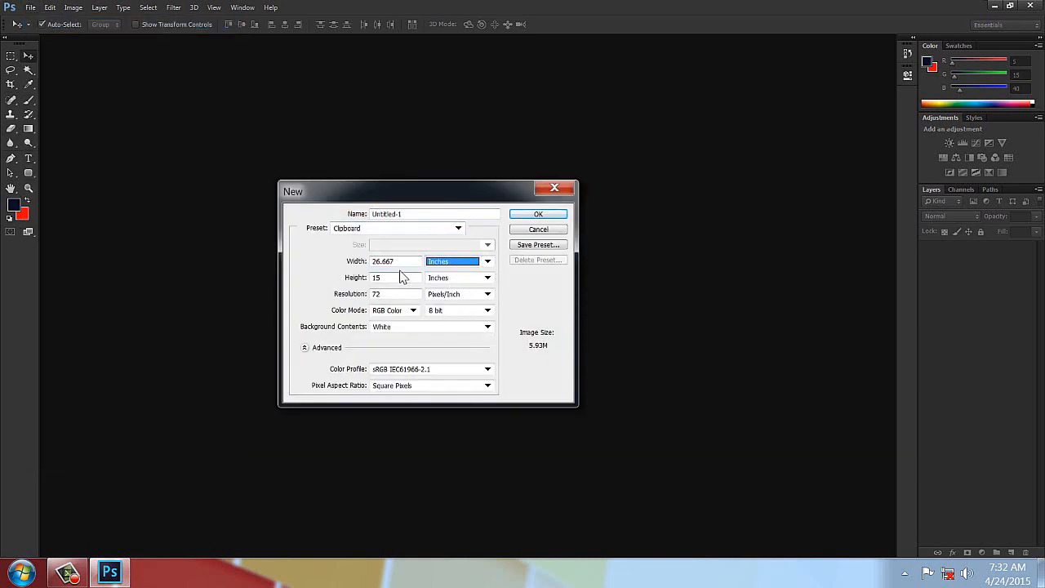
{"action": "double_click", "coordinate": [383, 261]}
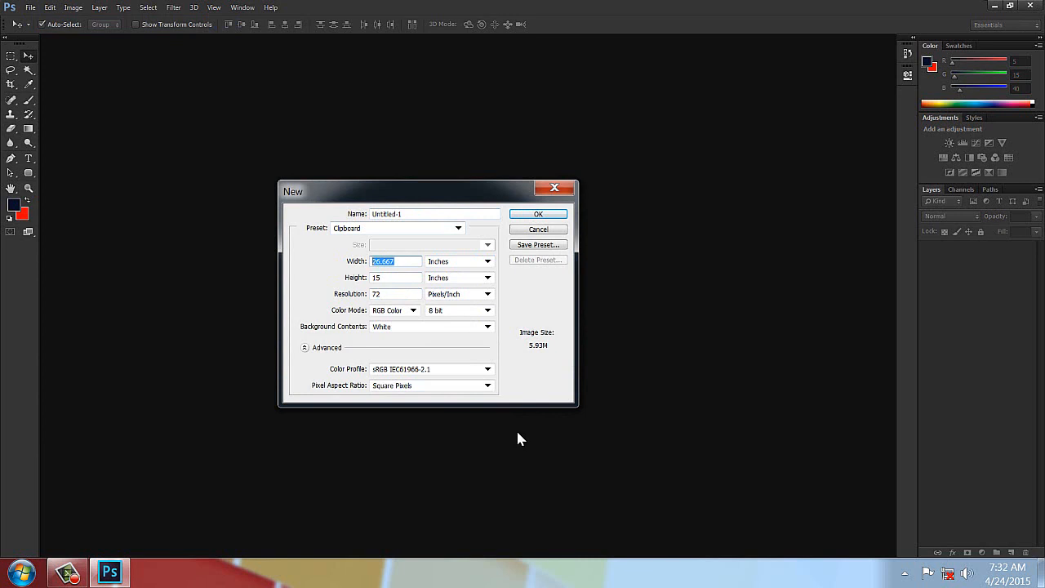
{"action": "type", "text": "240"}
{"action": "key", "text": "Tab"}
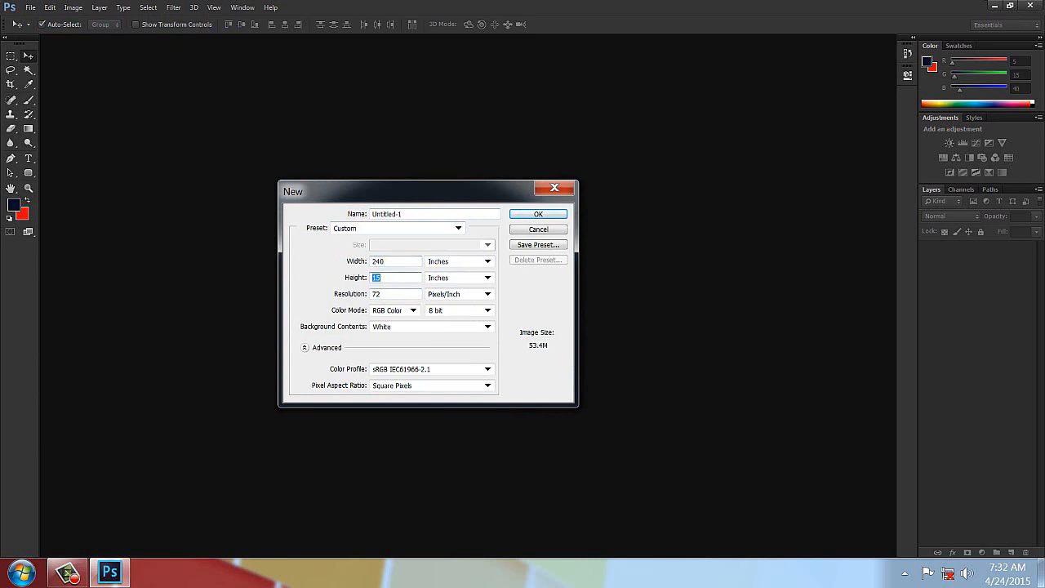
{"action": "type", "text": "240"}
{"action": "double_click", "coordinate": [387, 297]}
{"action": "type", "text": "300"}
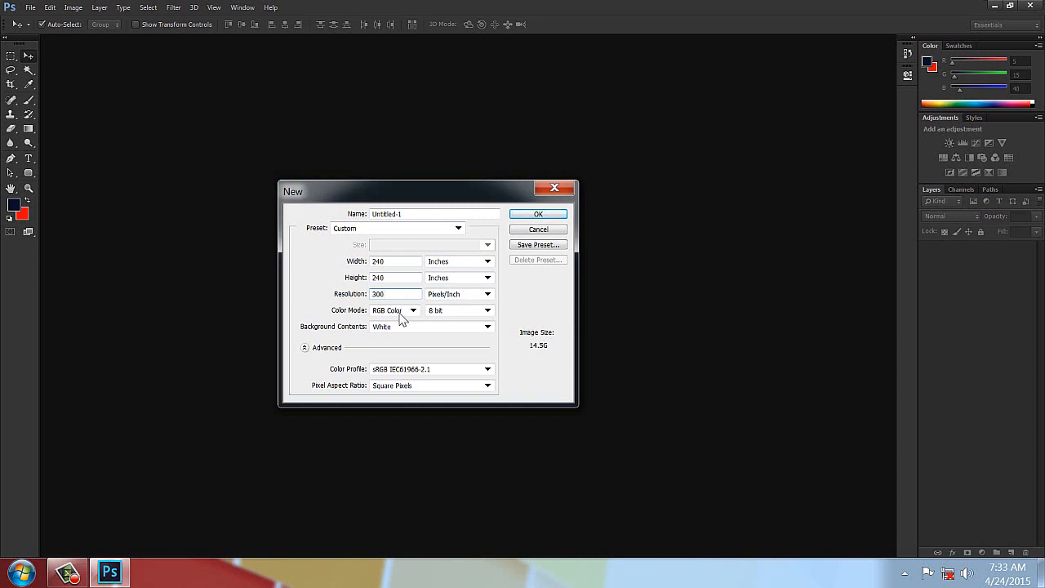
Set the new document's color mode to CMYK Color and check the resulting image size
{"action": "left_click", "coordinate": [399, 313]}
{"action": "left_click", "coordinate": [389, 347]}
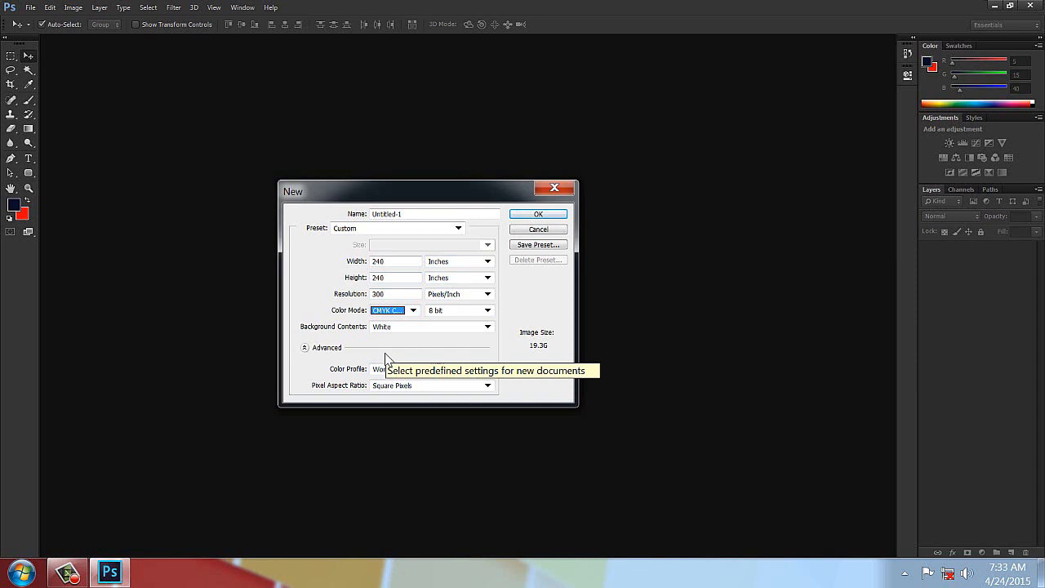
{"action": "left_click_drag", "start_coordinate": [384, 194], "coordinate": [280, 135]}
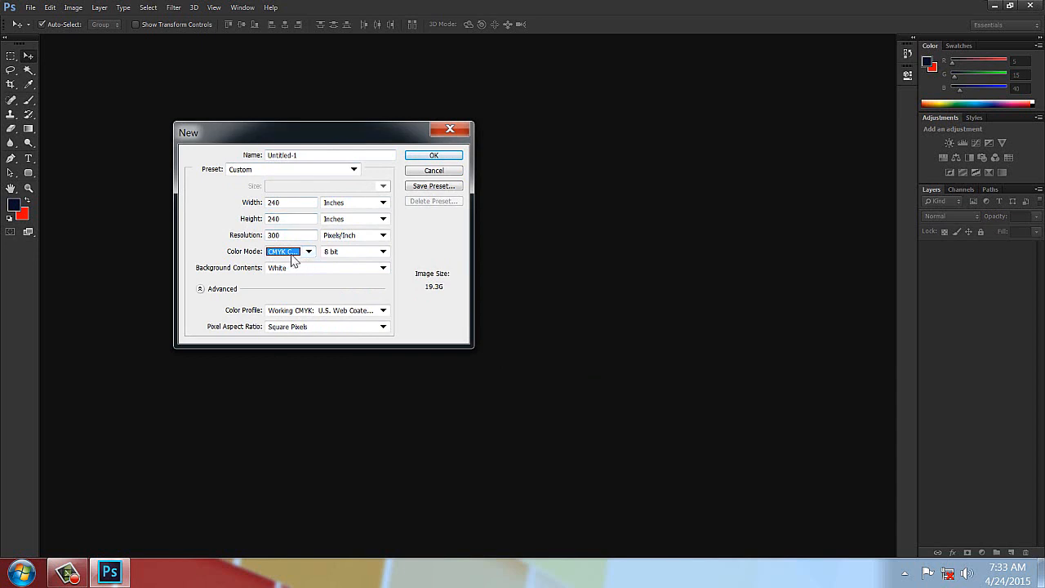
{"action": "left_click_drag", "start_coordinate": [278, 139], "coordinate": [343, 205]}
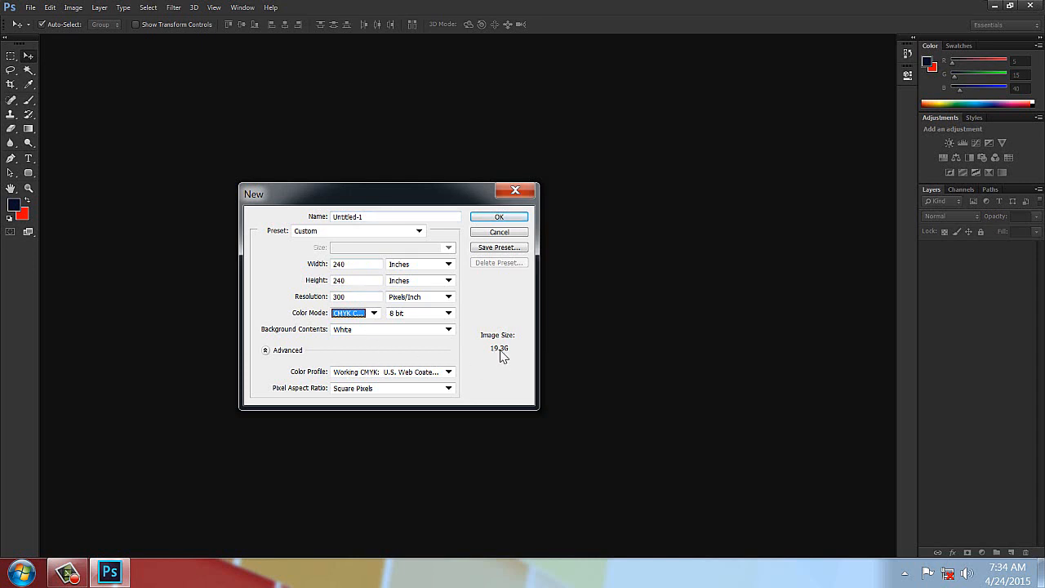
{"action": "mouse_move", "coordinate": [500, 355]}
Create the 240-inch CMYK document, continuing past the large-dimension compatibility warning
{"action": "left_click", "coordinate": [496, 218]}
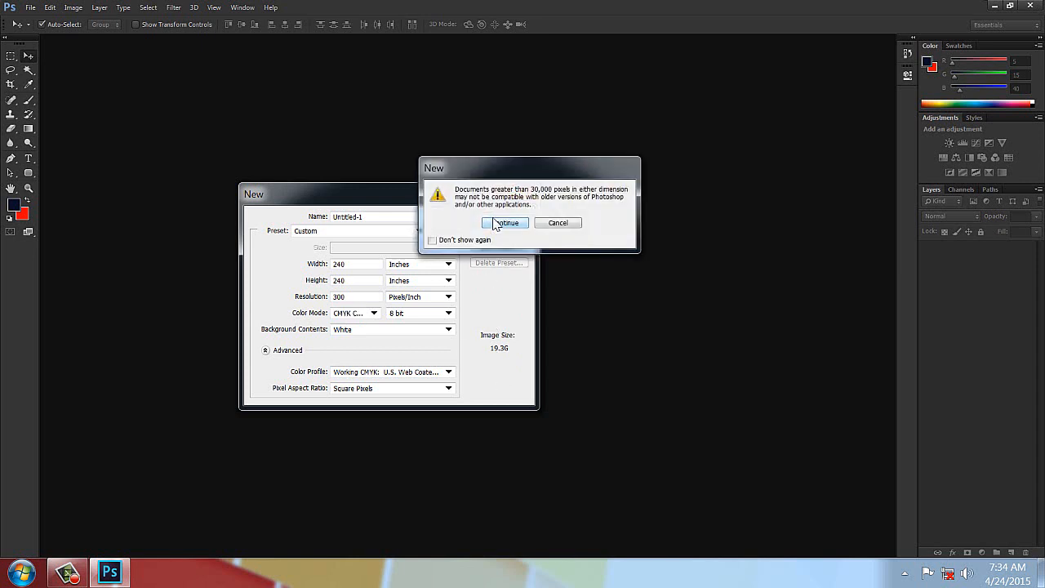
{"action": "left_click_drag", "start_coordinate": [535, 174], "coordinate": [384, 221]}
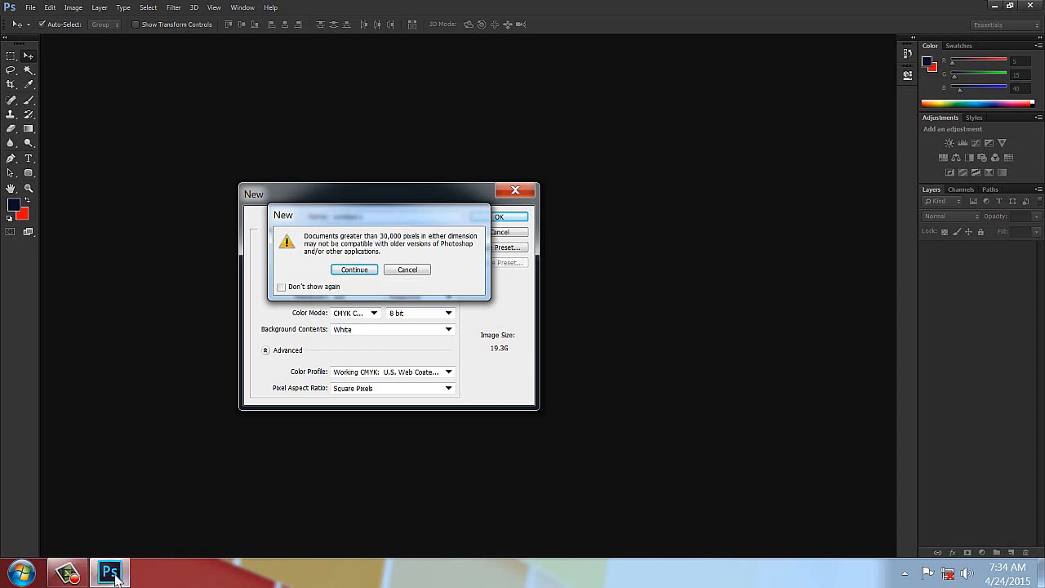
{"action": "mouse_move", "coordinate": [115, 578]}
{"action": "mouse_move", "coordinate": [352, 217]}
{"action": "left_mouse_down"}
{"action": "mouse_move", "coordinate": [380, 290]}
{"action": "mouse_move", "coordinate": [371, 219]}
{"action": "mouse_move", "coordinate": [356, 196]}
{"action": "mouse_move", "coordinate": [360, 210]}
{"action": "left_mouse_up"}
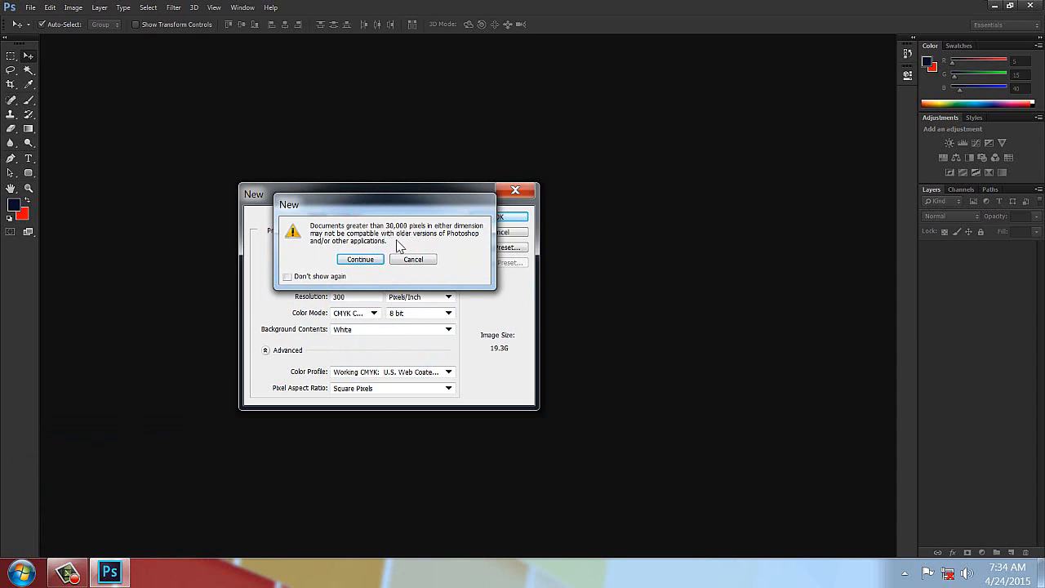
{"action": "left_click_drag", "start_coordinate": [357, 214], "coordinate": [360, 237]}
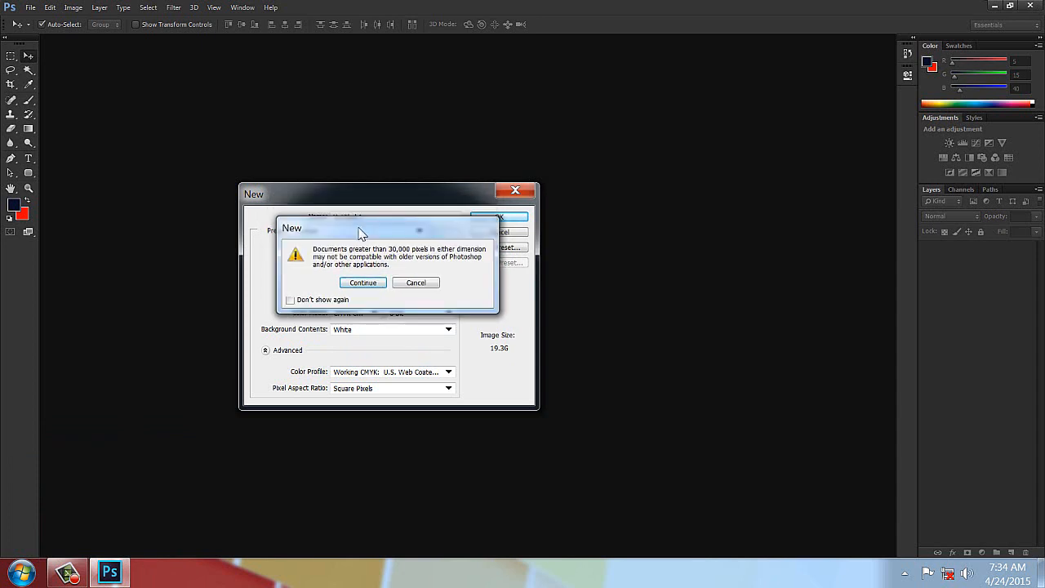
{"action": "left_click", "coordinate": [362, 283]}
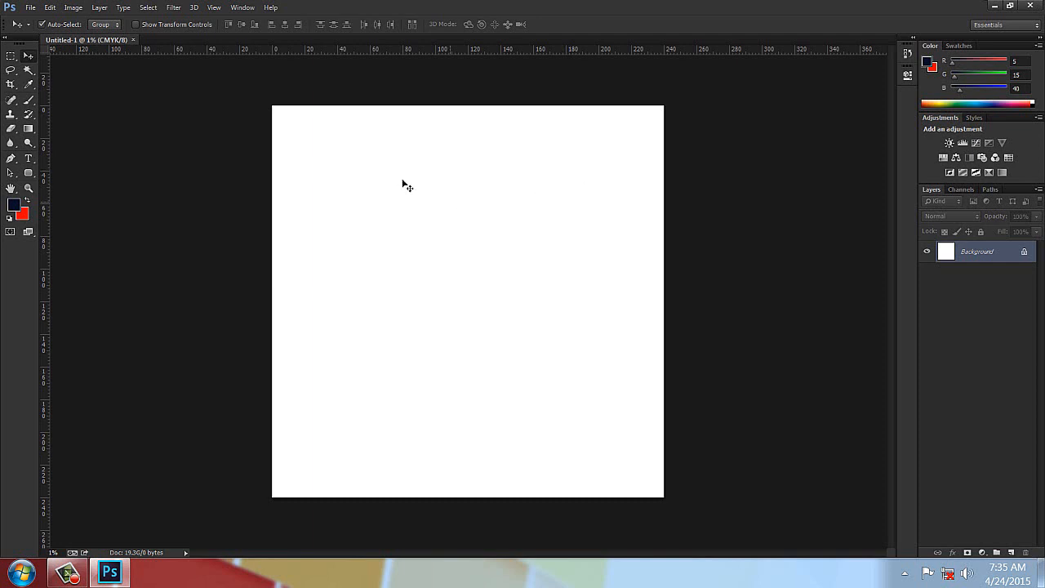
Switch to Windows Explorer to check the free space in the Windows7 (C:) drive's properties, and return to Photoshop
{"action": "left_click", "coordinate": [994, 6]}
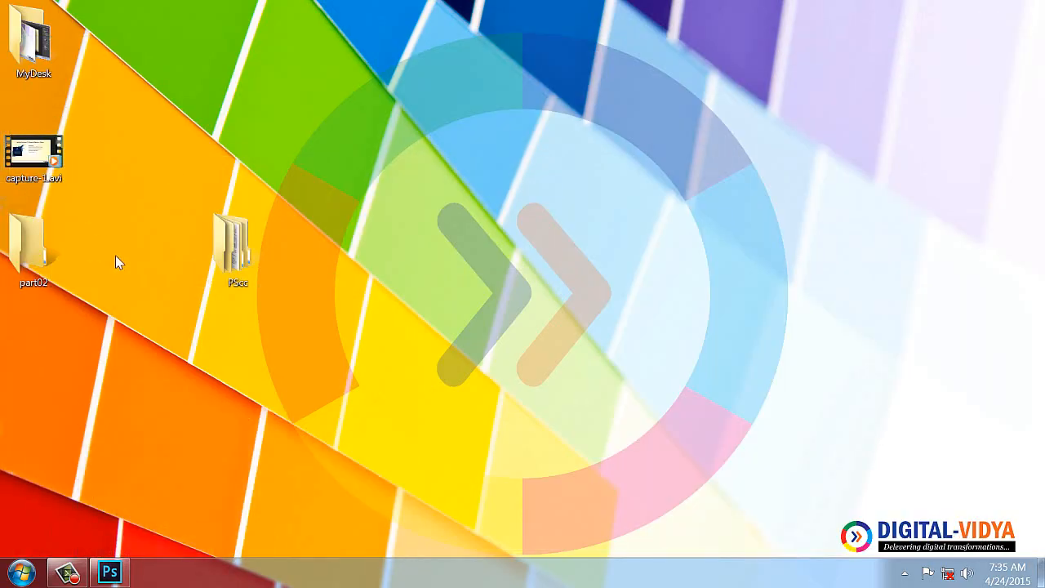
{"action": "key", "text": "super+e"}
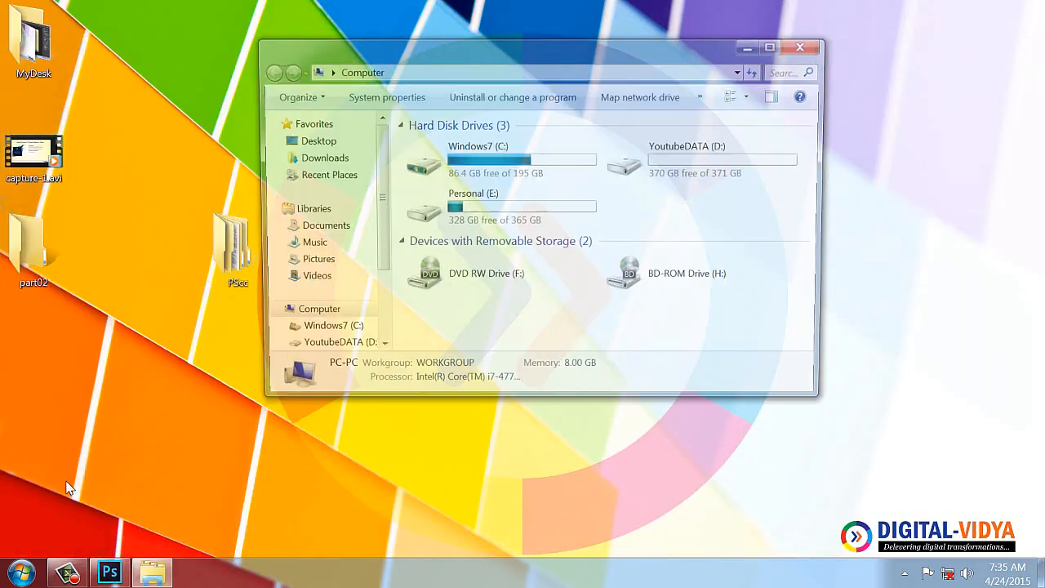
{"action": "left_click", "coordinate": [481, 155]}
{"action": "right_click", "coordinate": [485, 154]}
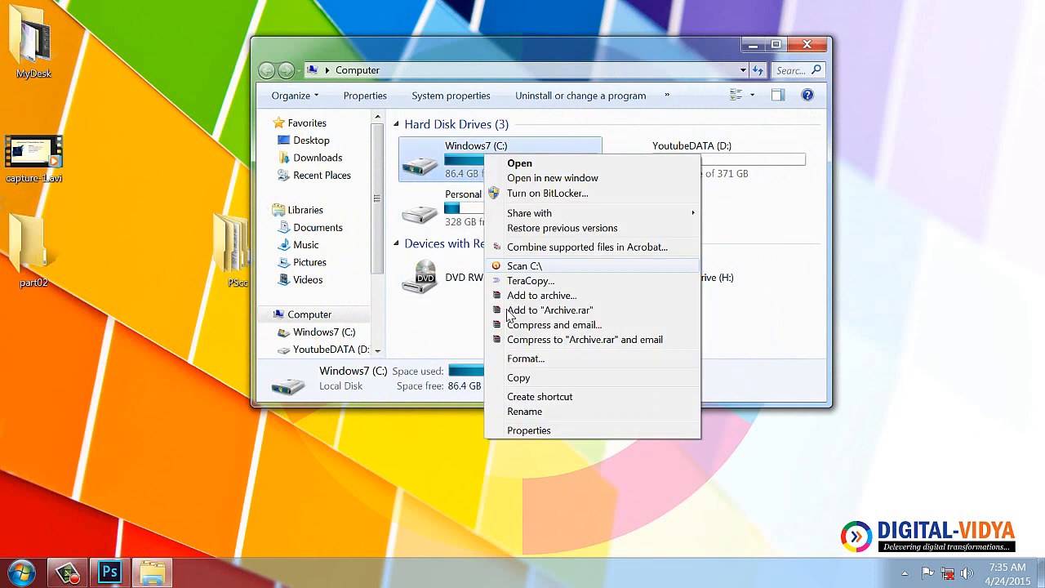
{"action": "left_click", "coordinate": [538, 430]}
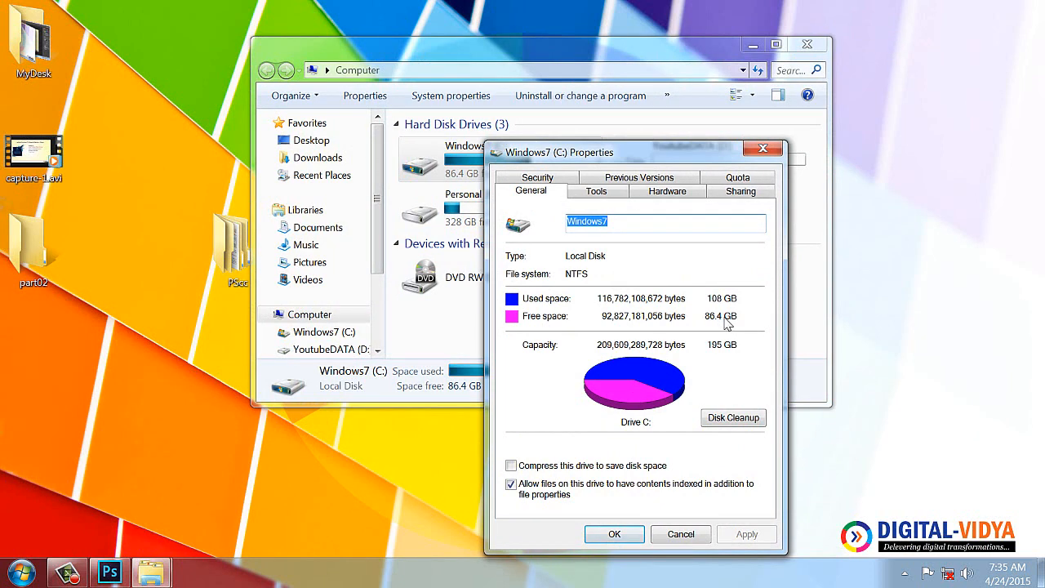
{"action": "left_click", "coordinate": [681, 533]}
{"action": "left_click", "coordinate": [807, 44]}
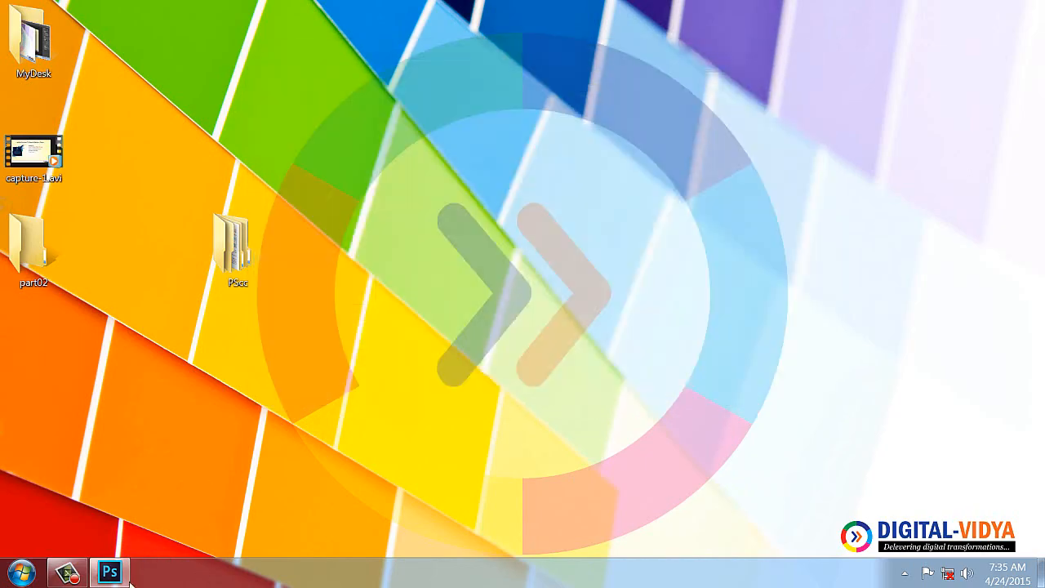
{"action": "left_click", "coordinate": [117, 563]}
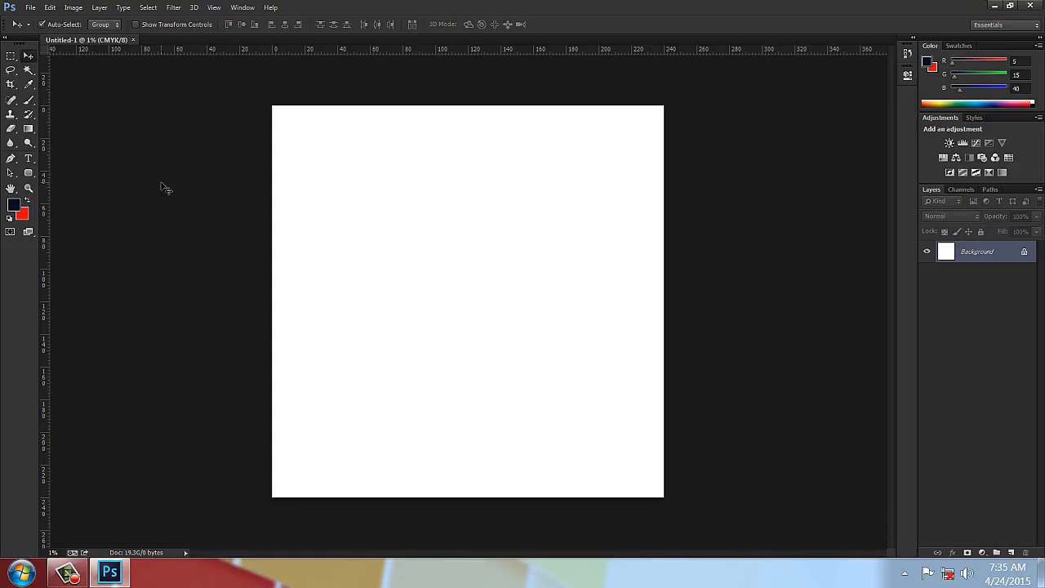
Close the 240-inch document and start a new one sized 120 by 120 inches
{"action": "key", "text": "ctrl+w"}
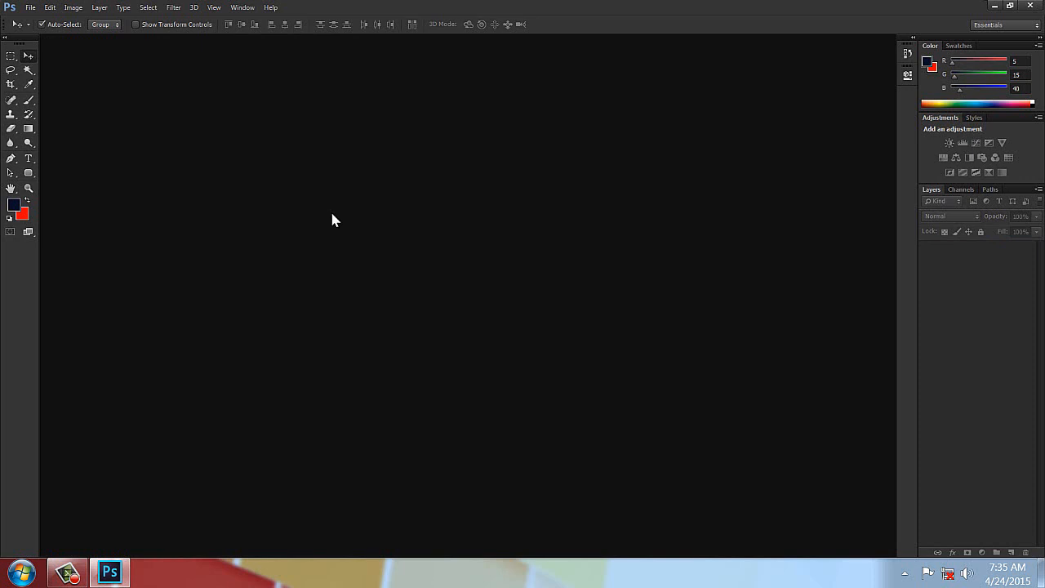
{"action": "key", "text": "ctrl+n"}
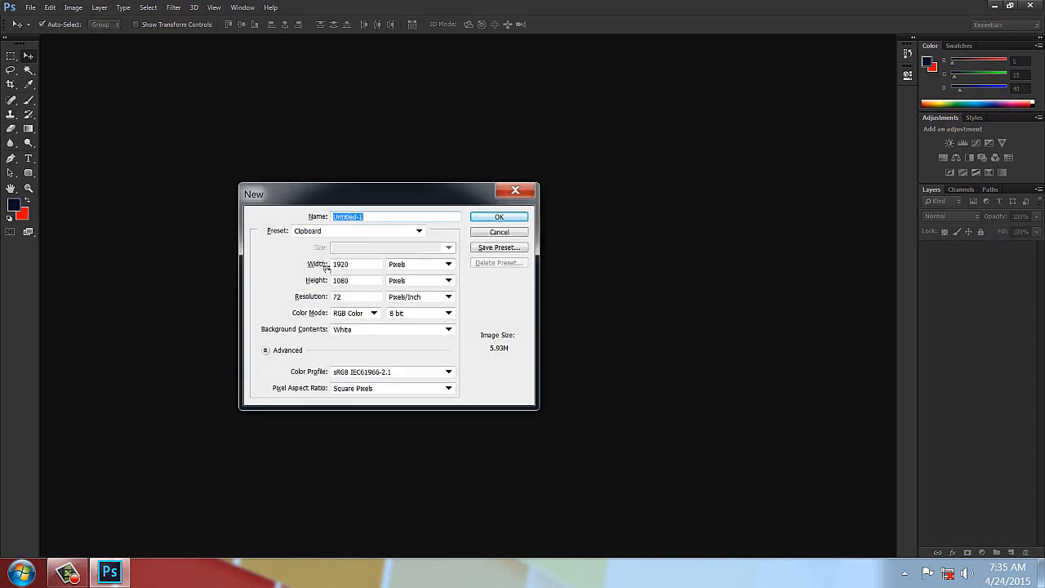
{"action": "left_click", "coordinate": [402, 269]}
{"action": "left_click", "coordinate": [405, 286]}
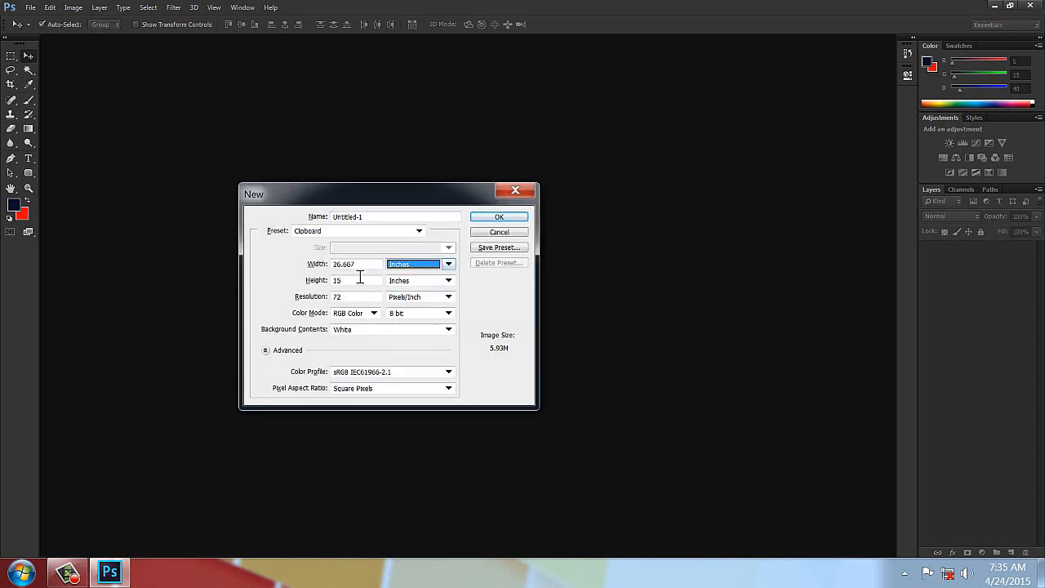
{"action": "double_click", "coordinate": [363, 267]}
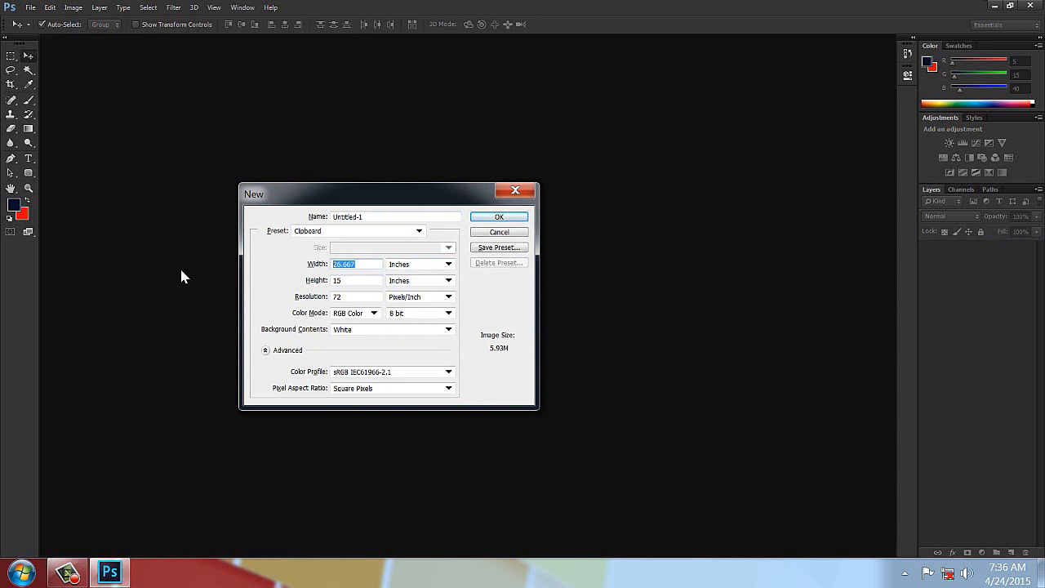
{"action": "type", "text": "120"}
{"action": "key", "text": "Tab"}
{"action": "type", "text": "120"}
{"action": "key", "text": "Tab"}
{"action": "key", "text": "Tab"}
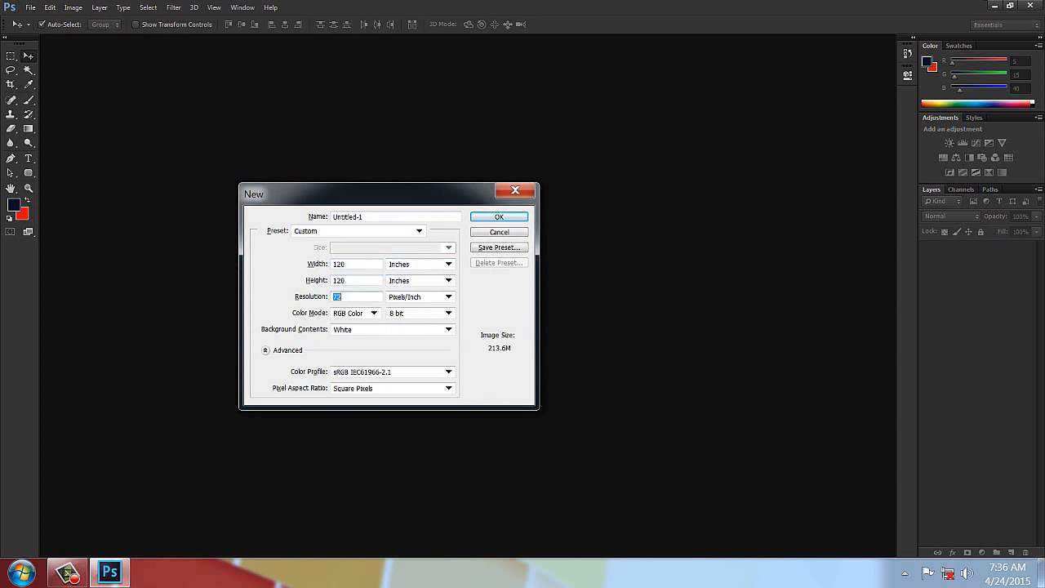
Set the new document's resolution to 150 pixels/inch and create it
{"action": "type", "text": "150"}
{"action": "key", "text": "Tab"}
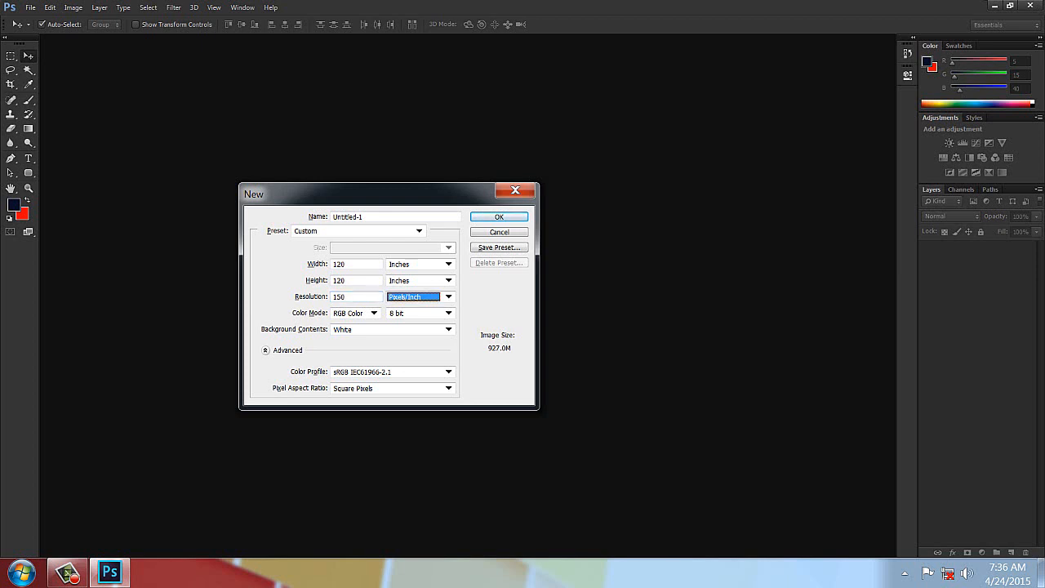
{"action": "left_click", "coordinate": [495, 218]}
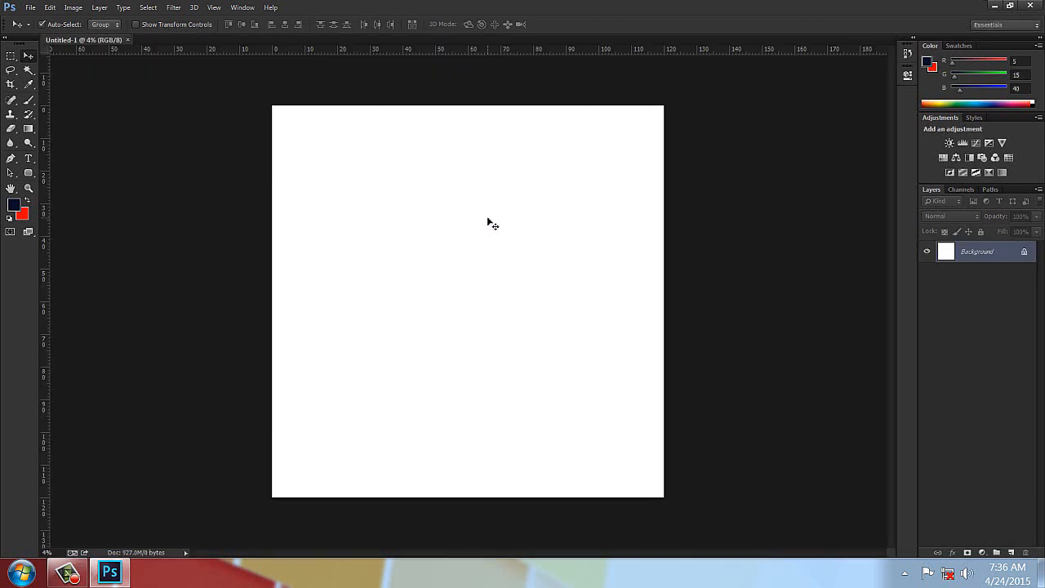
Close the blank document and create another with the Clipboard preset at 18000 by 18000 pixels and 150 pixels/inch
{"action": "key", "text": "ctrl+w"}
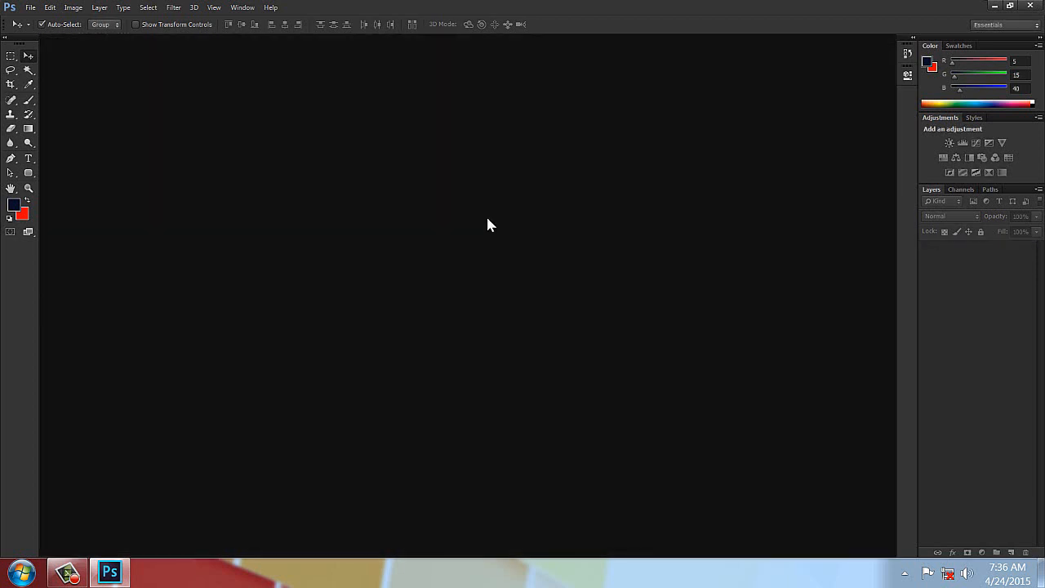
{"action": "left_click", "coordinate": [31, 9]}
{"action": "left_click", "coordinate": [41, 22]}
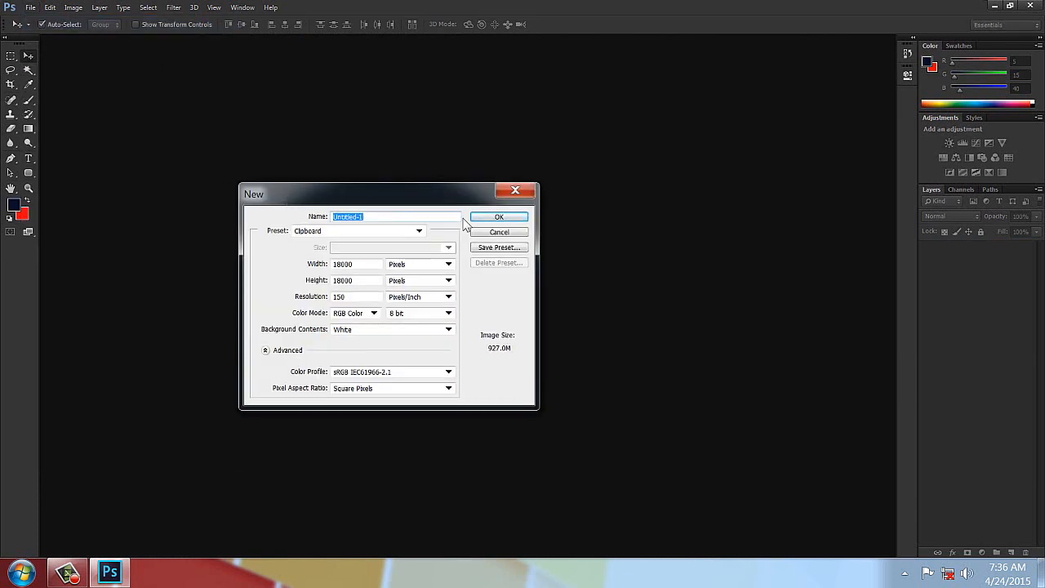
{"action": "left_click", "coordinate": [492, 218]}
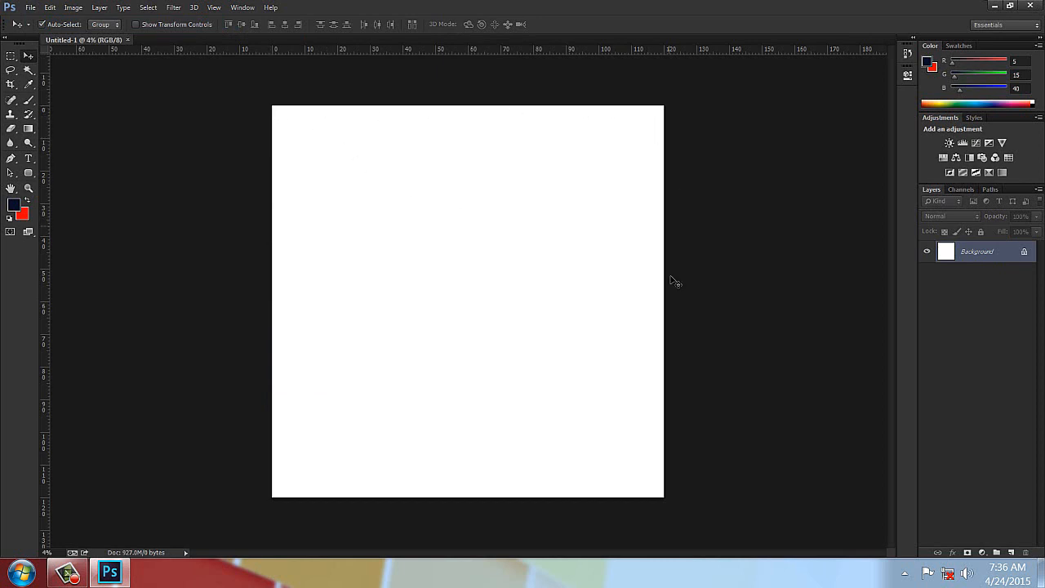
Open the photo (15).jpg from the Interior.Design.Wallpapers folder on the Personal (E:) drive
{"action": "left_click", "coordinate": [32, 8]}
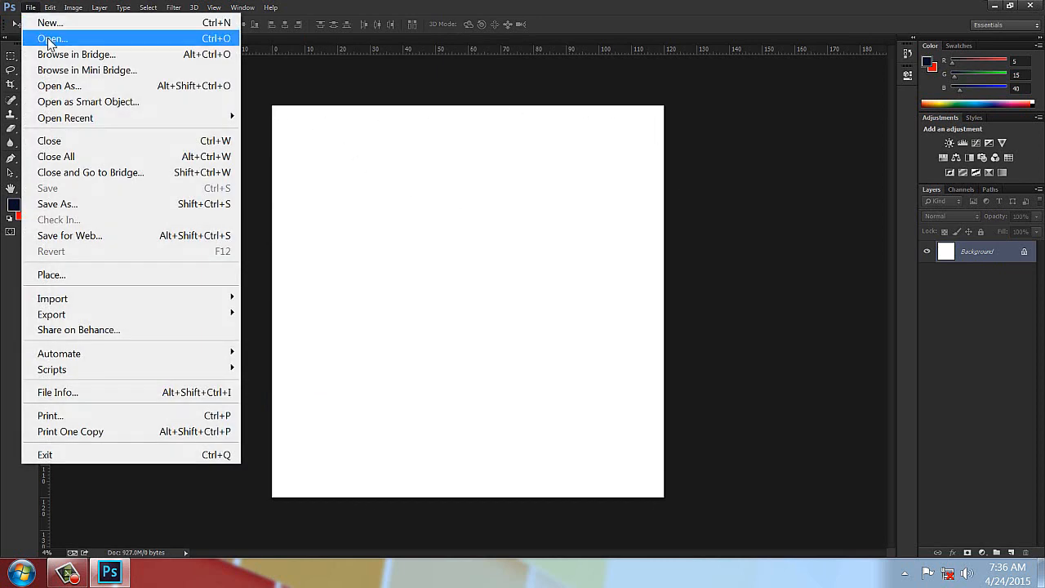
{"action": "left_click", "coordinate": [49, 41]}
{"action": "key", "text": "BackSpace"}
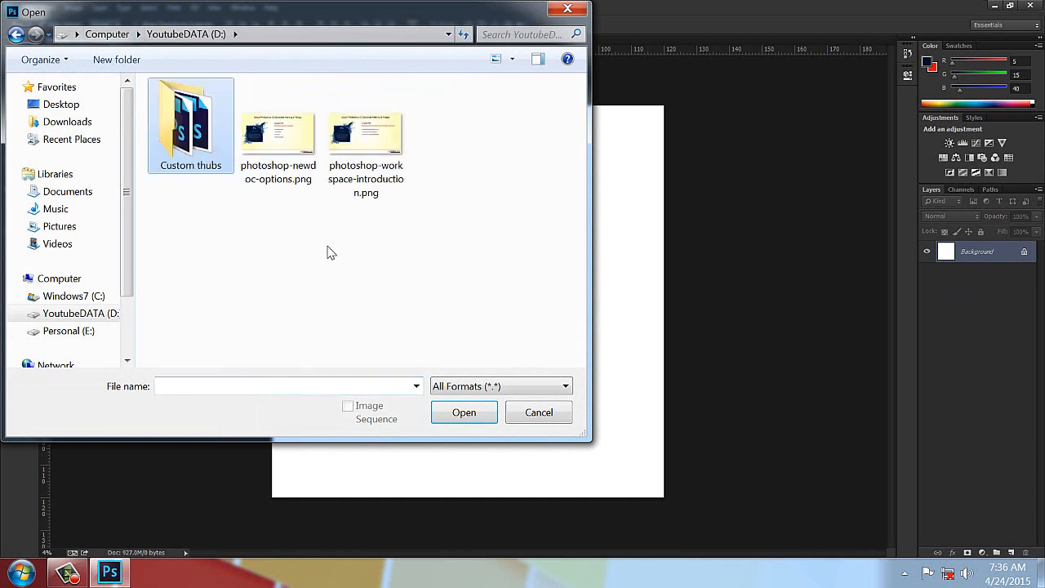
{"action": "left_click", "coordinate": [78, 331]}
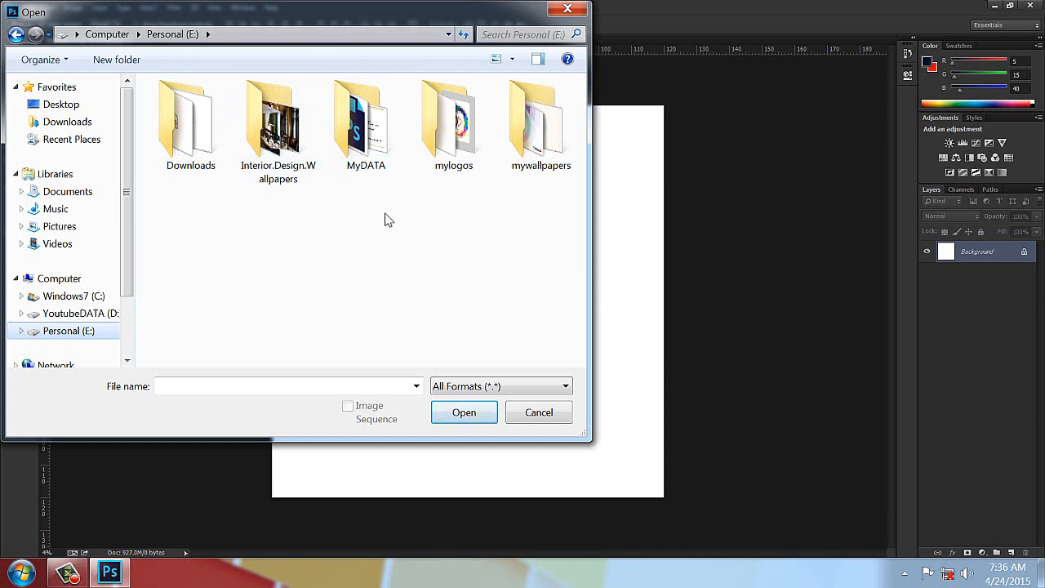
{"action": "double_click", "coordinate": [515, 138]}
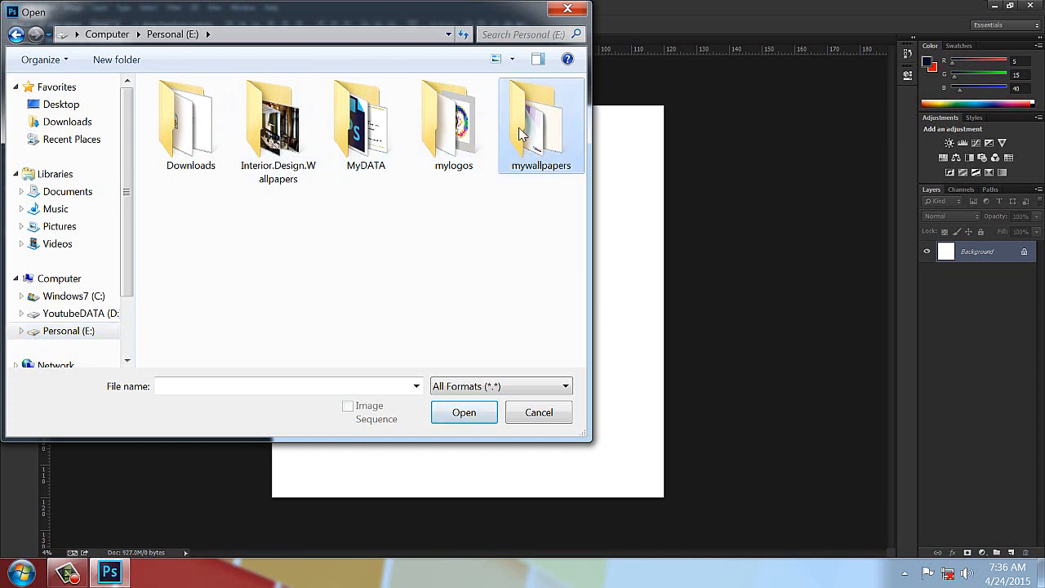
{"action": "key", "text": "BackSpace"}
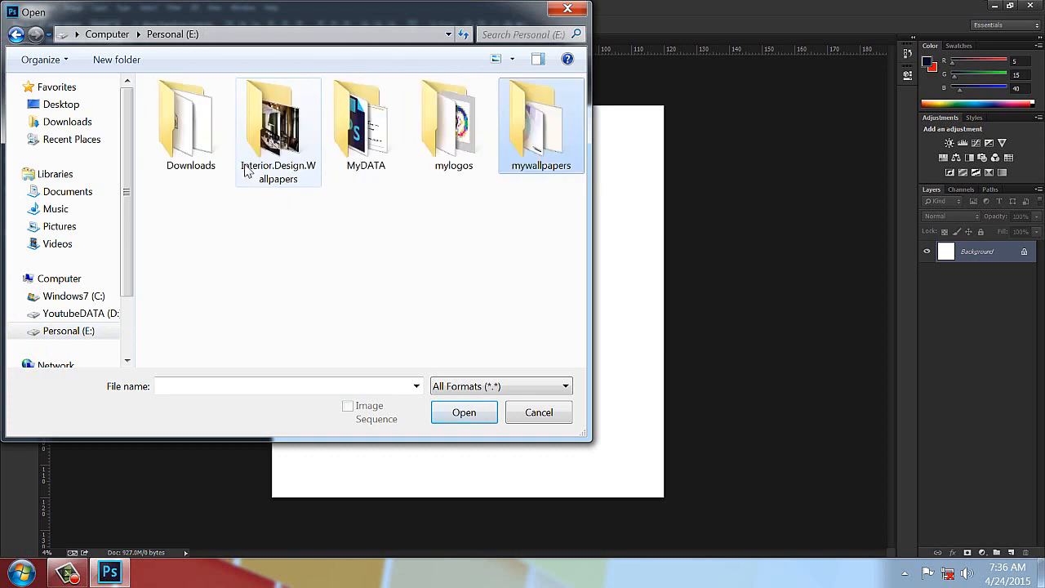
{"action": "double_click", "coordinate": [202, 151]}
{"action": "key", "text": "BackSpace"}
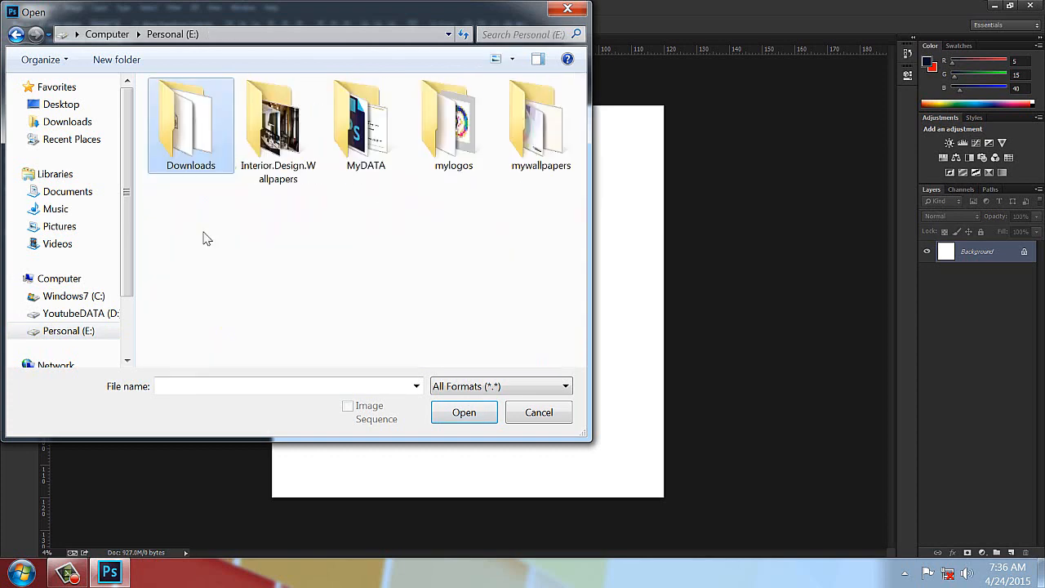
{"action": "double_click", "coordinate": [274, 127]}
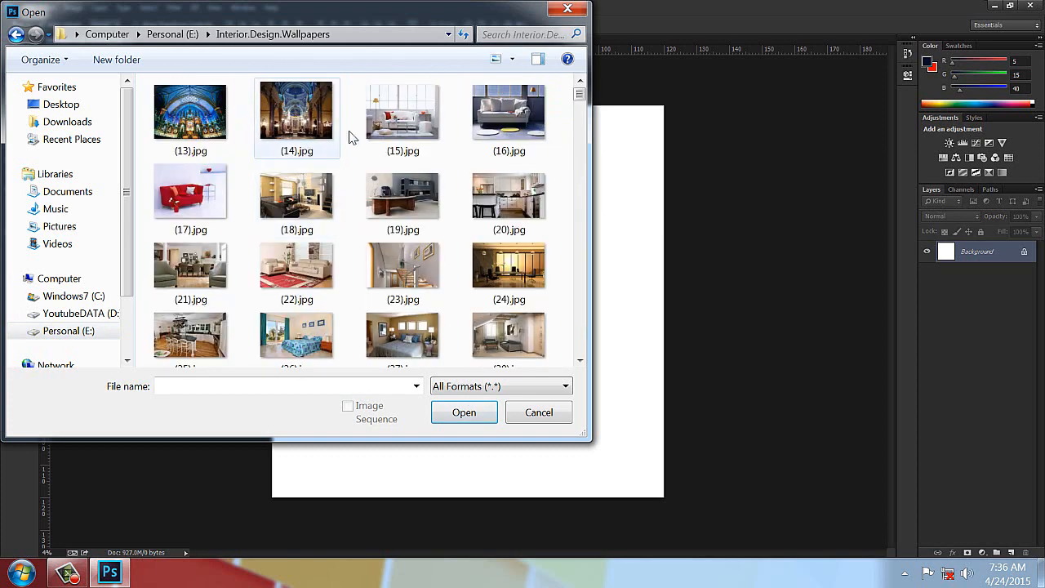
{"action": "left_click", "coordinate": [408, 119]}
{"action": "double_click", "coordinate": [408, 118]}
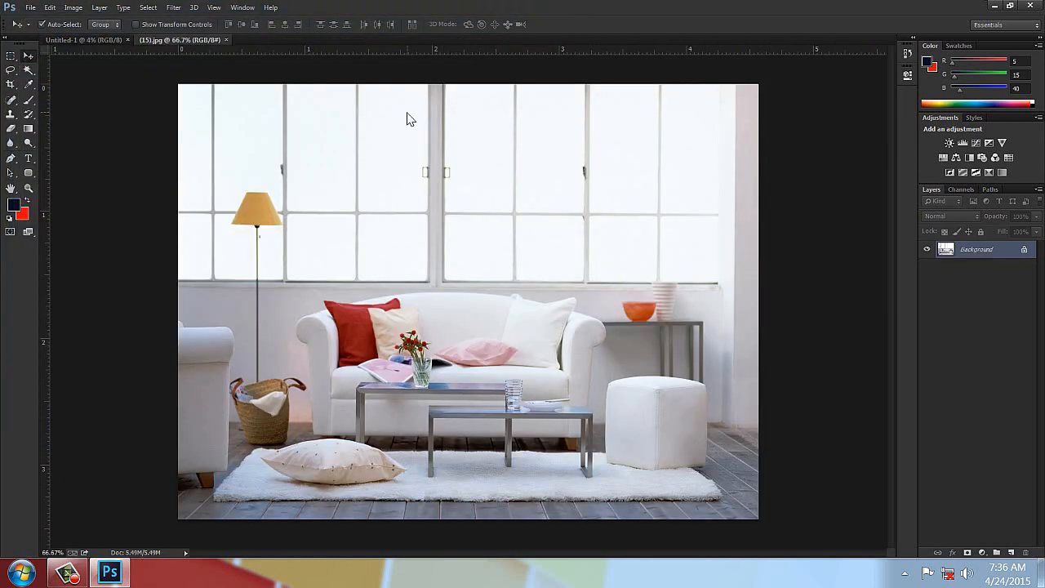
Copy a rectangular marquee selection of about 946 by 816 pixels around the sofa and coffee tables
{"action": "key", "text": "m"}
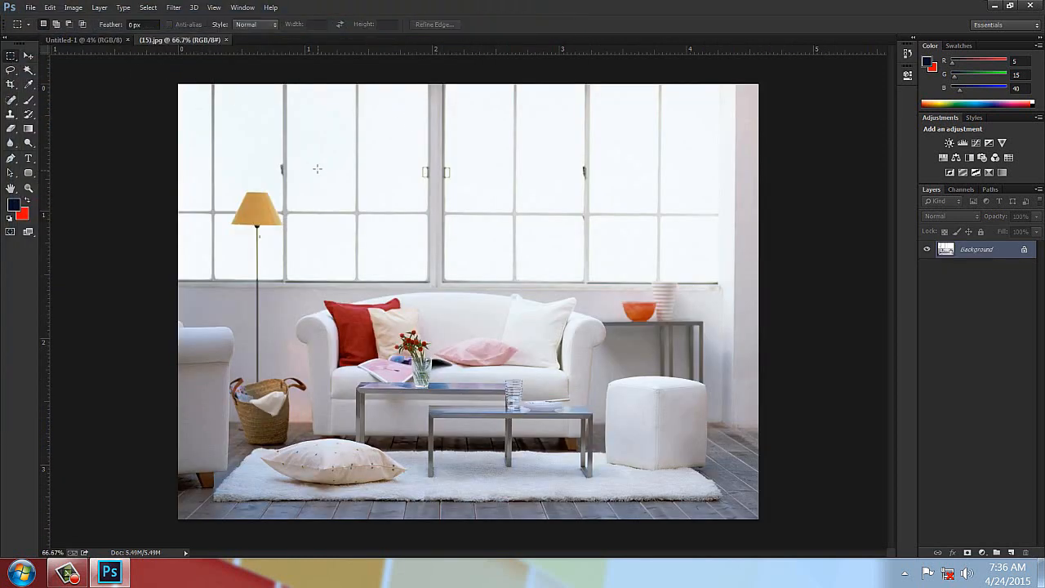
{"action": "left_click_drag", "start_coordinate": [308, 162], "coordinate": [651, 457]}
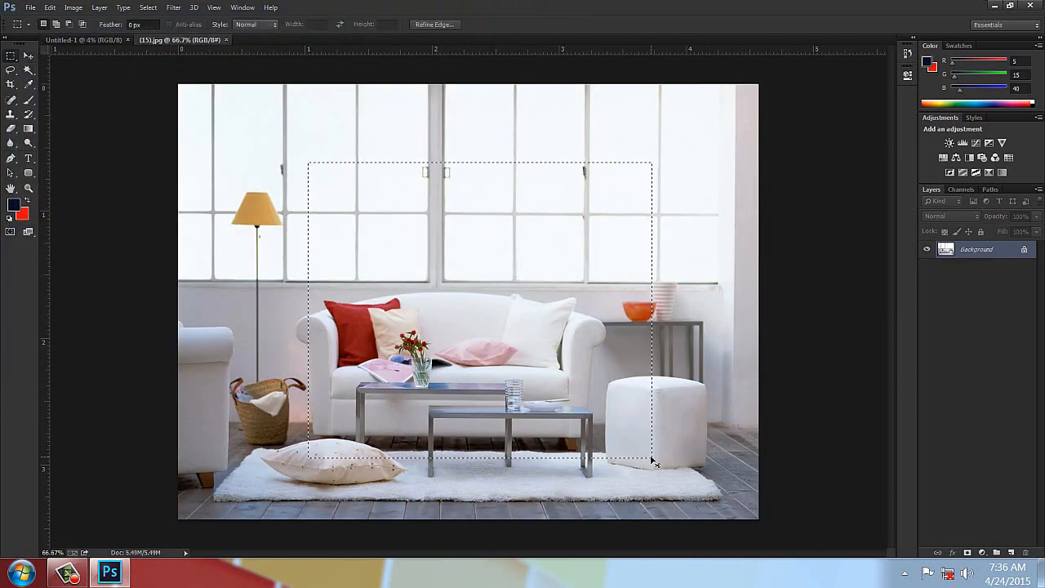
{"action": "key", "text": "ctrl+c"}
Close the photo, create a document with the 946 by 816 pixel Clipboard preset, and paste the copied sofa area into it
{"action": "key", "text": "ctrl+w"}
{"action": "key", "text": "ctrl+n"}
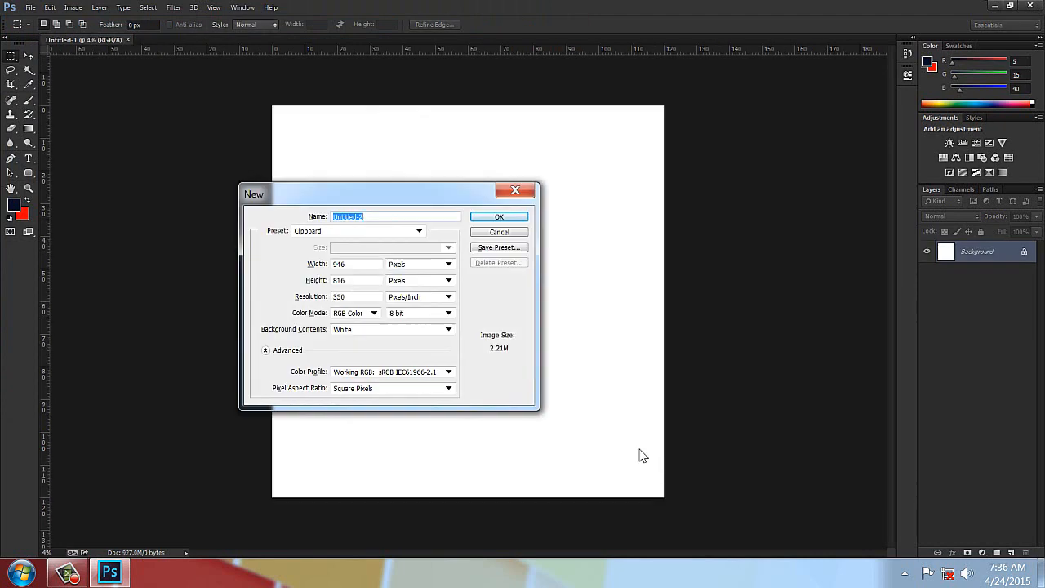
{"action": "key", "text": "Return"}
{"action": "key", "text": "ctrl+v"}
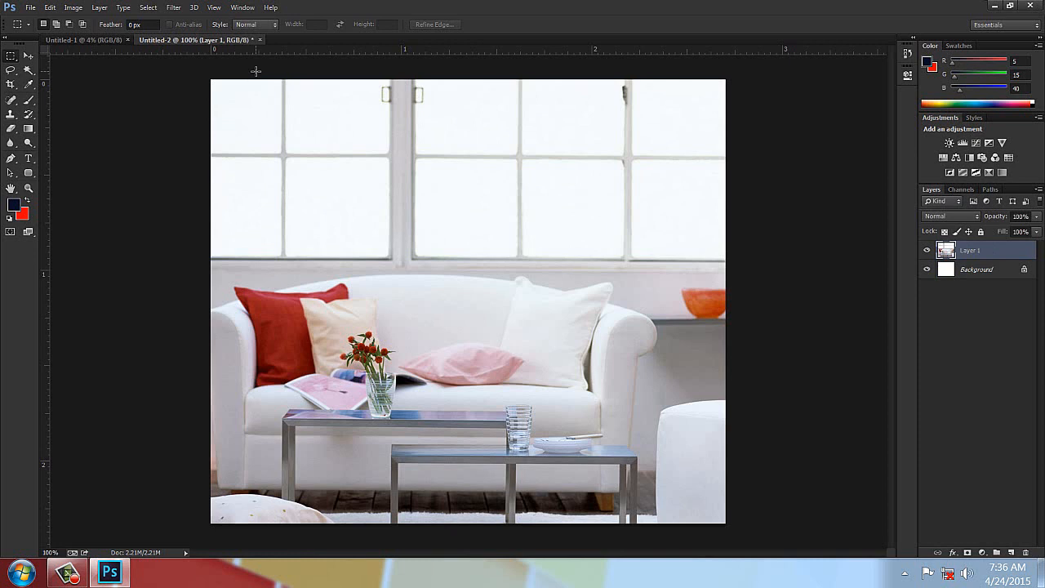
Copy the whole sofa image from Untitled-2 and paste it into the large blank document Untitled-1
{"action": "left_click", "coordinate": [28, 56]}
{"action": "left_click", "coordinate": [82, 39]}
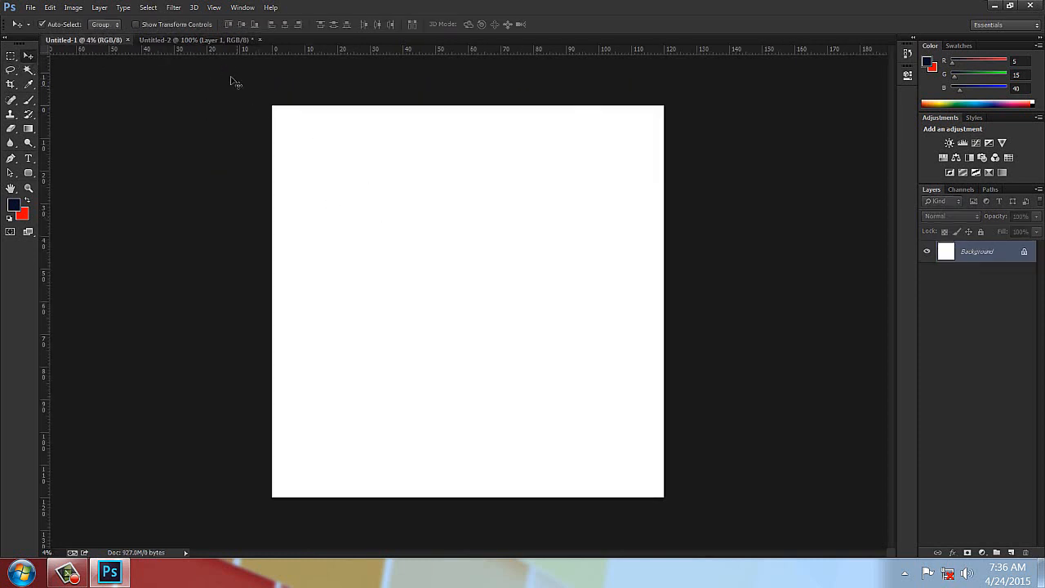
{"action": "left_click", "coordinate": [197, 39]}
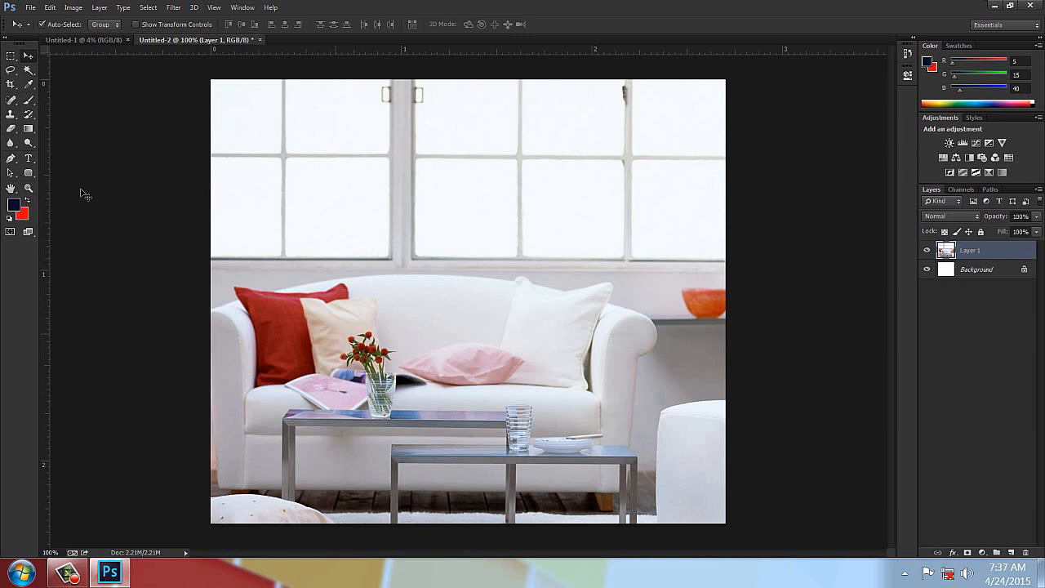
{"action": "left_click", "coordinate": [79, 42]}
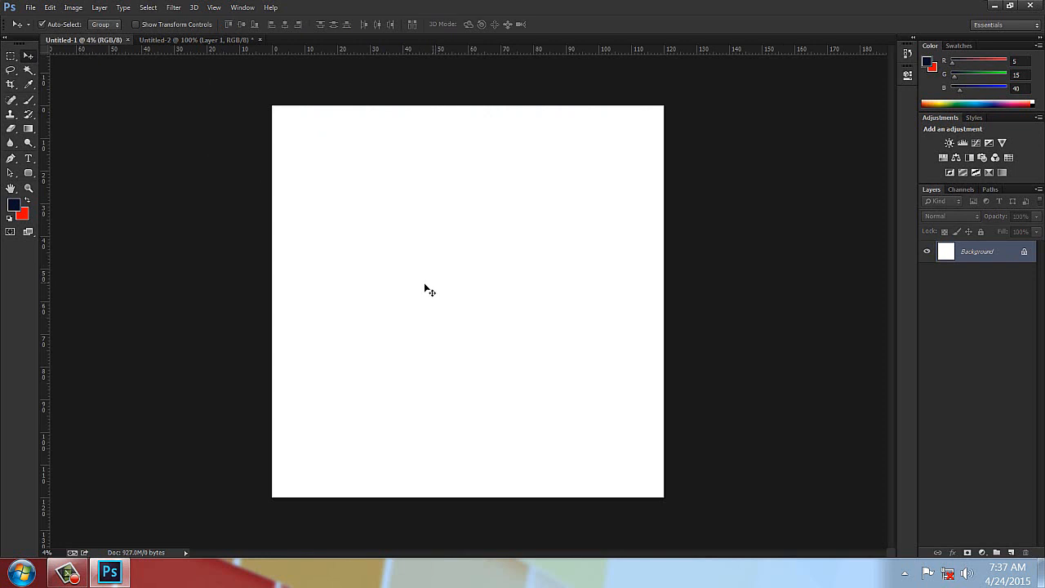
{"action": "left_click", "coordinate": [180, 40]}
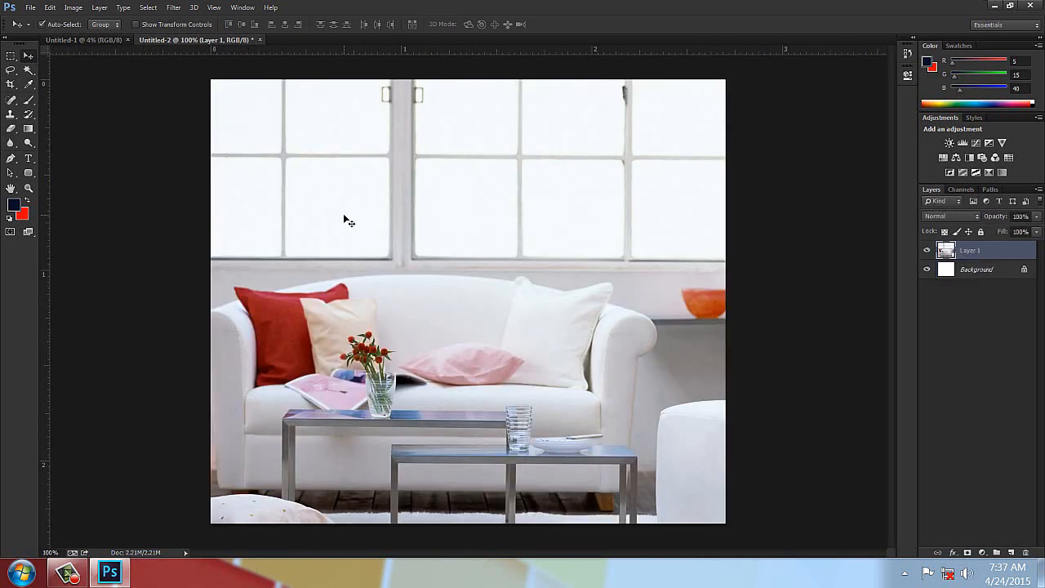
{"action": "key", "text": "ctrl+a"}
{"action": "left_click", "coordinate": [104, 40]}
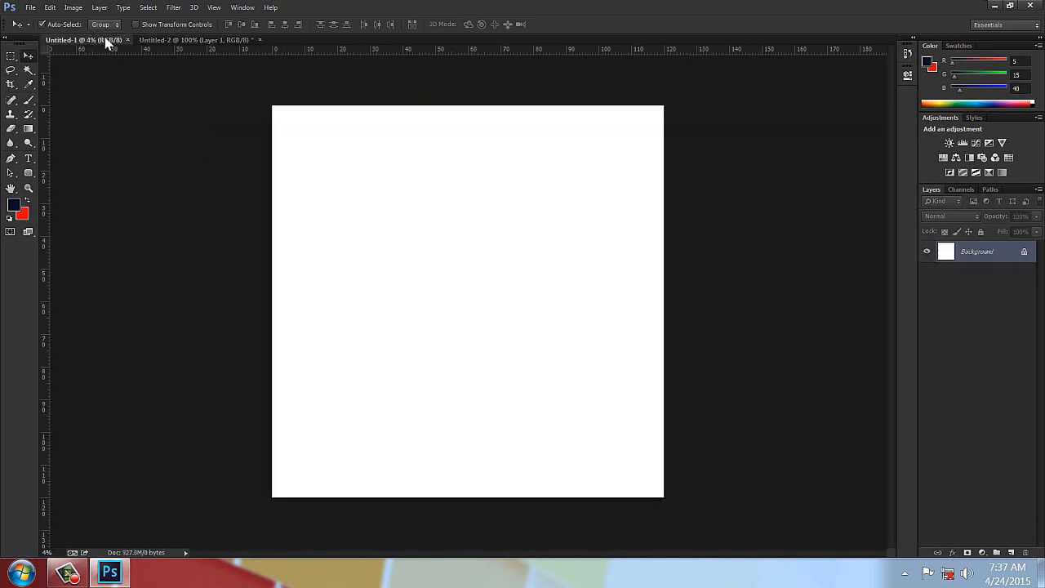
{"action": "left_click", "coordinate": [49, 7]}
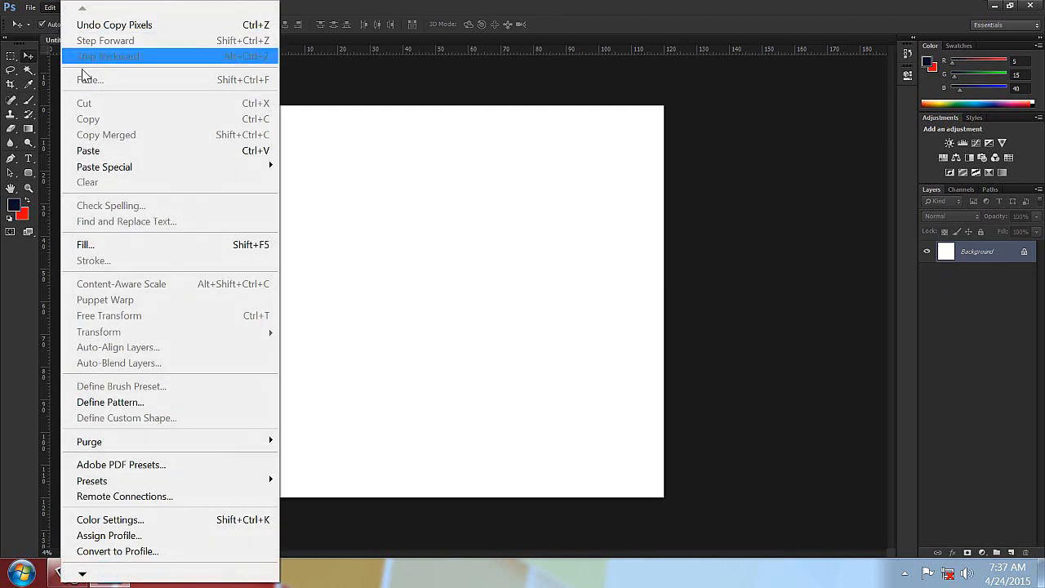
{"action": "left_click", "coordinate": [106, 152]}
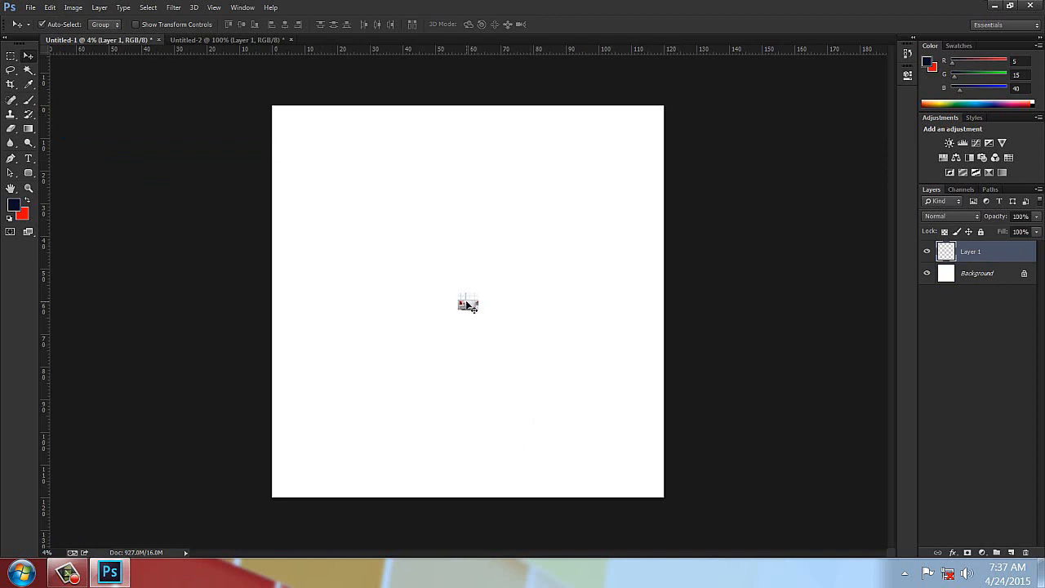
Compare the Image Size dimensions and resolution of Untitled-2 and Untitled-1
{"action": "left_click", "coordinate": [205, 40]}
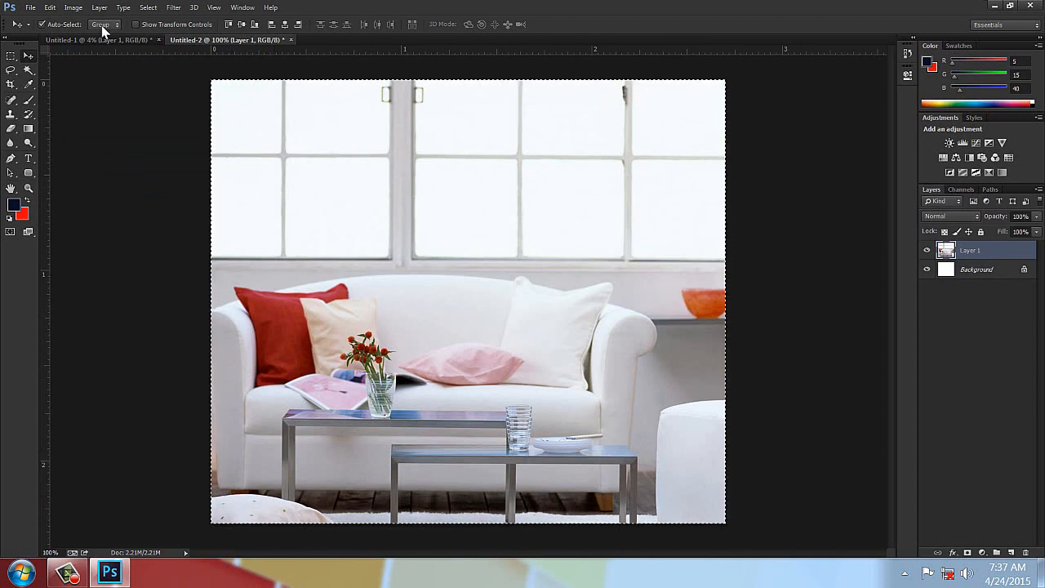
{"action": "left_click", "coordinate": [73, 8]}
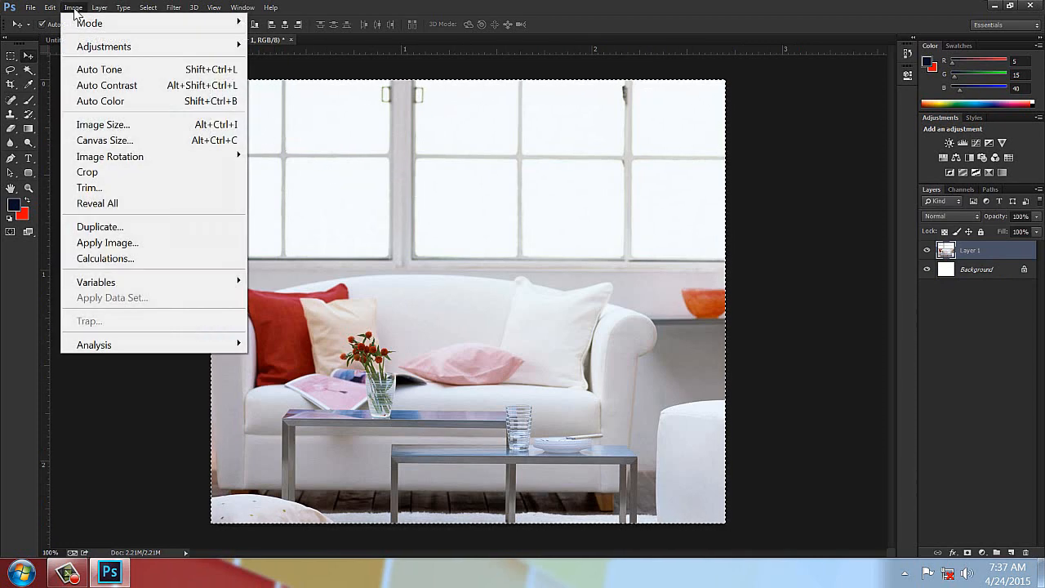
{"action": "left_click", "coordinate": [94, 122]}
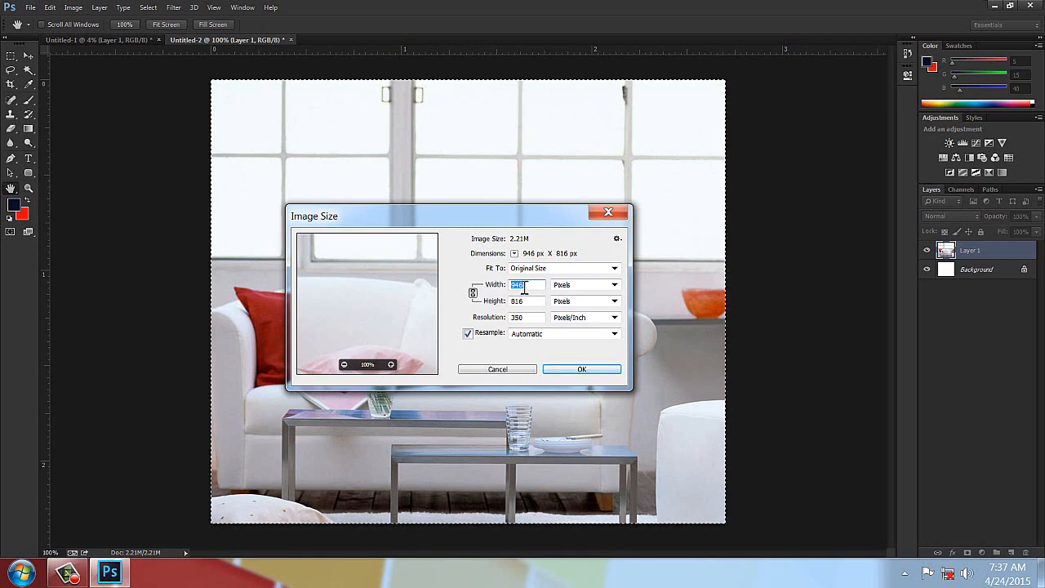
{"action": "left_click", "coordinate": [581, 369]}
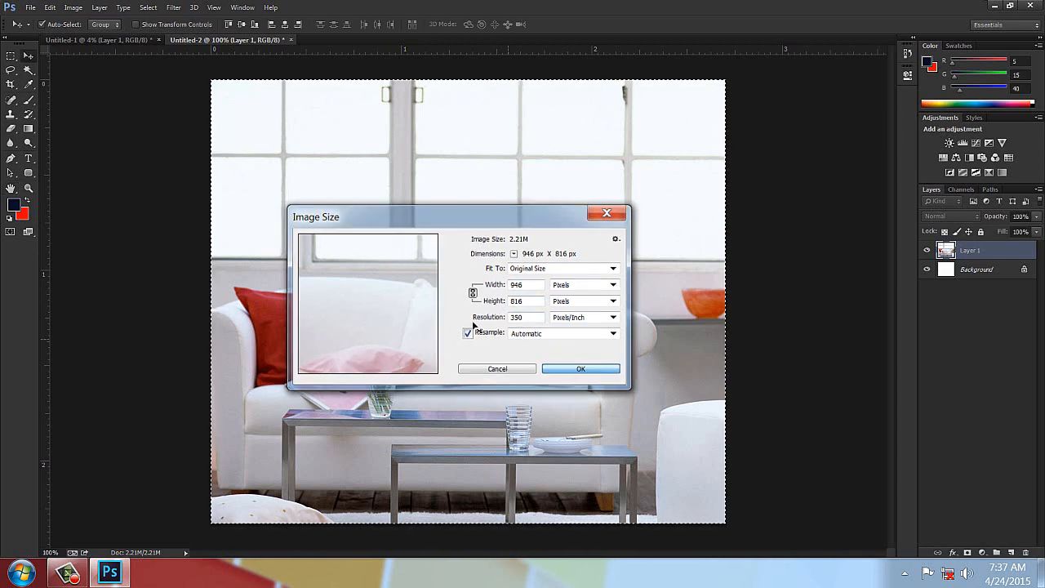
{"action": "key", "text": "Return"}
{"action": "left_click", "coordinate": [88, 40]}
{"action": "left_click", "coordinate": [73, 7]}
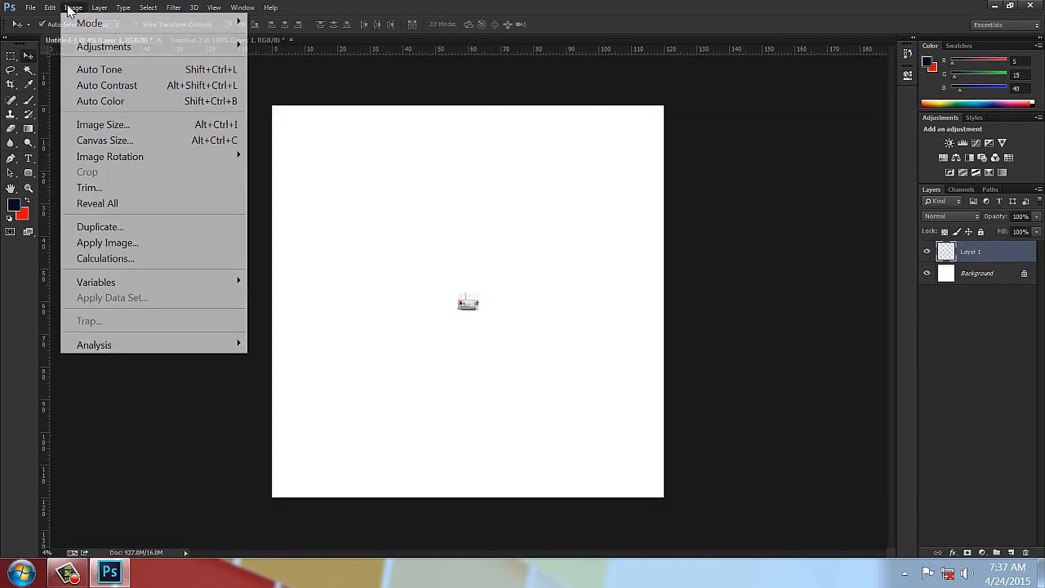
{"action": "left_click", "coordinate": [85, 127]}
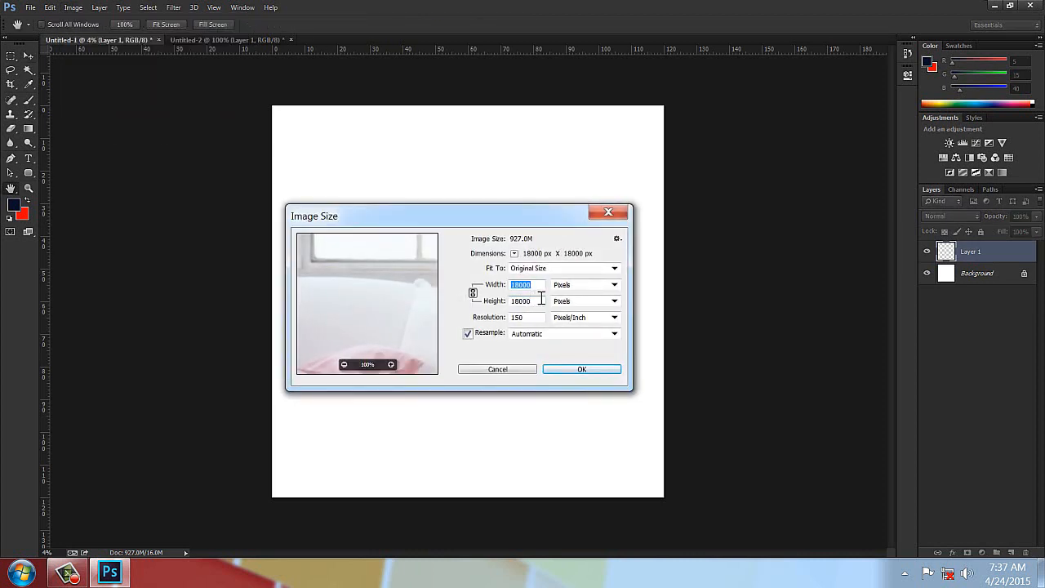
{"action": "left_click", "coordinate": [518, 371]}
{"action": "left_click", "coordinate": [192, 40]}
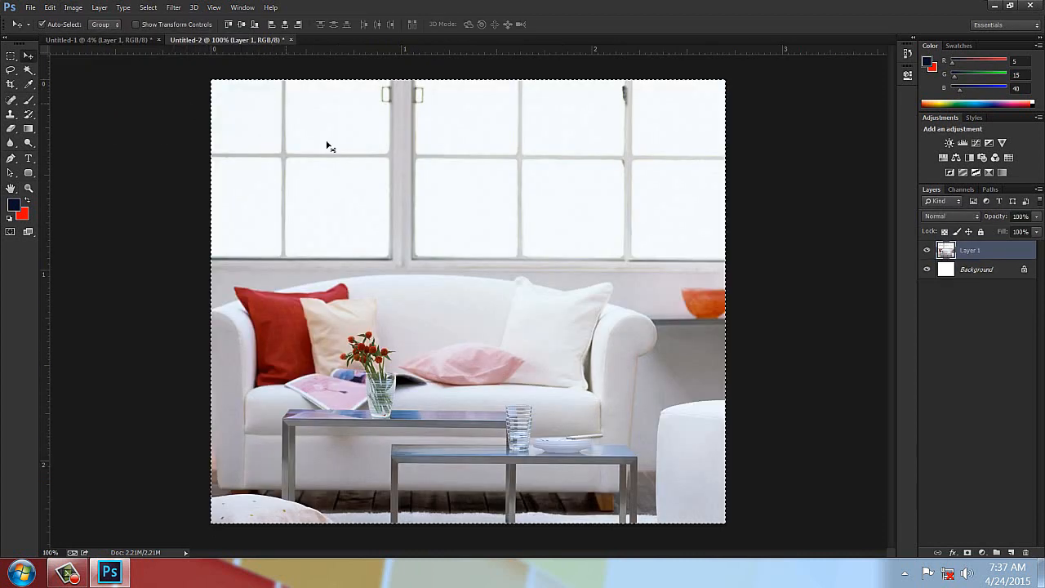
{"action": "left_click", "coordinate": [105, 41]}
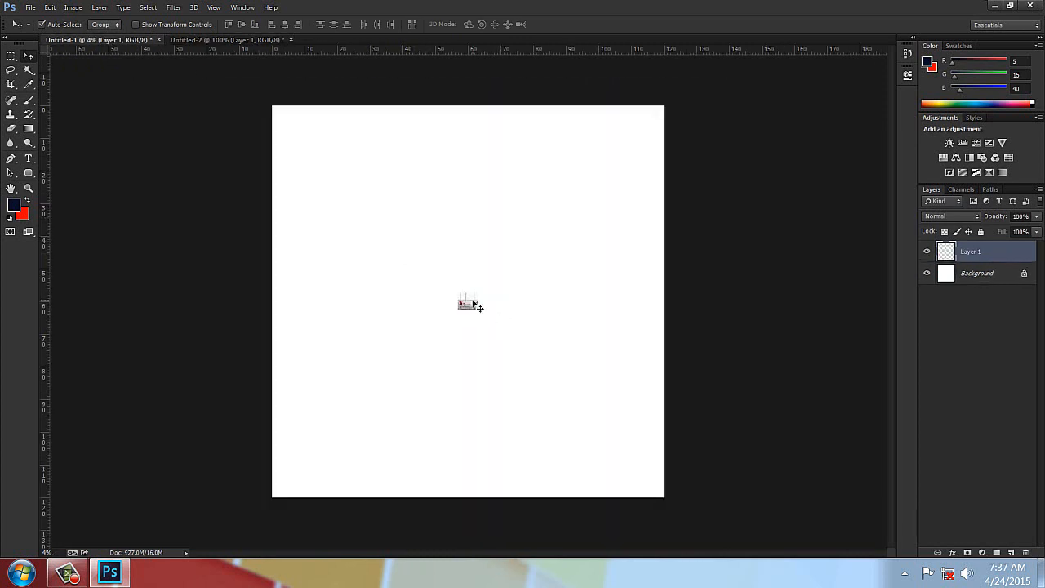
Enlarge the pasted sofa layer in Untitled-1 with Free Transform so it covers the whole canvas
{"action": "left_click", "coordinate": [50, 7]}
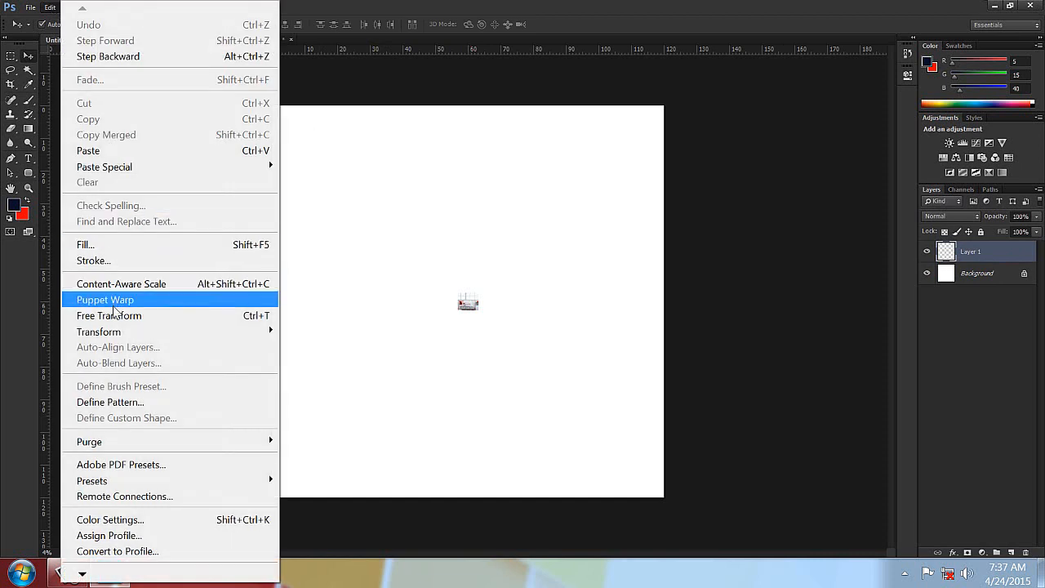
{"action": "left_click", "coordinate": [147, 315]}
{"action": "left_click_drag", "start_coordinate": [457, 292], "coordinate": [268, 105]}
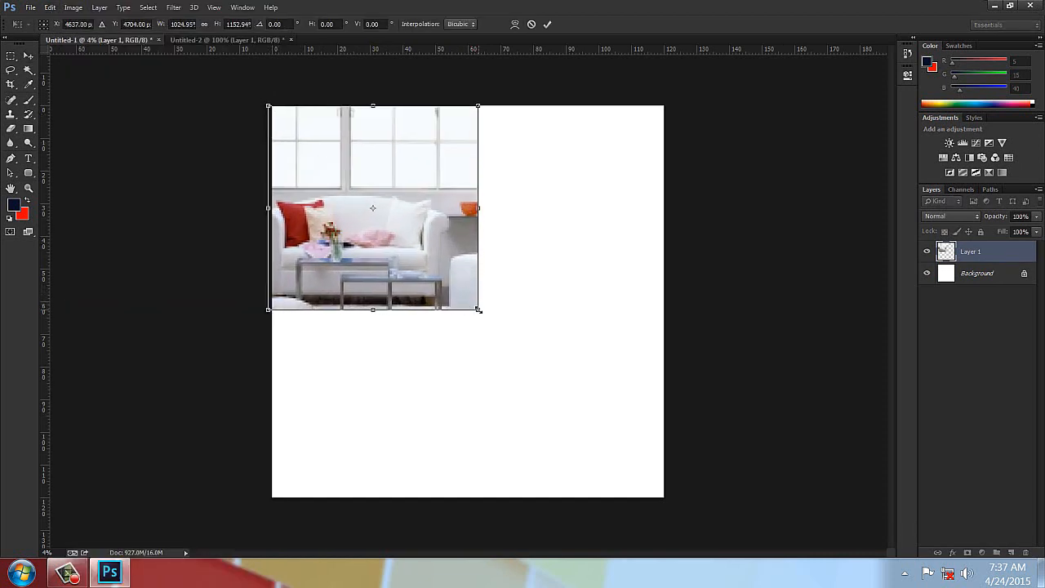
{"action": "left_click_drag", "start_coordinate": [478, 309], "coordinate": [662, 511]}
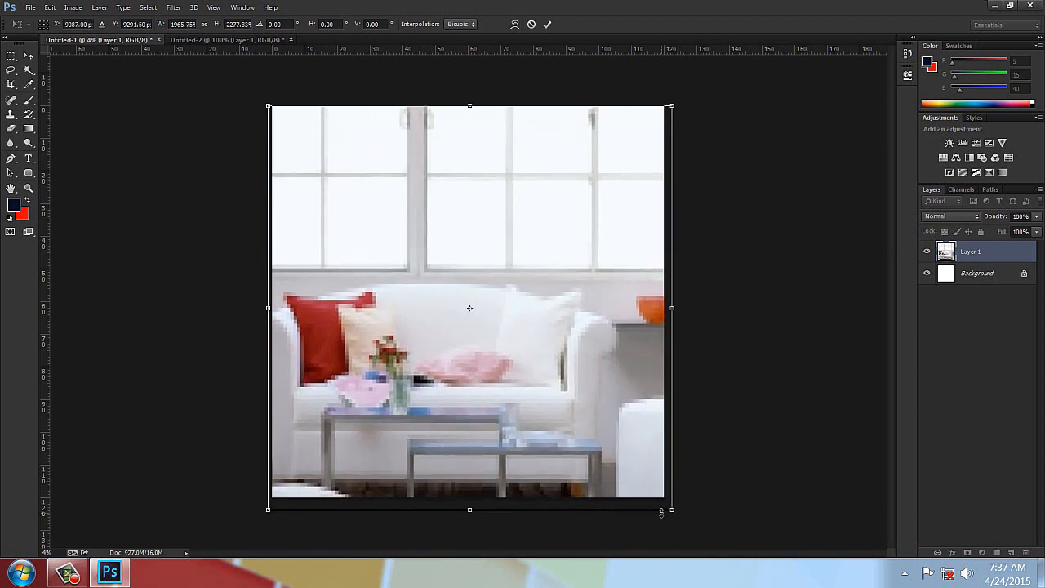
{"action": "key", "text": "Return"}
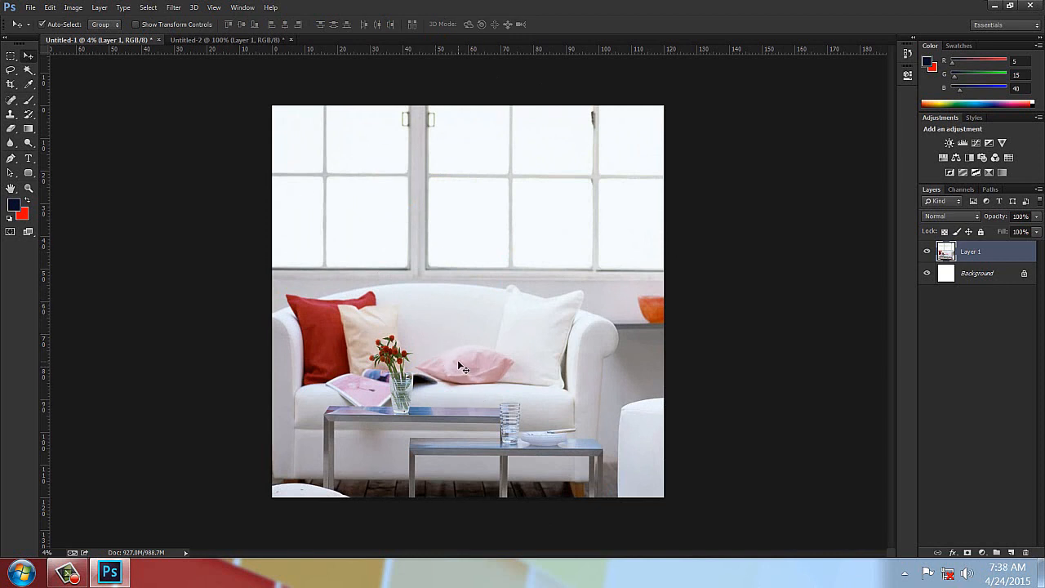
Examine the enlarged image's sharpness at print size, from the sofa back up to the window frame
{"action": "left_click", "coordinate": [212, 7]}
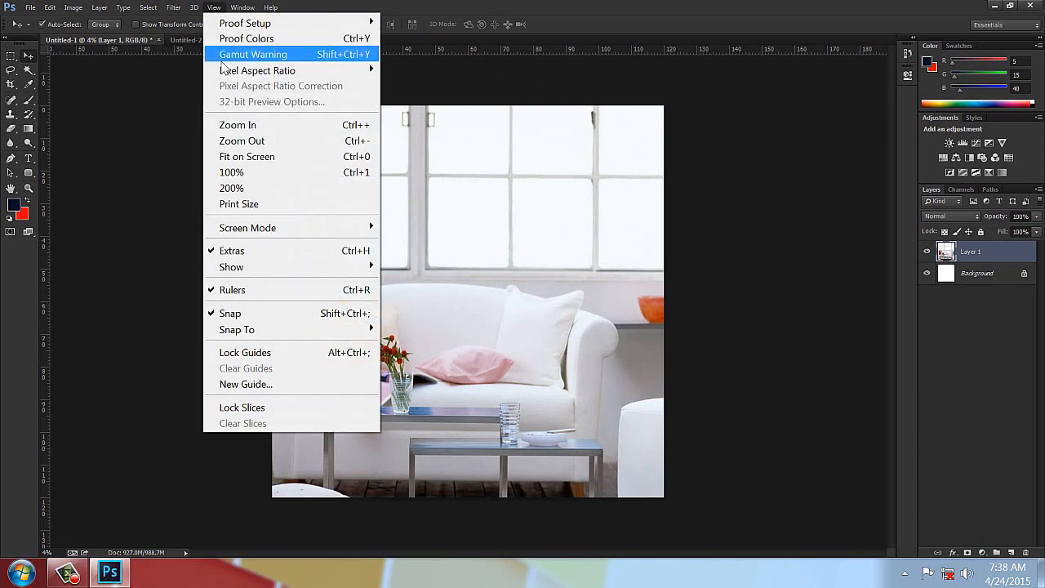
{"action": "left_click", "coordinate": [245, 204]}
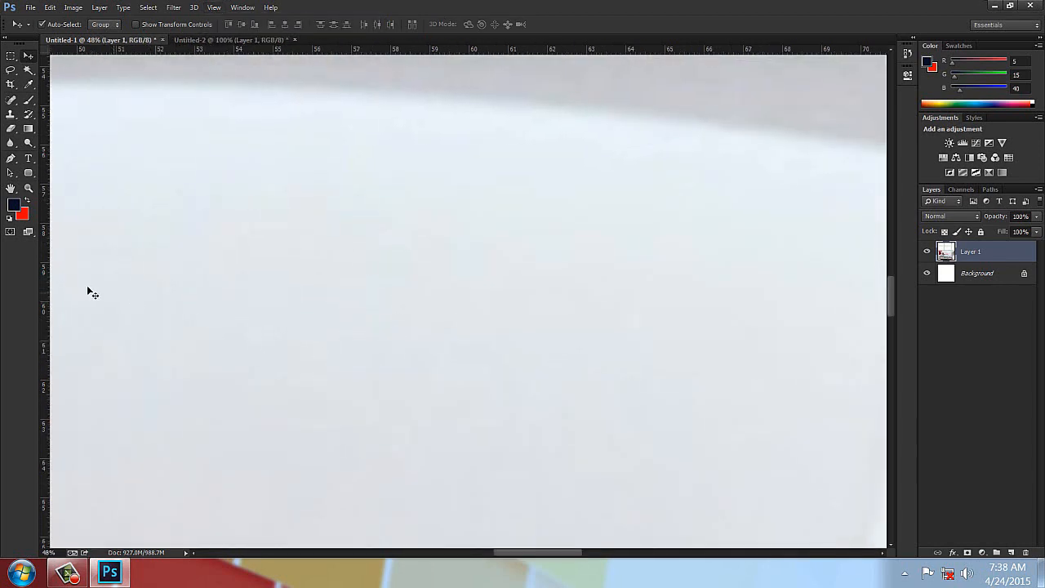
{"action": "left_click", "coordinate": [12, 188]}
{"action": "left_click_drag", "start_coordinate": [271, 183], "coordinate": [532, 483]}
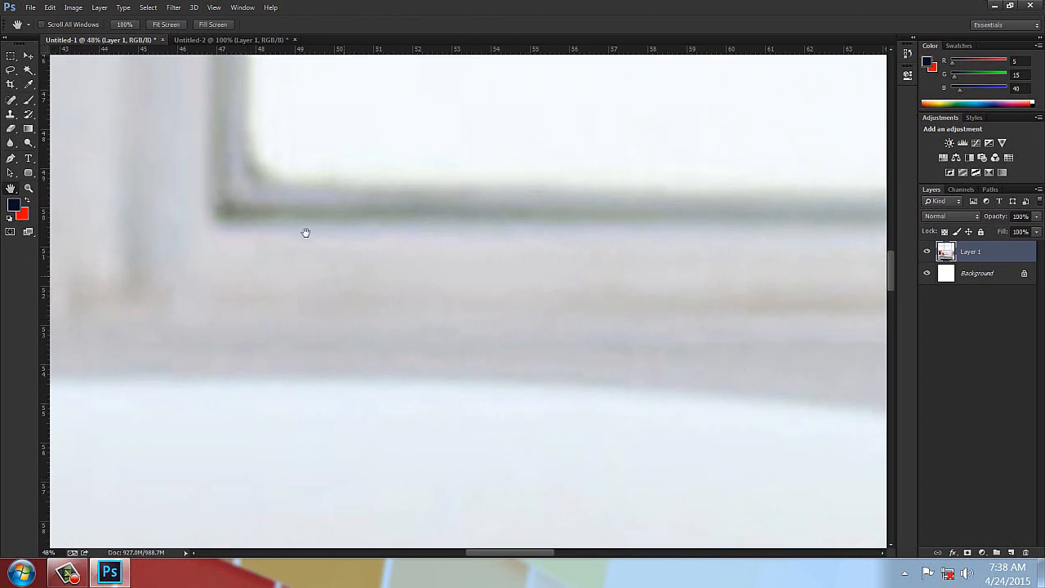
{"action": "left_click_drag", "start_coordinate": [305, 233], "coordinate": [378, 392]}
{"action": "mouse_move", "coordinate": [305, 282]}
{"action": "left_mouse_down"}
{"action": "mouse_move", "coordinate": [499, 395]}
{"action": "mouse_move", "coordinate": [531, 399]}
{"action": "left_mouse_up"}
{"action": "left_click_drag", "start_coordinate": [528, 136], "coordinate": [509, 441]}
{"action": "left_click_drag", "start_coordinate": [482, 182], "coordinate": [387, 401]}
{"action": "left_click_drag", "start_coordinate": [389, 182], "coordinate": [515, 398]}
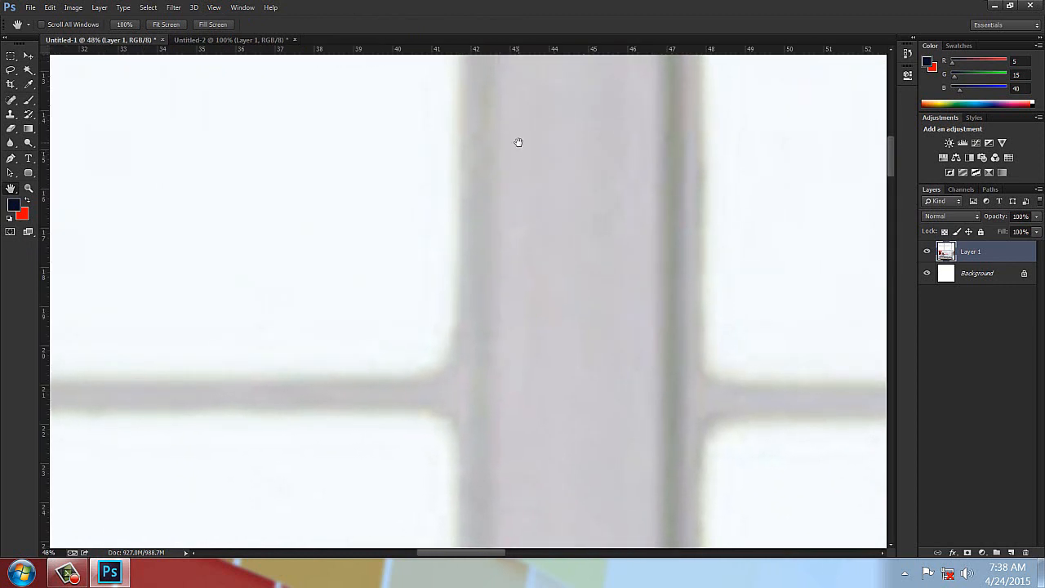
{"action": "left_click_drag", "start_coordinate": [519, 142], "coordinate": [370, 310]}
{"action": "left_click_drag", "start_coordinate": [480, 73], "coordinate": [455, 155]}
{"action": "left_click_drag", "start_coordinate": [393, 211], "coordinate": [303, 275]}
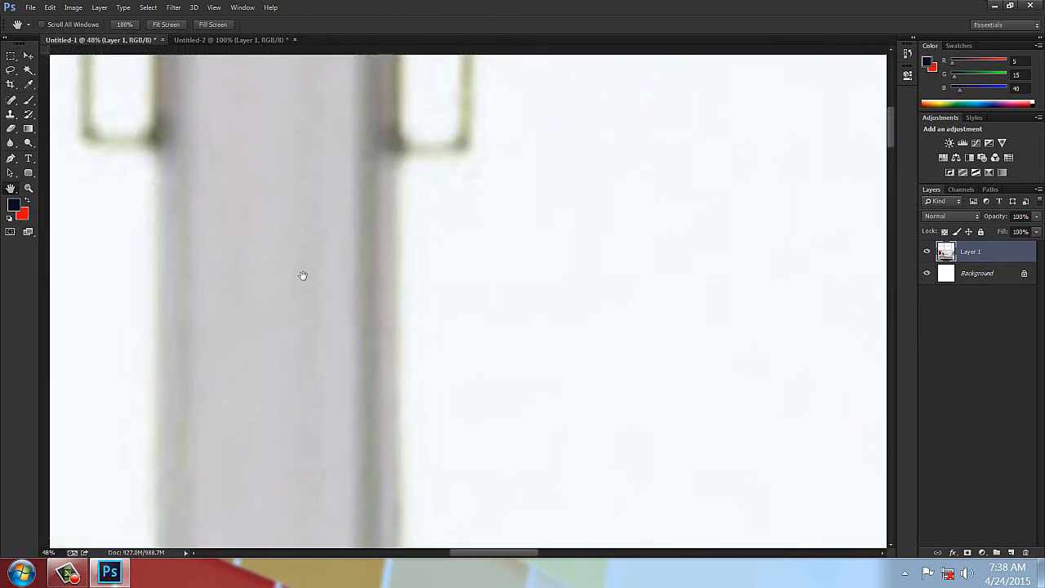
{"action": "left_click_drag", "start_coordinate": [345, 226], "coordinate": [424, 343]}
{"action": "left_click_drag", "start_coordinate": [354, 229], "coordinate": [433, 234]}
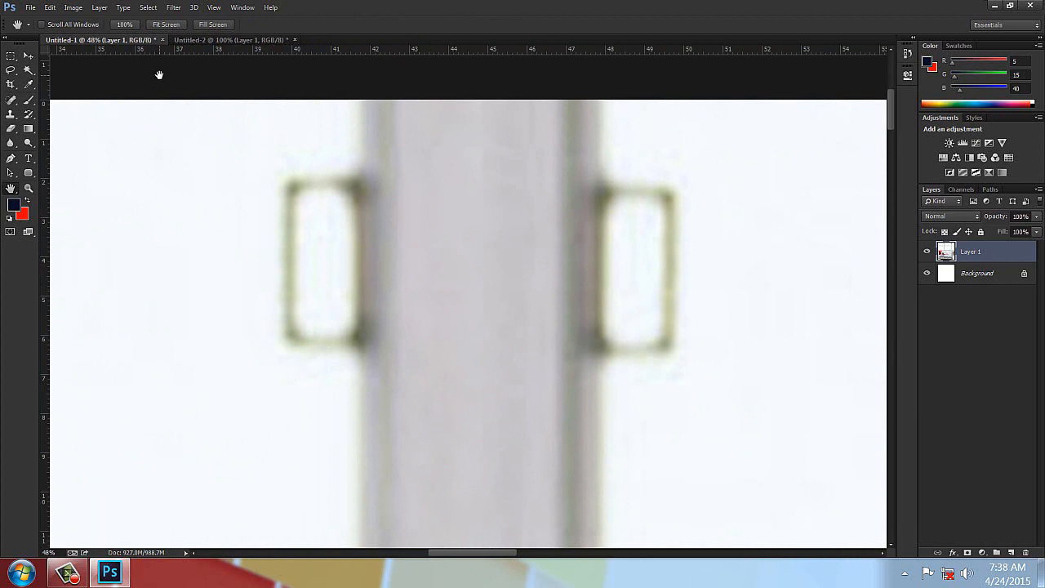
Close both open documents without saving their changes
{"action": "left_click", "coordinate": [162, 40]}
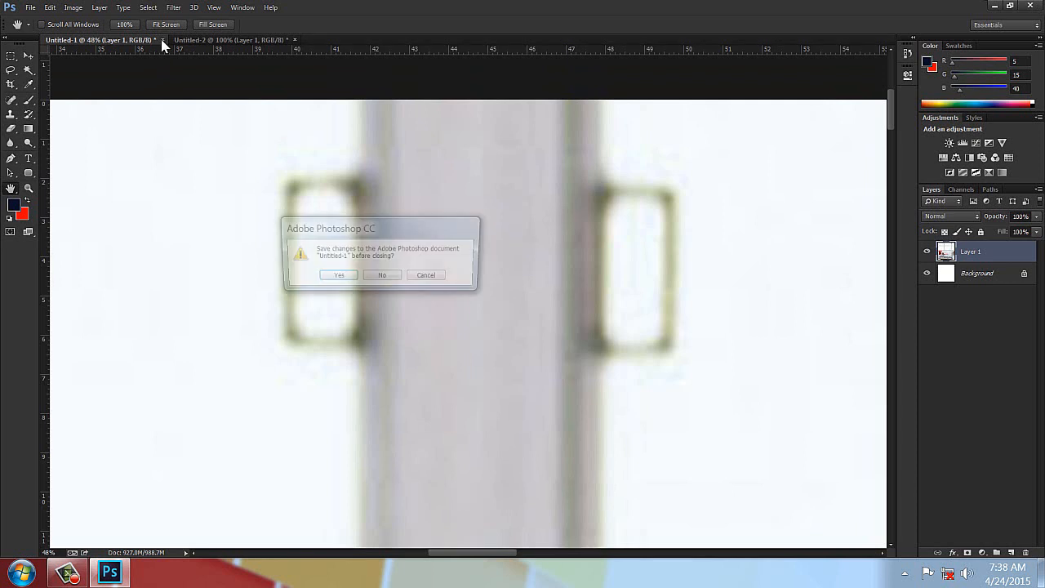
{"action": "left_click", "coordinate": [380, 276]}
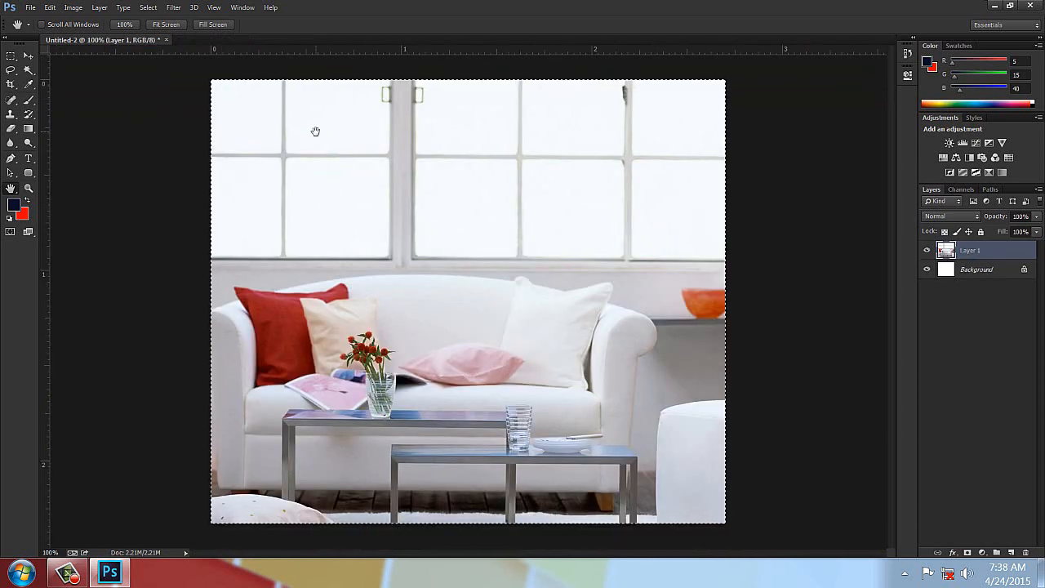
{"action": "key", "text": "ctrl+w"}
{"action": "left_click", "coordinate": [382, 276]}
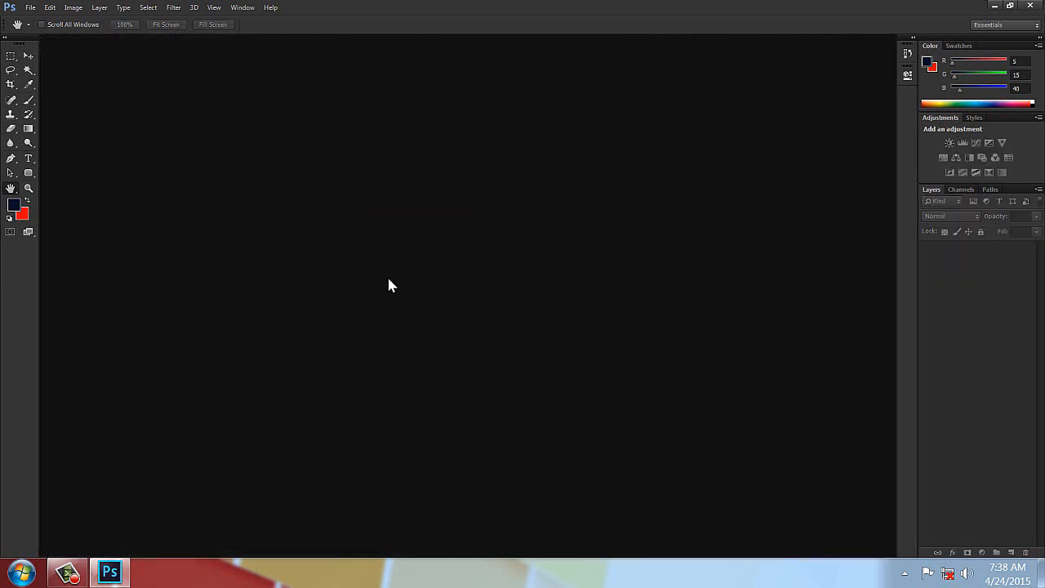
Create a new document at 72 pixels/inch with the D1/DV NTSC (0.91) pixel aspect ratio, and close it again
{"action": "left_click", "coordinate": [30, 8]}
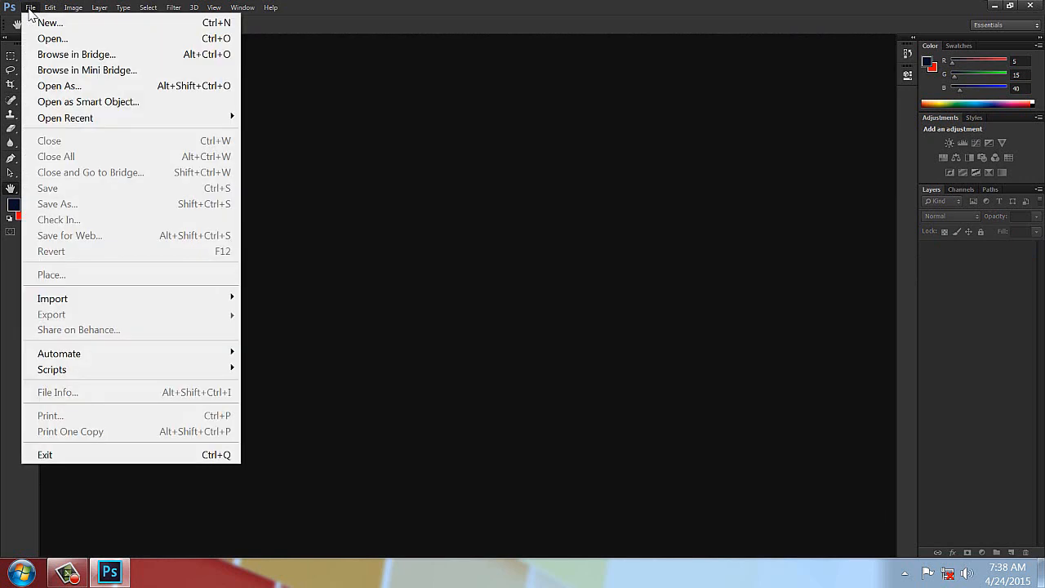
{"action": "left_click", "coordinate": [34, 19]}
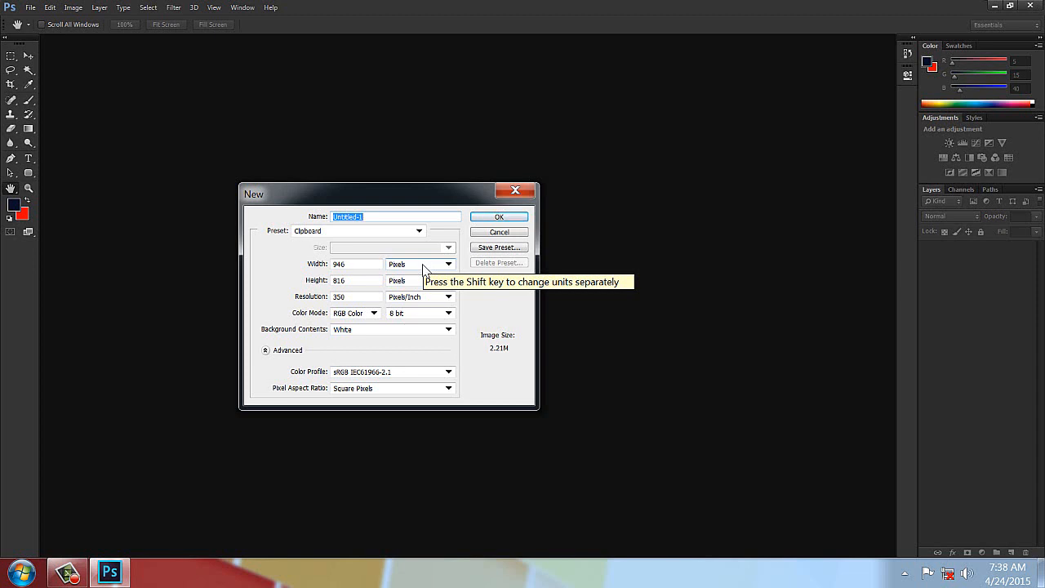
{"action": "left_click_drag", "start_coordinate": [356, 298], "coordinate": [257, 297]}
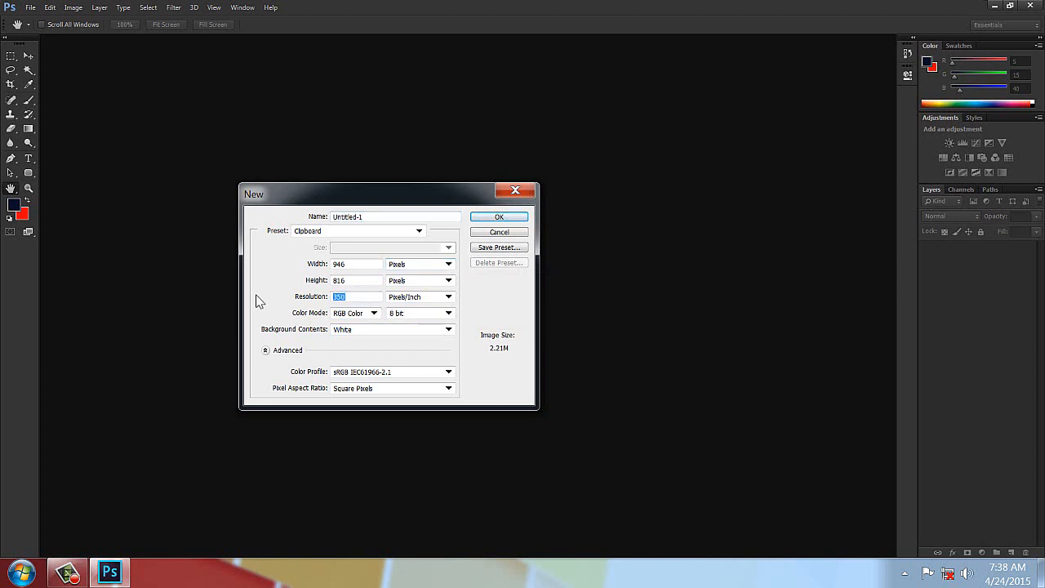
{"action": "type", "text": "72"}
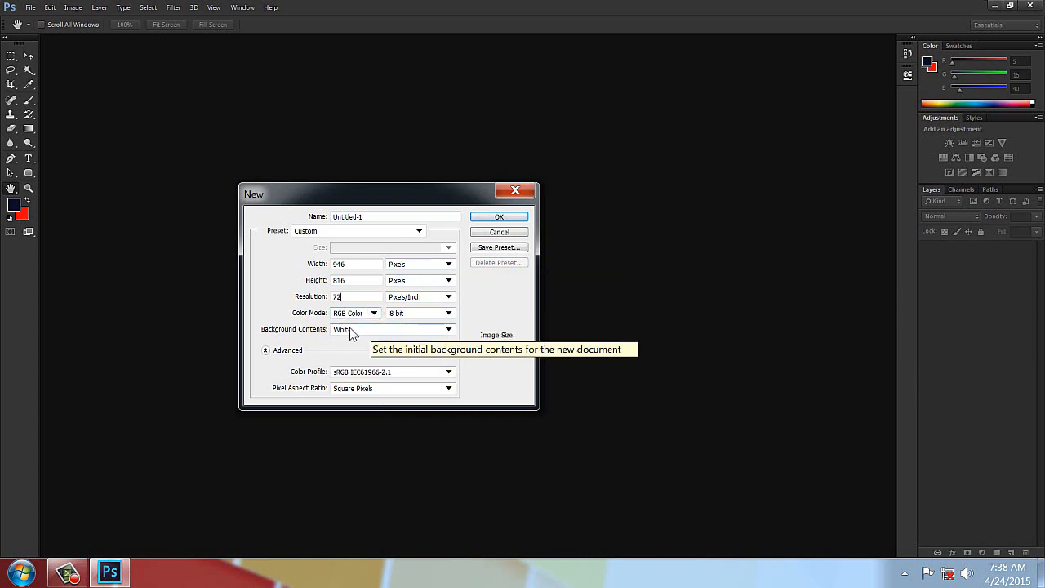
{"action": "left_click", "coordinate": [373, 388]}
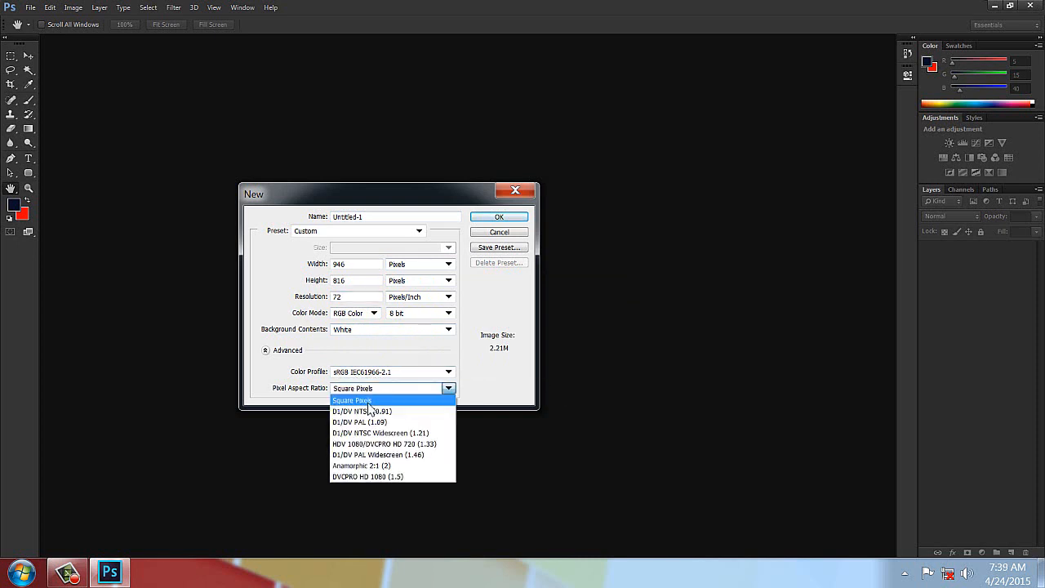
{"action": "left_click", "coordinate": [365, 413]}
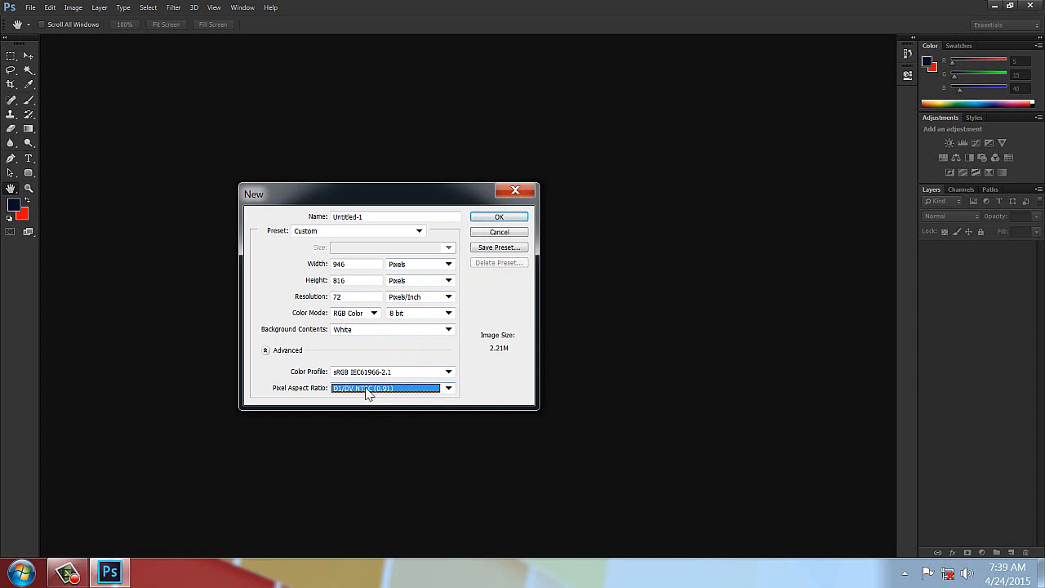
{"action": "left_click", "coordinate": [489, 219]}
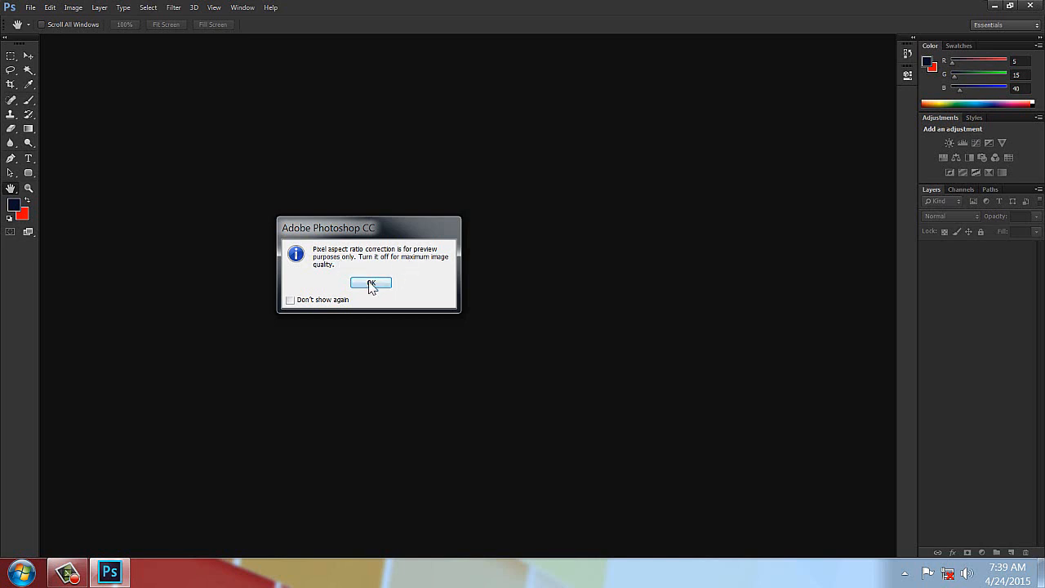
{"action": "left_click_drag", "start_coordinate": [352, 230], "coordinate": [397, 208]}
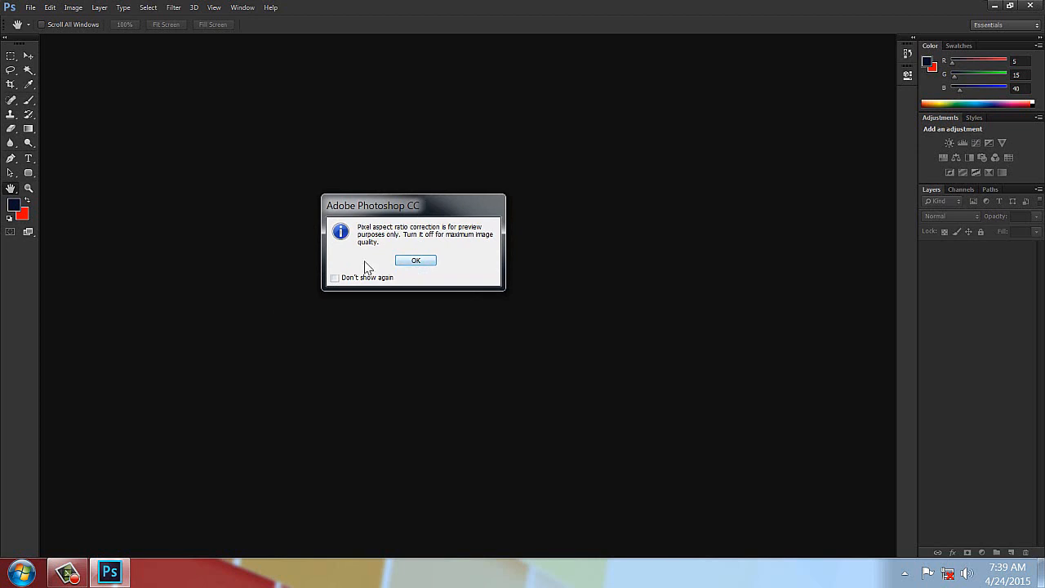
{"action": "left_click_drag", "start_coordinate": [392, 207], "coordinate": [343, 213]}
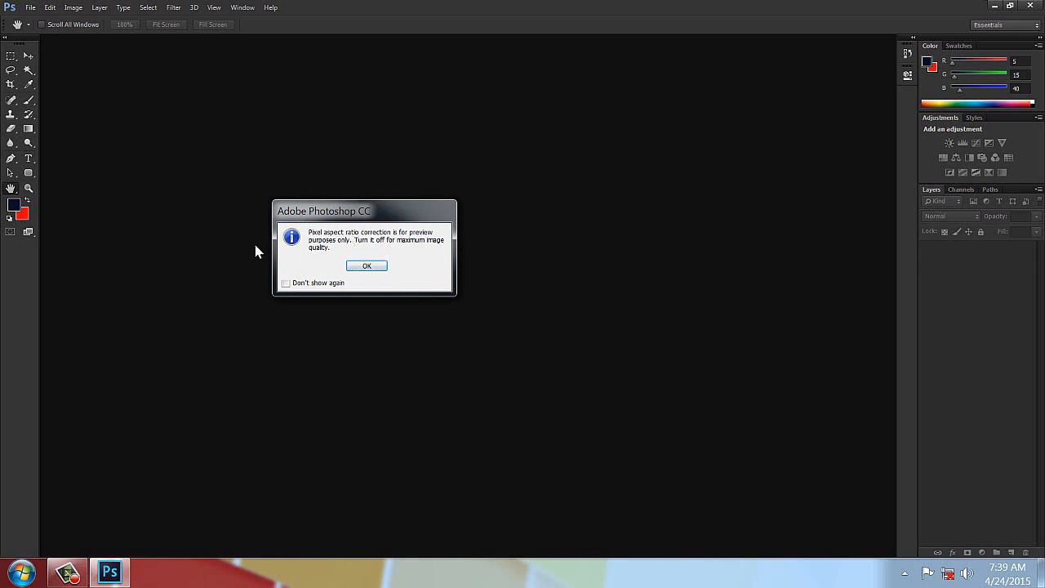
{"action": "left_click", "coordinate": [365, 266]}
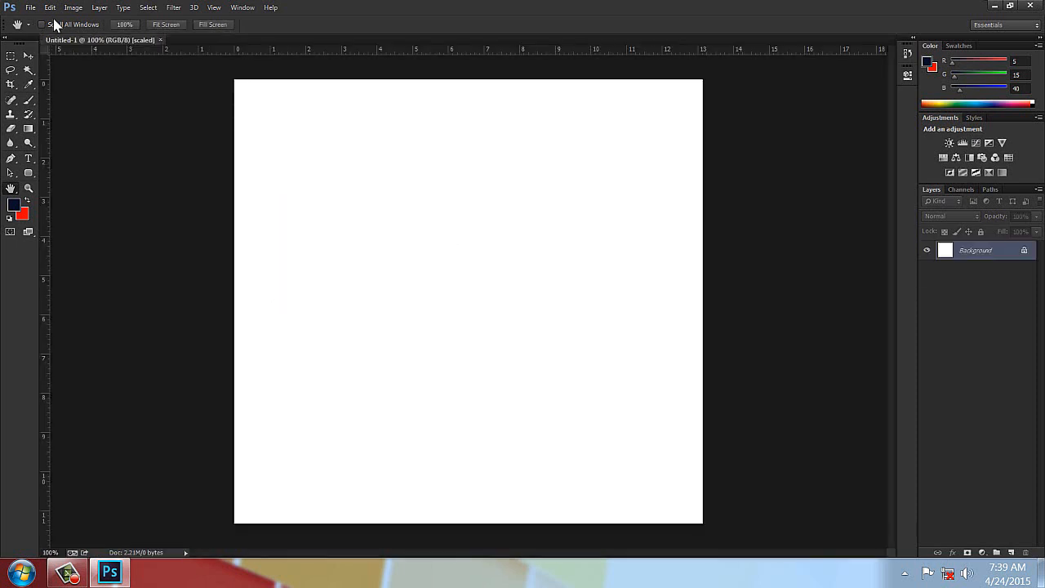
{"action": "key", "text": "ctrl+w"}
Start another new document and switch its pixel aspect ratio to D1/DV NTSC (0.91) and back to Square Pixels
{"action": "left_click", "coordinate": [30, 7]}
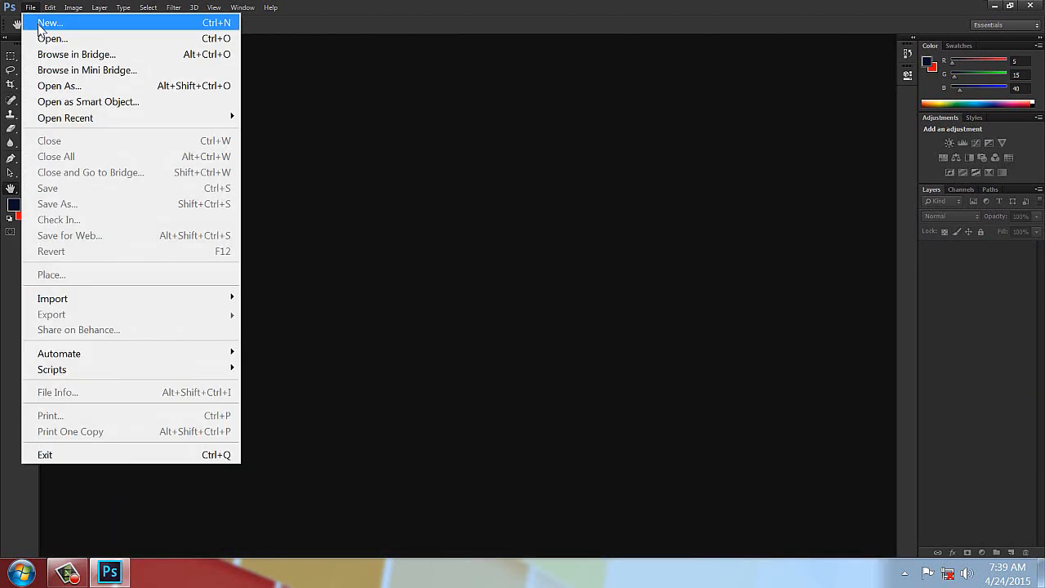
{"action": "left_click", "coordinate": [41, 18]}
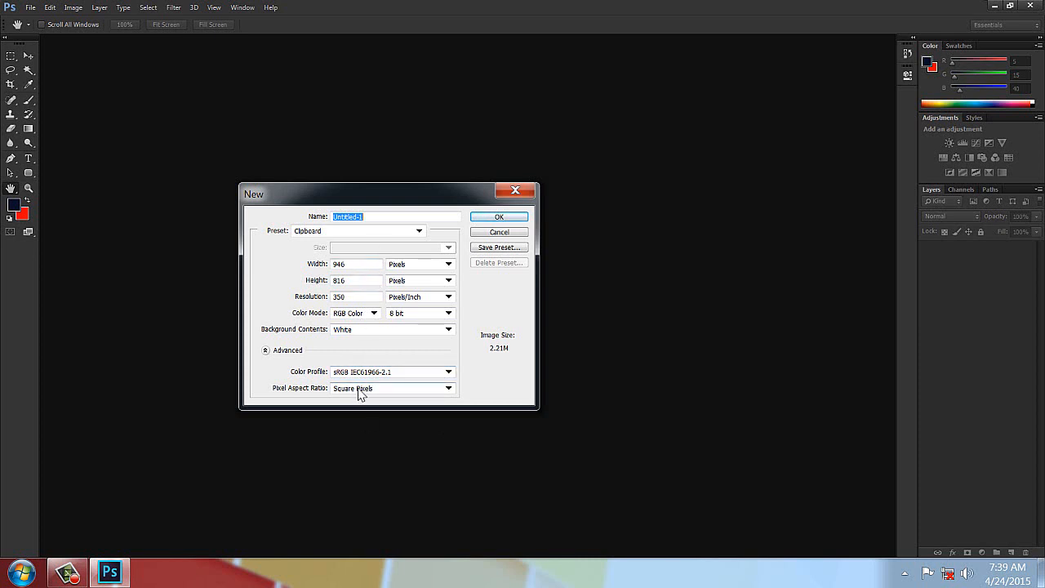
{"action": "left_click", "coordinate": [356, 391]}
{"action": "left_click", "coordinate": [350, 411]}
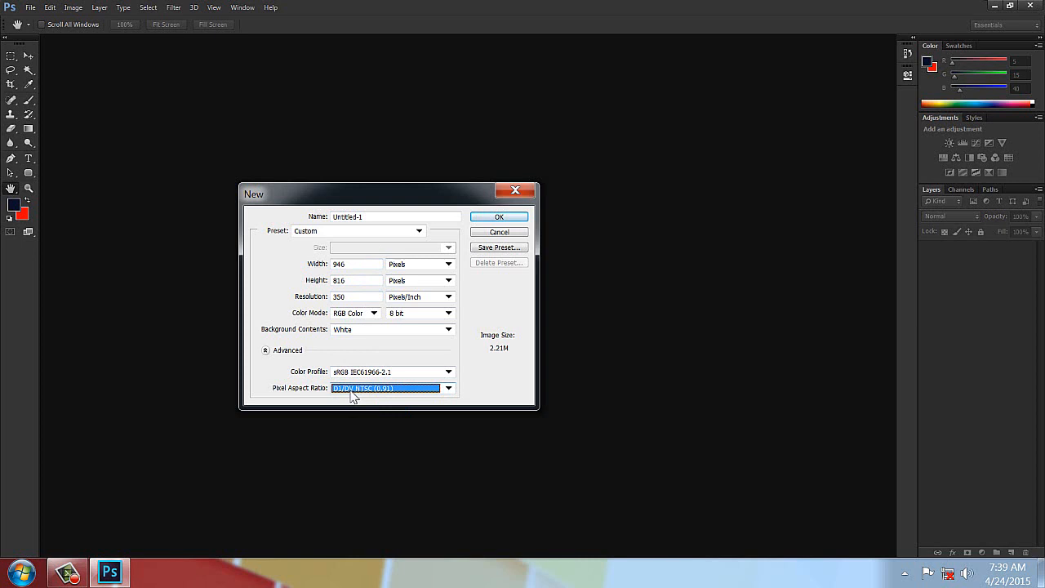
{"action": "left_click", "coordinate": [353, 391]}
{"action": "left_click", "coordinate": [351, 404]}
Set the new document's color mode to CMYK Color at 16 bit, and cancel creating the document
{"action": "left_click", "coordinate": [341, 315]}
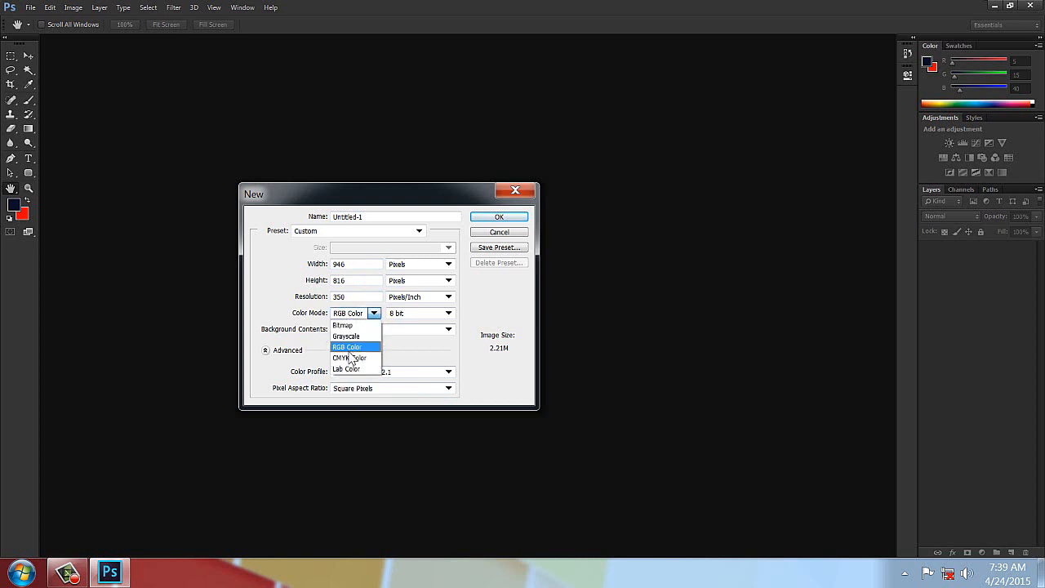
{"action": "left_click", "coordinate": [351, 359]}
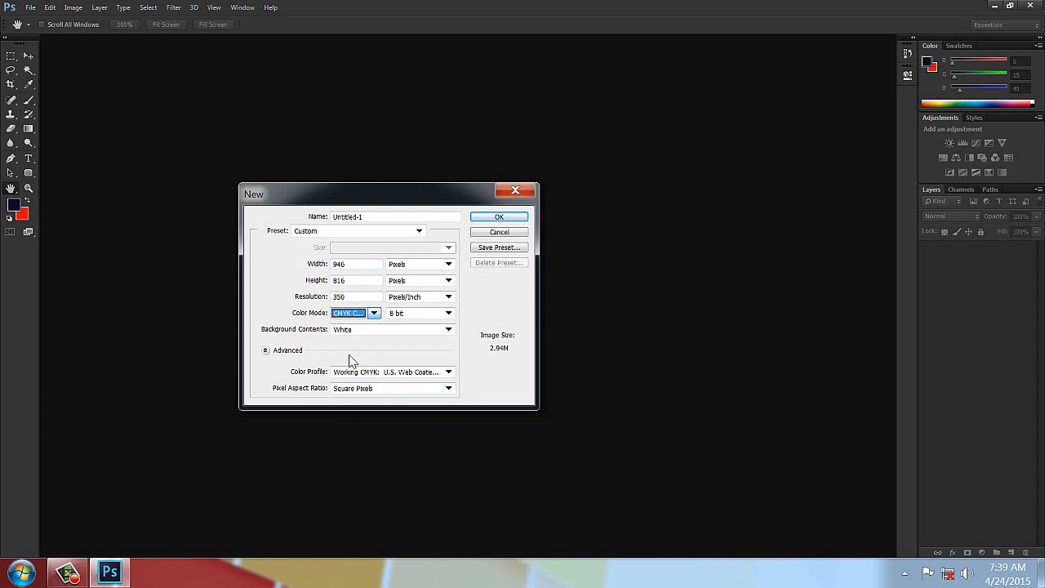
{"action": "left_click", "coordinate": [410, 315]}
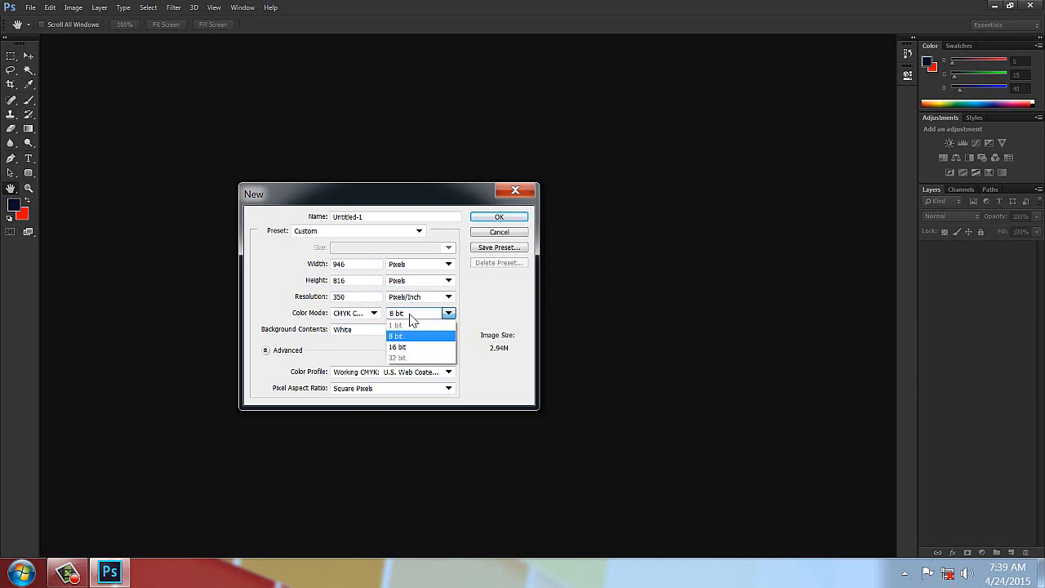
{"action": "left_click", "coordinate": [411, 346]}
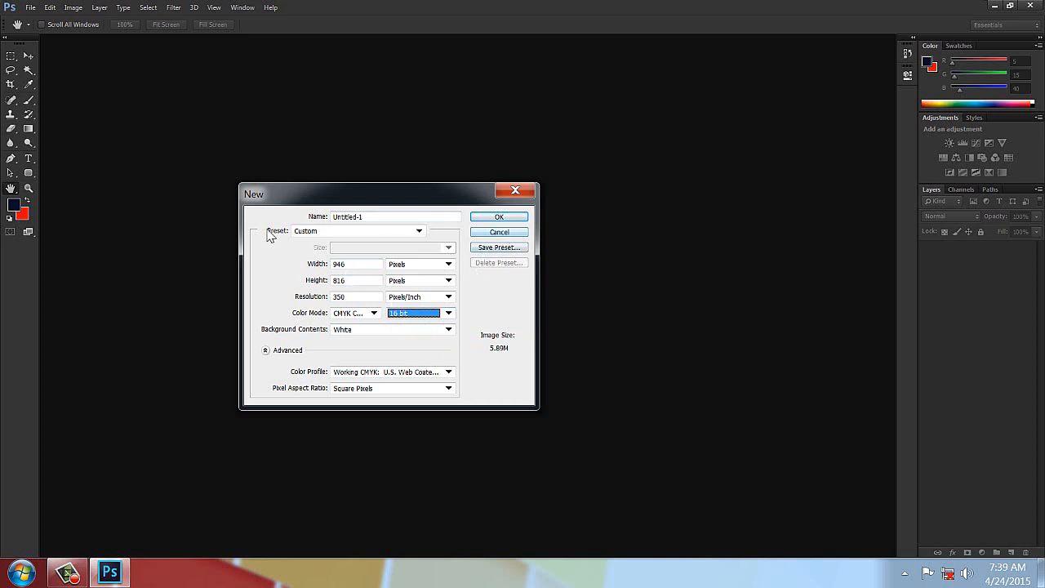
{"action": "left_click", "coordinate": [496, 236]}
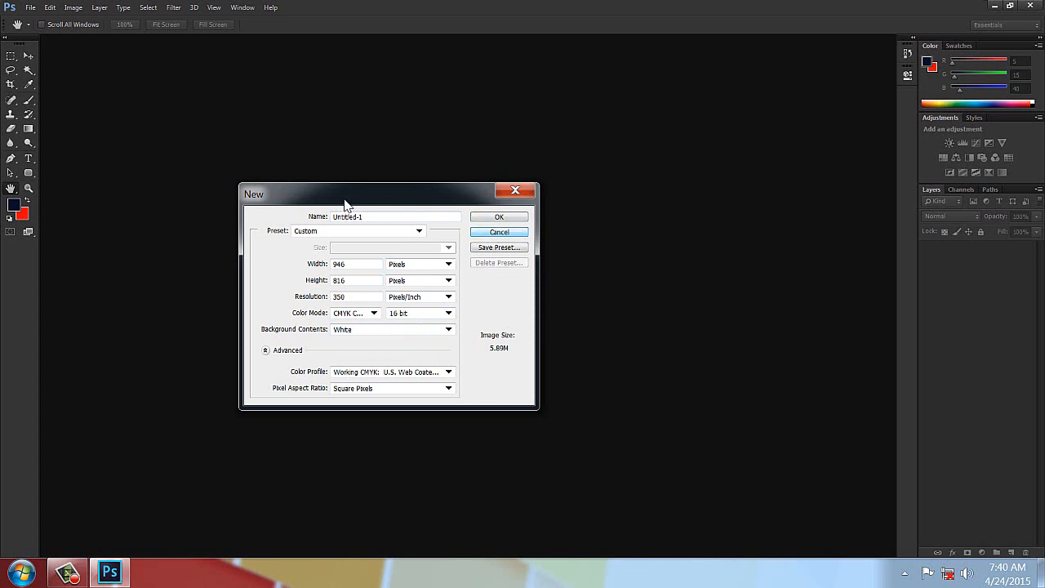
{"action": "left_click_drag", "start_coordinate": [345, 198], "coordinate": [234, 171]}
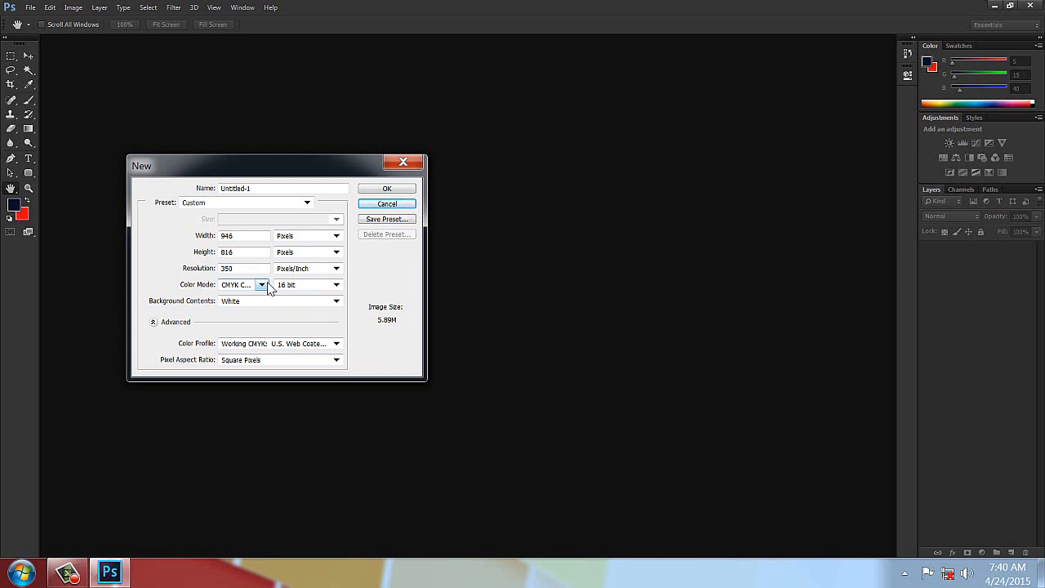
{"action": "left_click", "coordinate": [382, 204]}
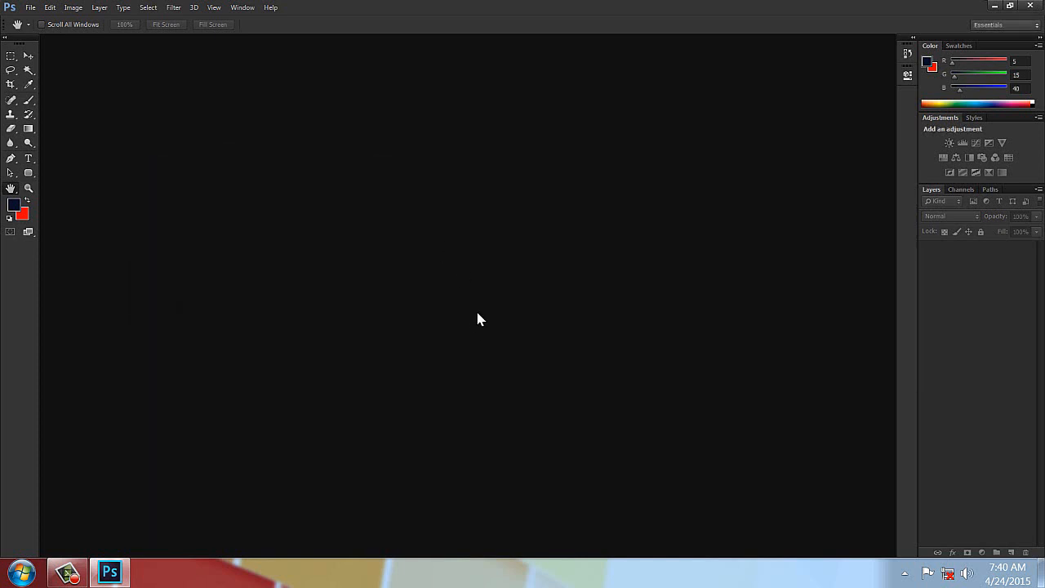